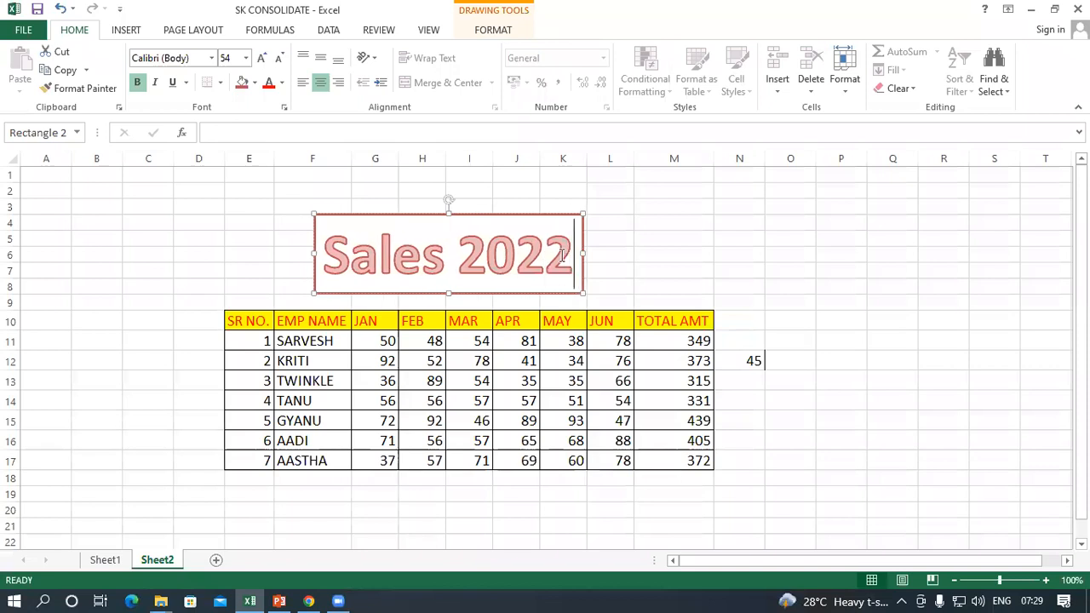
- Compare the layout and data of the Sales 2021 table on Sheet1 with the Sales 2022 table on Sheet2
{"action": "left_click", "coordinate": [693, 252]}
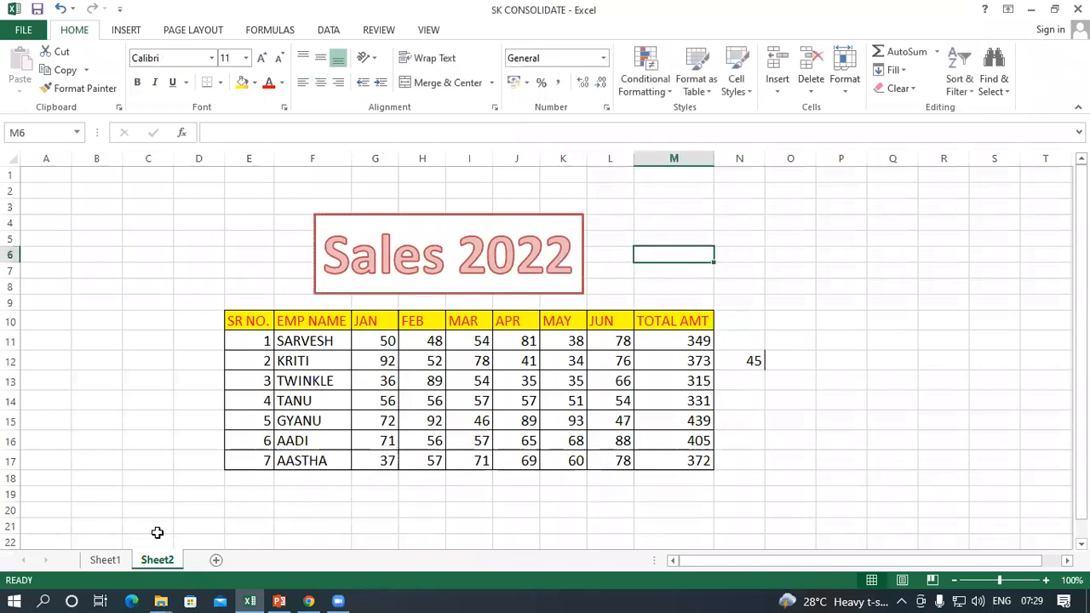
{"action": "left_click", "coordinate": [109, 562]}
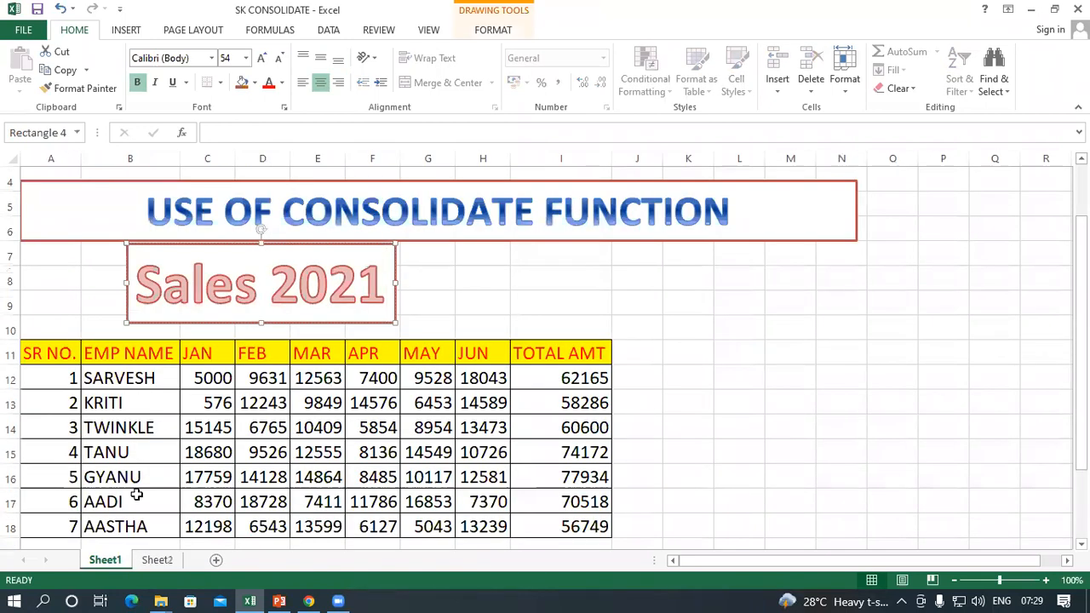
{"action": "left_click", "coordinate": [457, 285]}
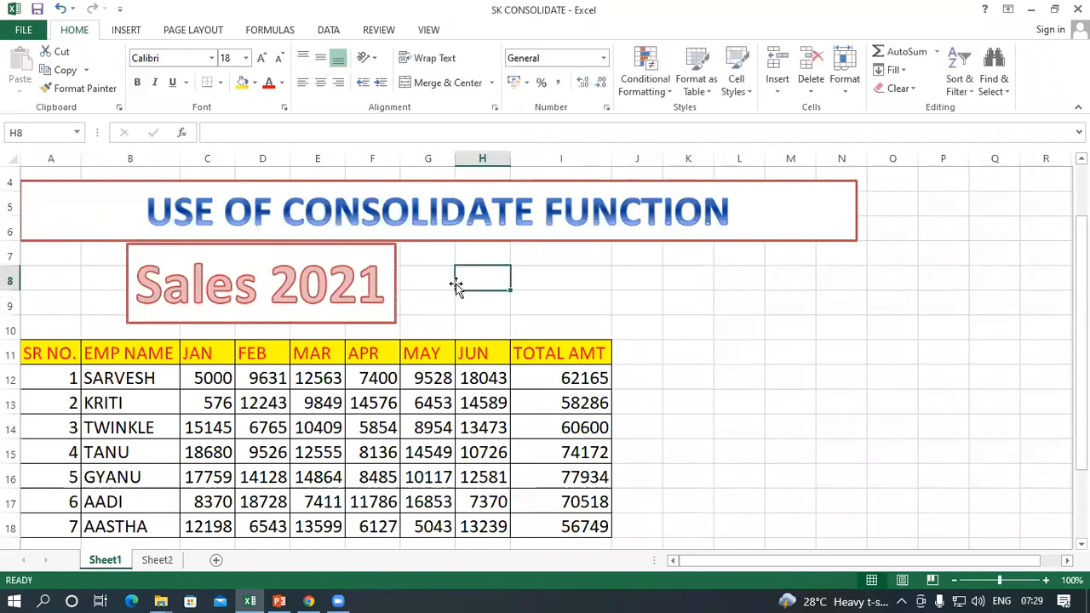
{"action": "left_click", "coordinate": [159, 561]}
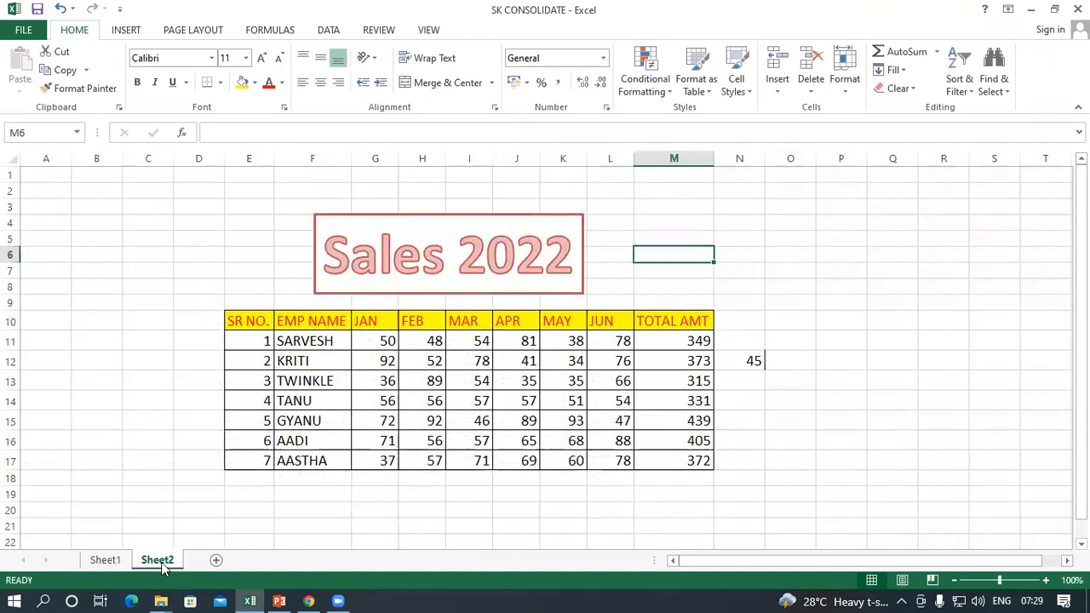
{"action": "left_click", "coordinate": [421, 259]}
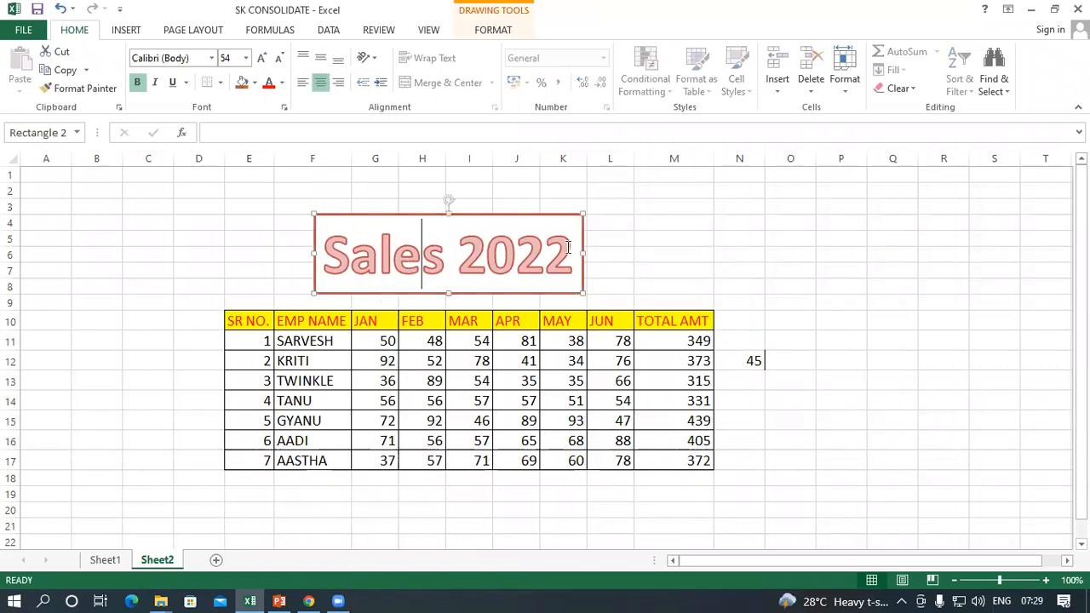
{"action": "left_click", "coordinate": [363, 320]}
{"action": "left_click", "coordinate": [612, 320]}
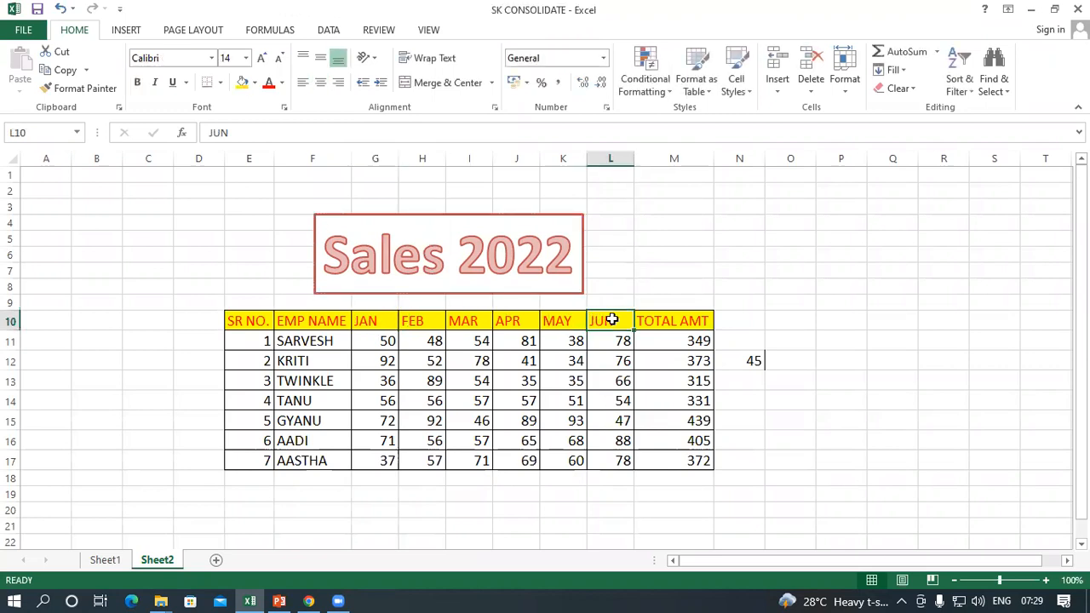
{"action": "left_click", "coordinate": [101, 561]}
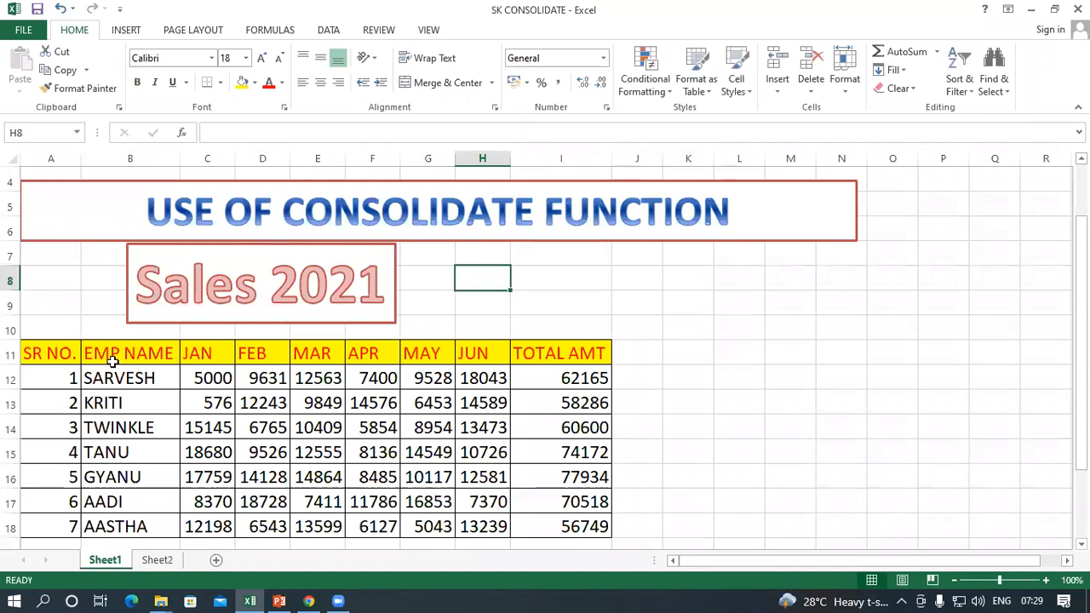
{"action": "left_click_drag", "start_coordinate": [59, 351], "coordinate": [572, 506]}
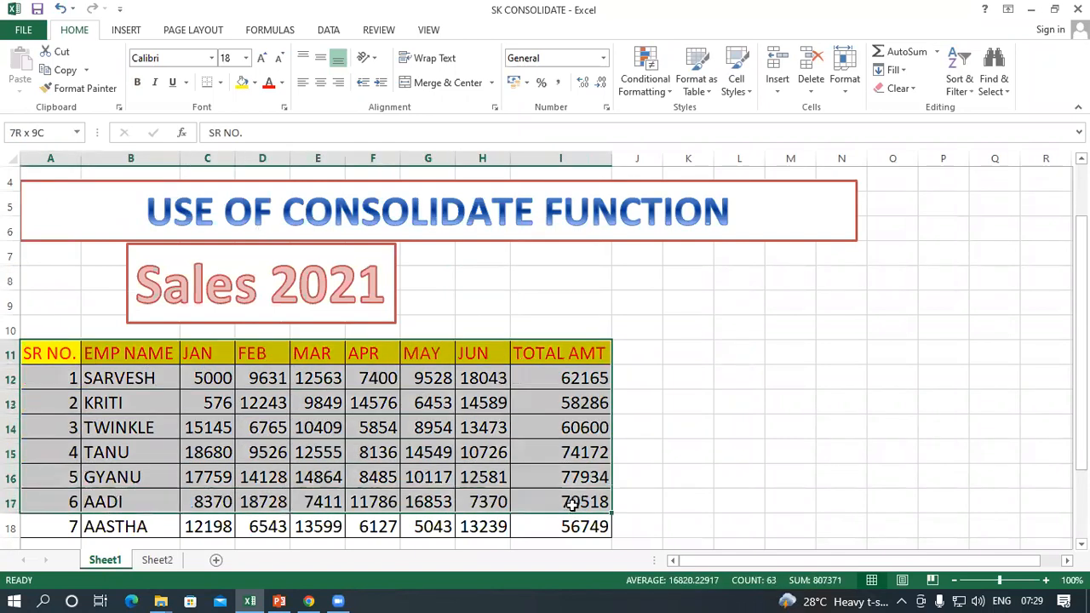
{"action": "left_click", "coordinate": [157, 561]}
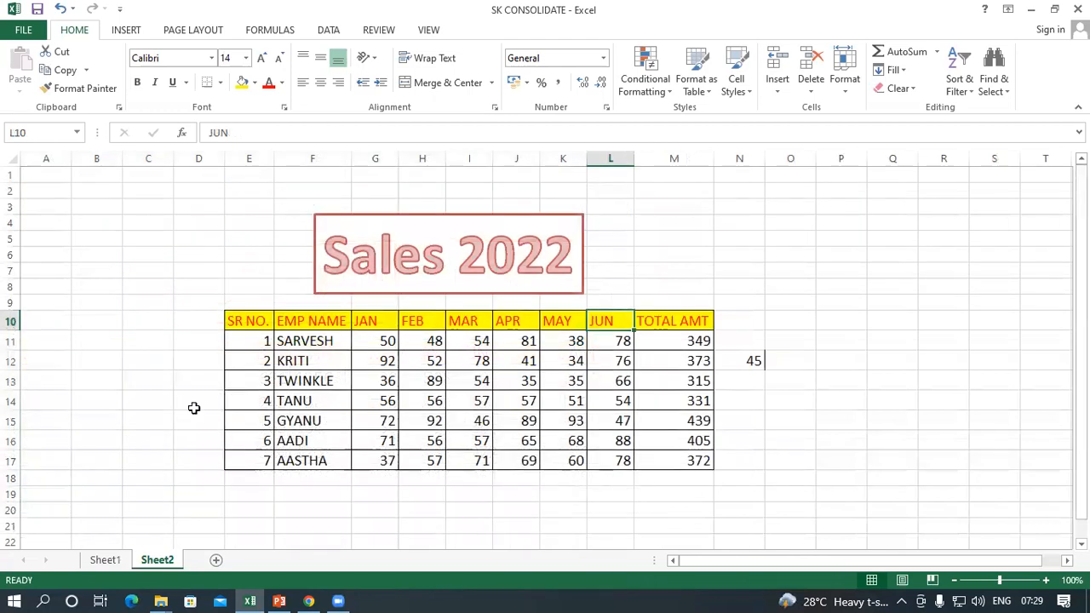
{"action": "left_click", "coordinate": [113, 562]}
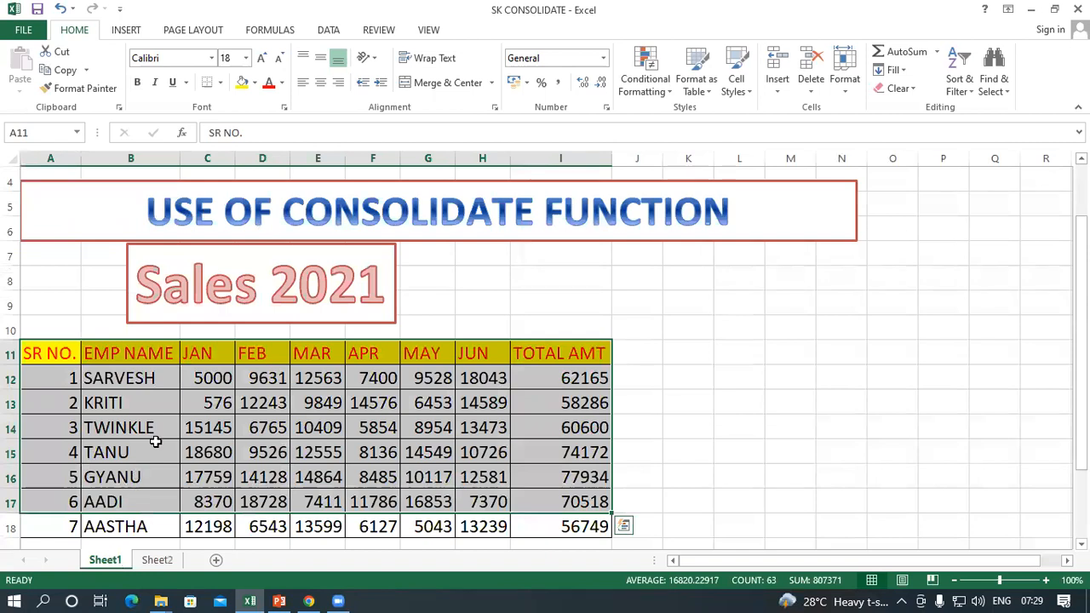
{"action": "left_click", "coordinate": [158, 562]}
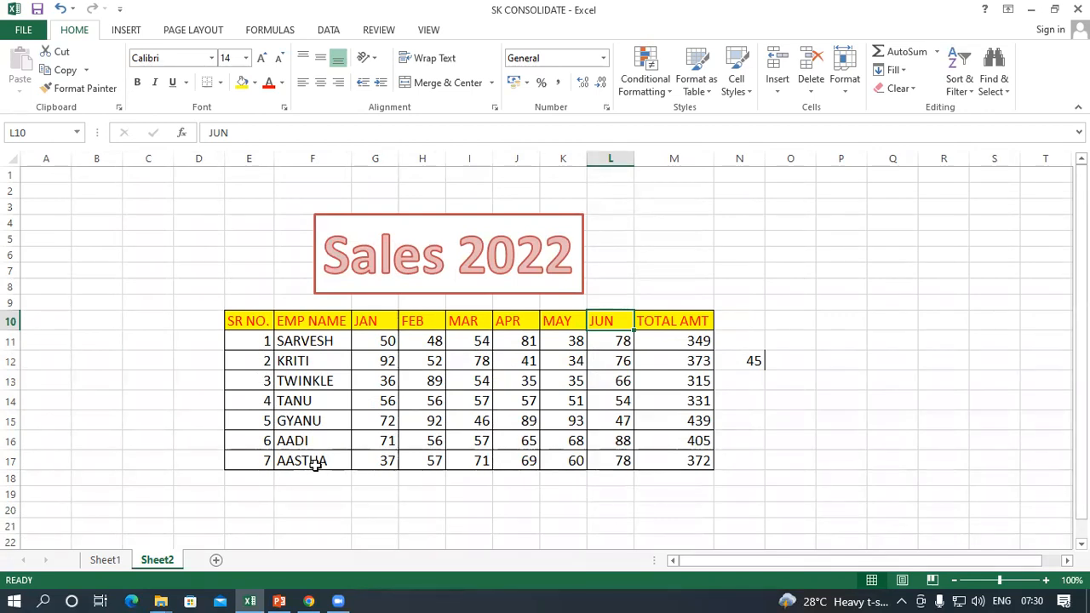
{"action": "left_click", "coordinate": [104, 560]}
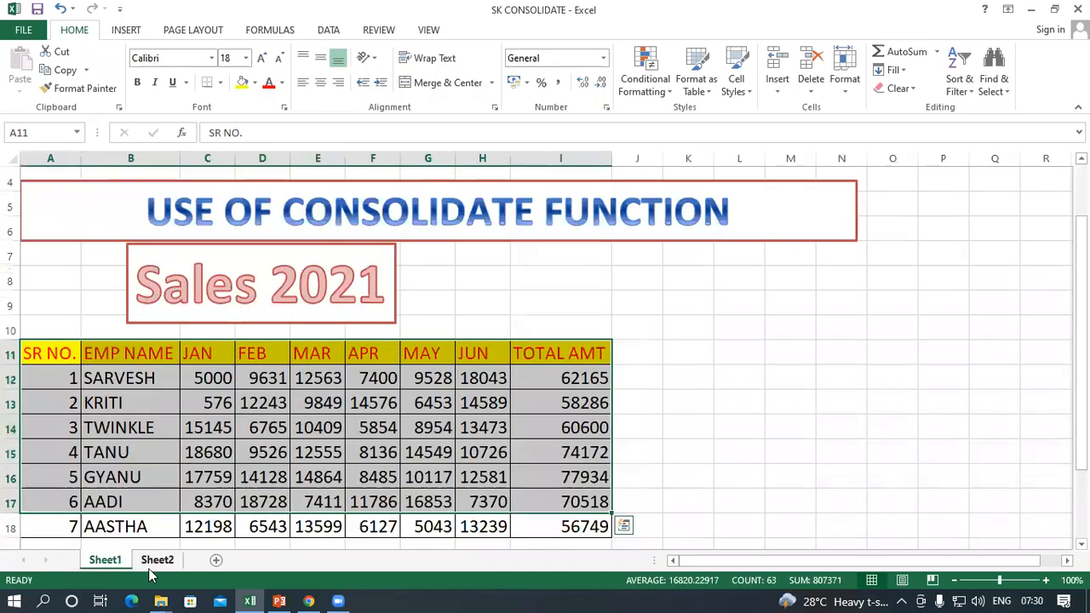
{"action": "left_click", "coordinate": [156, 560]}
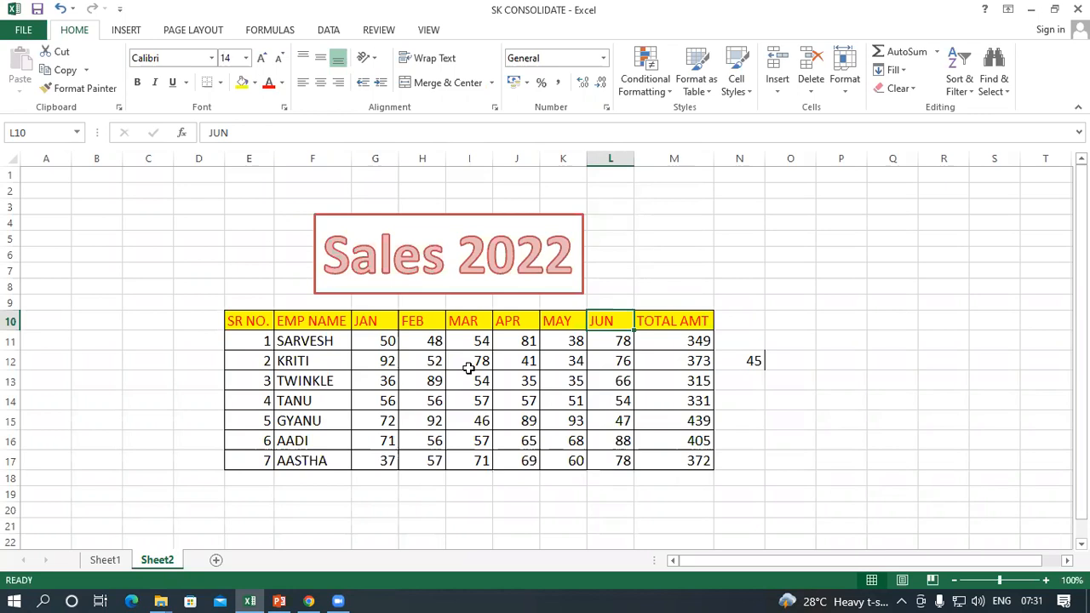
{"action": "left_click", "coordinate": [104, 560]}
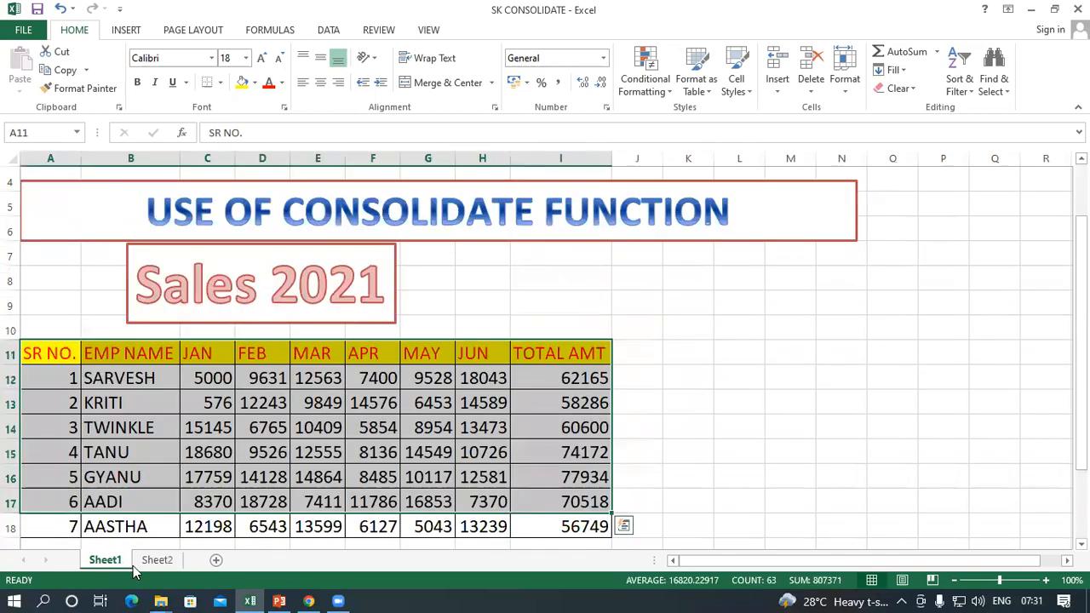
{"action": "left_click", "coordinate": [153, 562]}
{"action": "left_click", "coordinate": [107, 560]}
{"action": "left_click", "coordinate": [157, 561]}
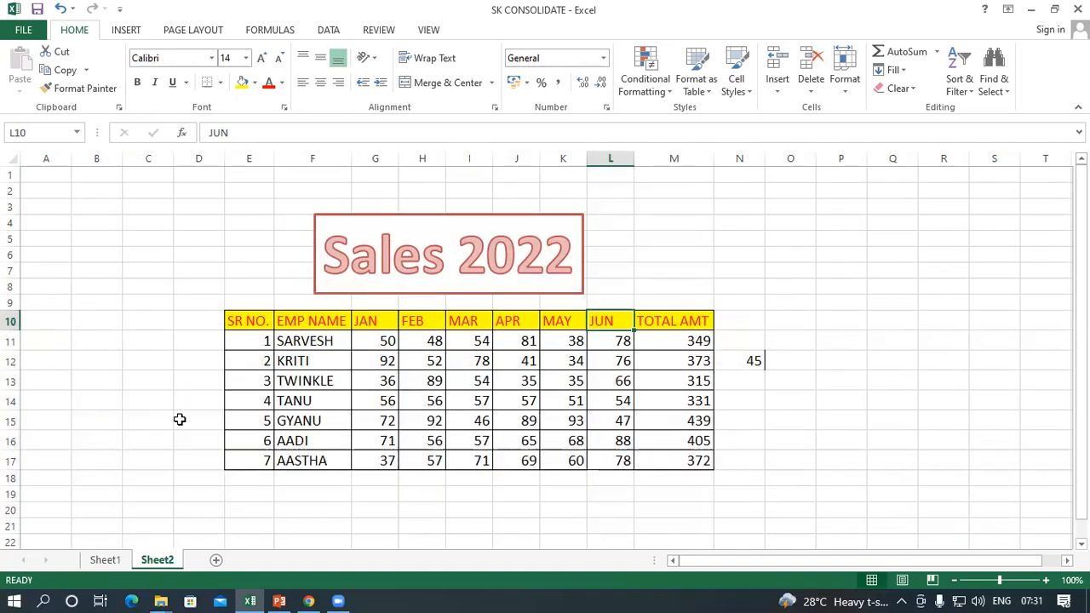
- Add a new worksheet after Sheet2 and widen its column C
{"action": "left_click", "coordinate": [217, 561]}
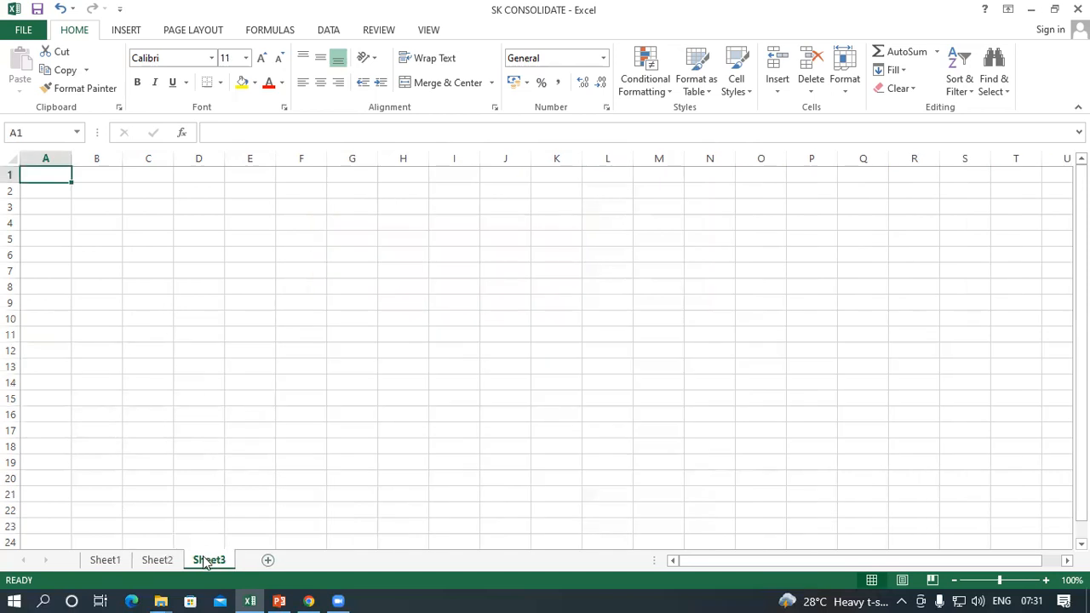
{"action": "left_click_drag", "start_coordinate": [173, 163], "coordinate": [195, 195]}
{"action": "left_click", "coordinate": [152, 191]}
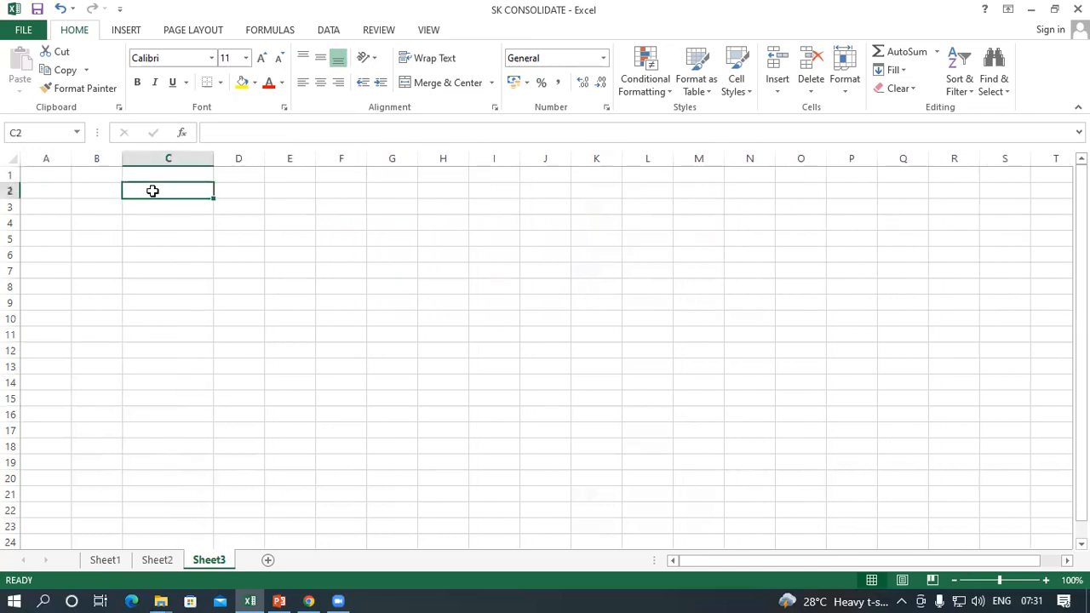
- Sum the TOTAL AMT column of the Sales 2021 table on Sheet1 in cell I19 with =SUM(I12:I18)
{"action": "left_click", "coordinate": [105, 560]}
{"action": "scroll", "coordinate": [500, 390], "scroll_direction": "down", "scroll_amount": 2}
{"action": "left_click_drag", "start_coordinate": [568, 228], "coordinate": [566, 380]}
{"action": "left_click", "coordinate": [554, 402]}
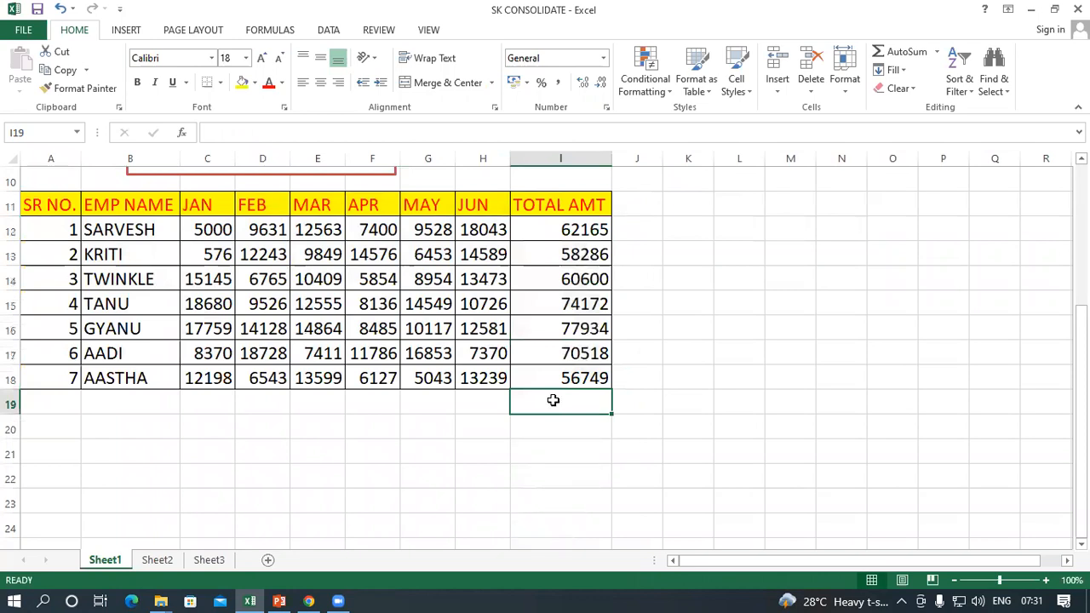
{"action": "key", "text": "alt+equal"}
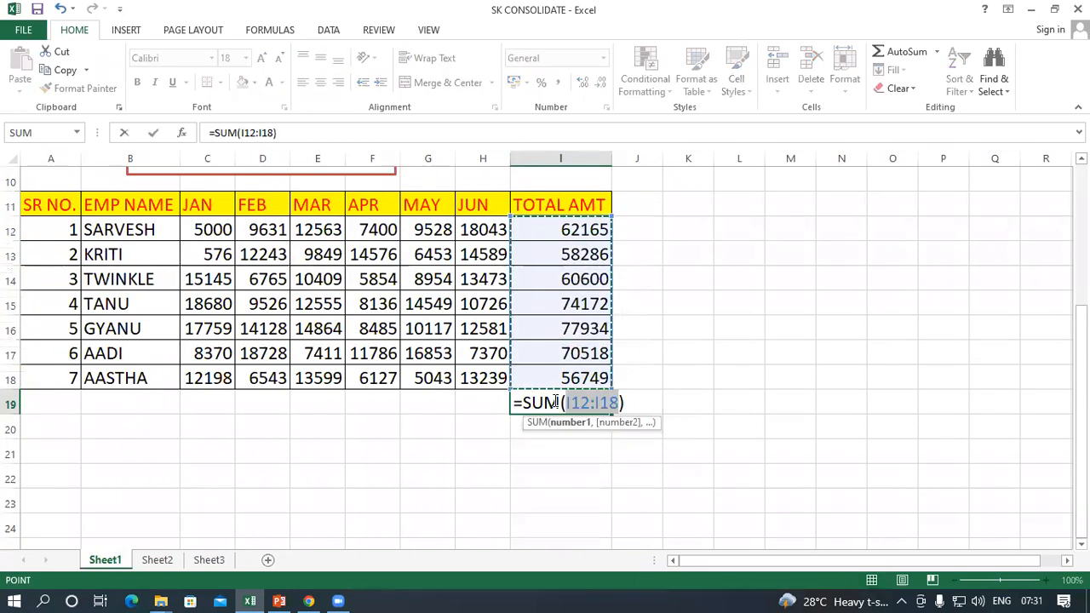
{"action": "key", "text": "Return"}
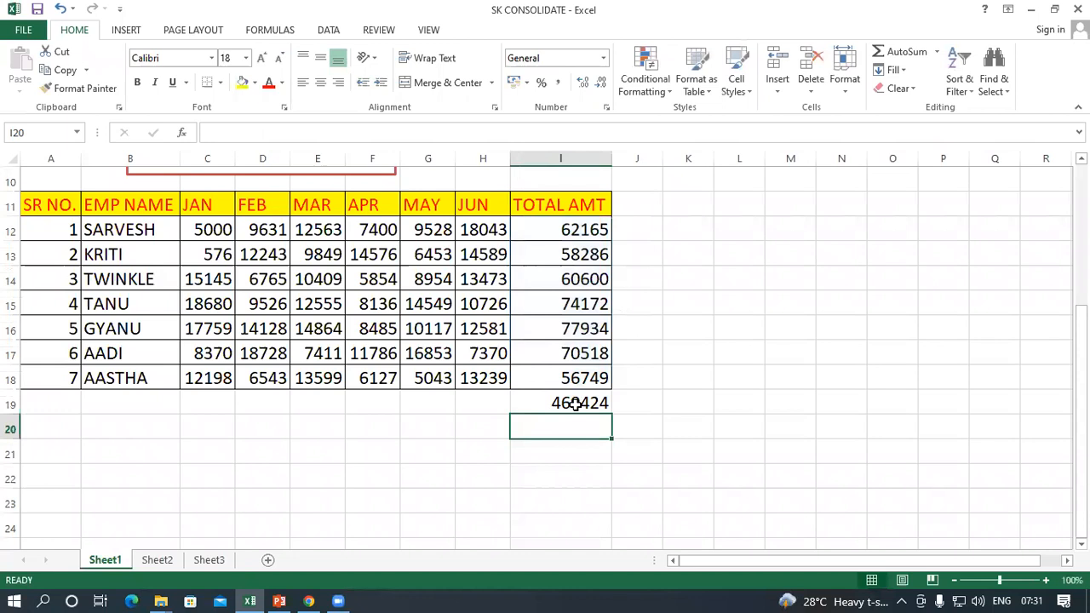
{"action": "left_click", "coordinate": [573, 404]}
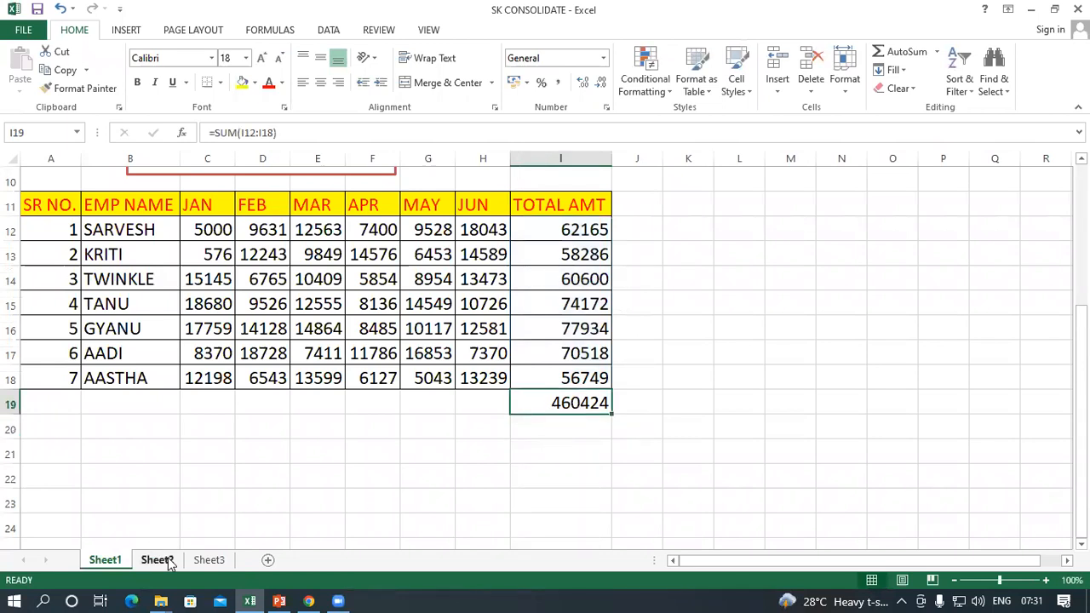
- Sum the TOTAL AMT column of the Sales 2022 table on Sheet2 in cell M18 with =SUM(M11:M17)
{"action": "left_click", "coordinate": [156, 560]}
{"action": "scroll", "coordinate": [632, 395], "scroll_direction": "down", "scroll_amount": 2}
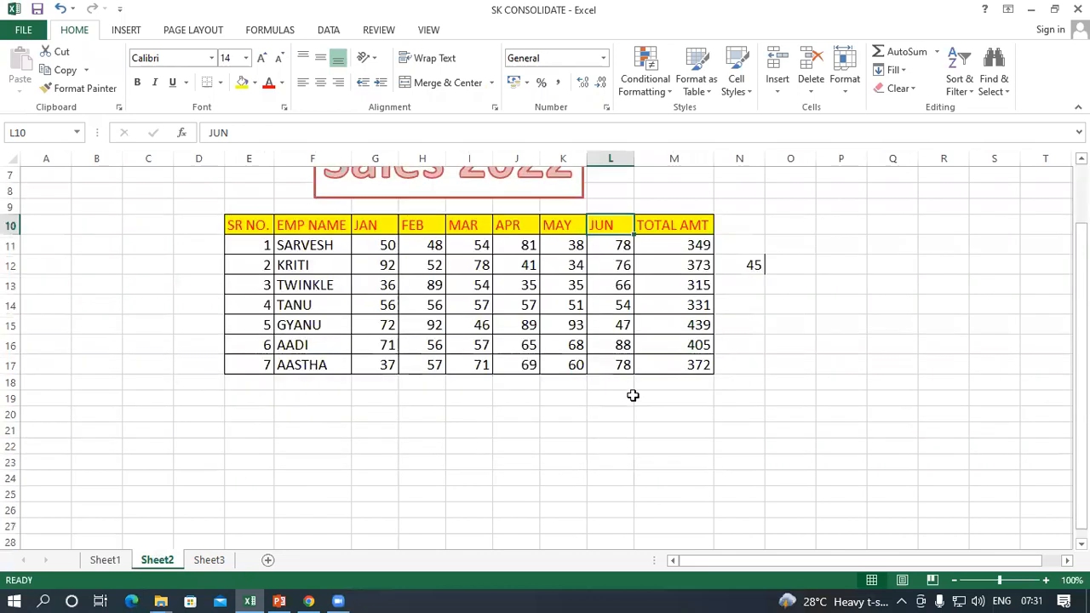
{"action": "left_click", "coordinate": [698, 384]}
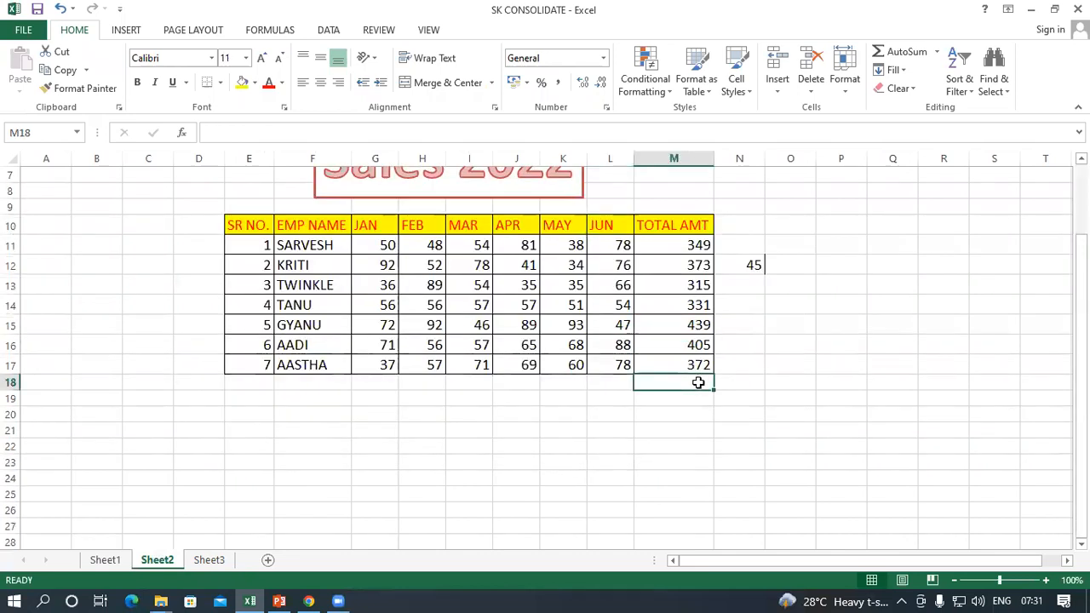
{"action": "key", "text": "alt+equal"}
{"action": "key", "text": "Return"}
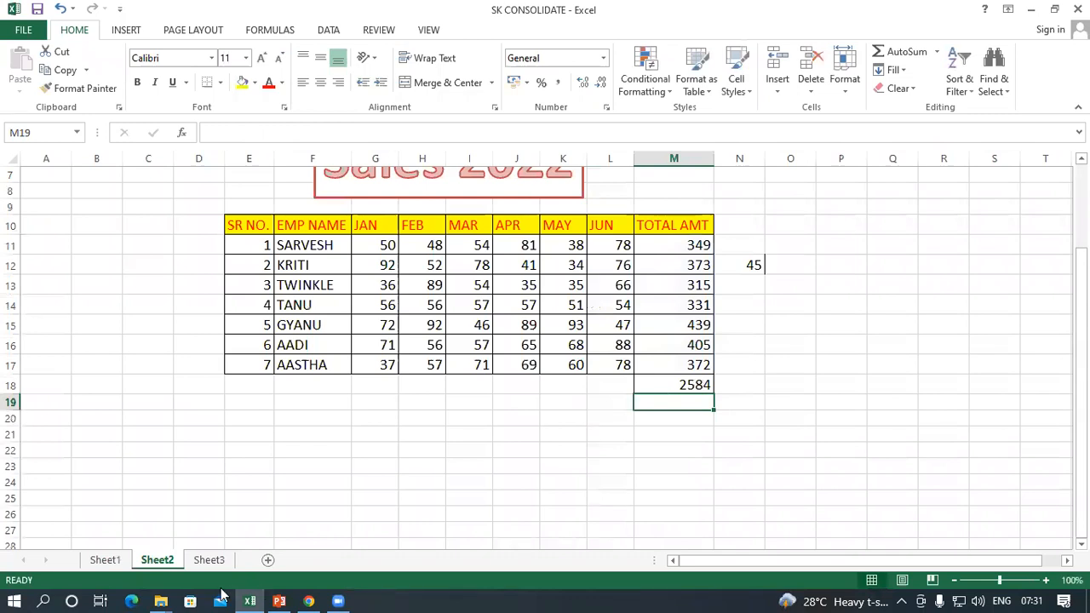
- Review the grand totals below the TOTAL AMT columns on Sheet1 and Sheet2
{"action": "left_click", "coordinate": [115, 566]}
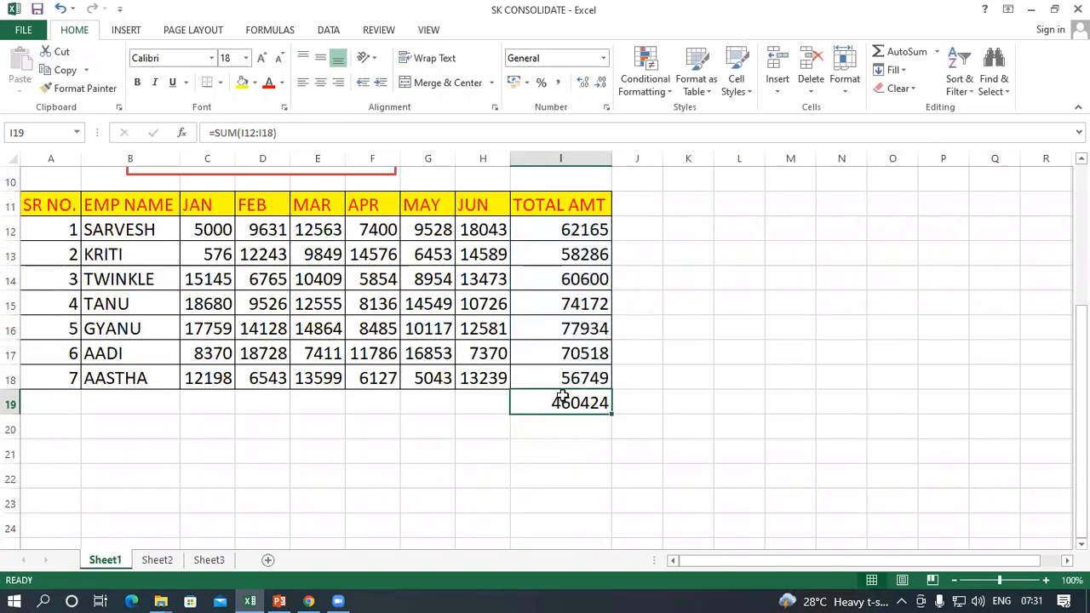
{"action": "left_click", "coordinate": [157, 560]}
{"action": "left_click", "coordinate": [684, 386]}
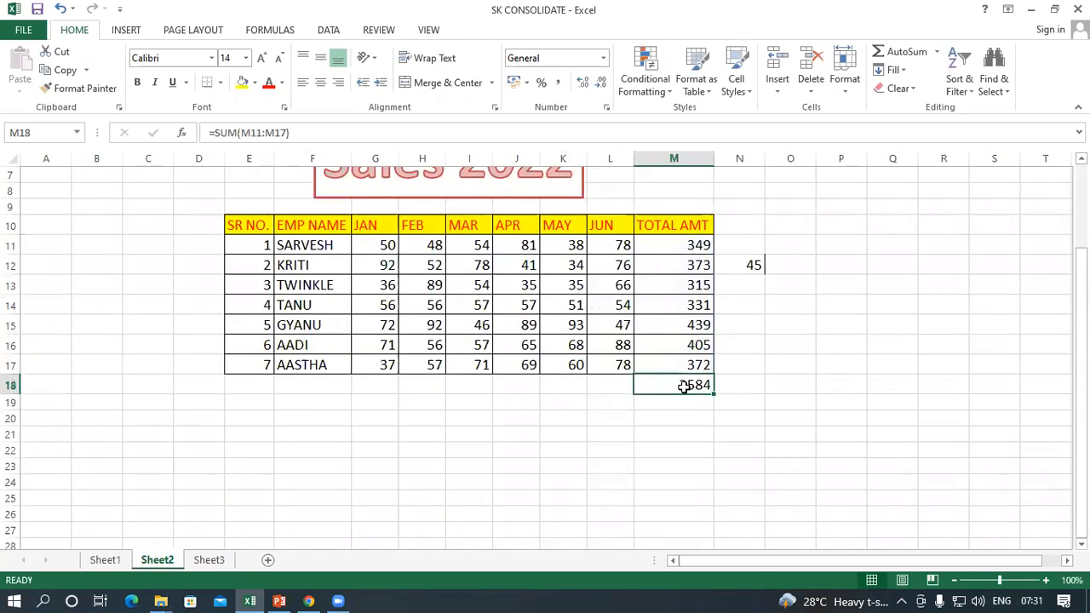
{"action": "left_click", "coordinate": [117, 561]}
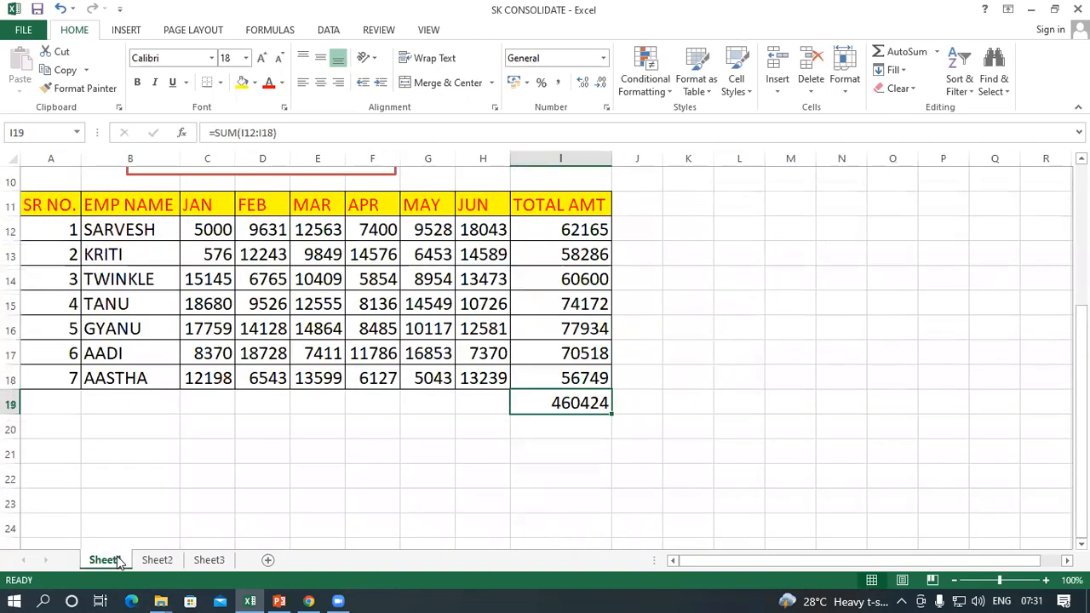
{"action": "left_click", "coordinate": [161, 566]}
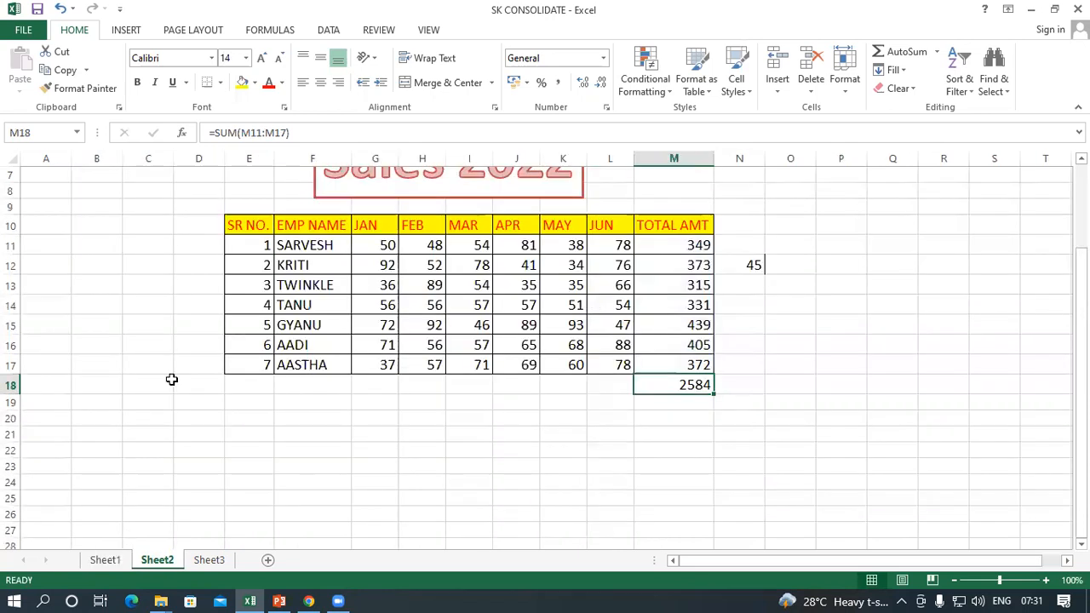
- Add the two yearly grand totals in Sheet3 cell C2 with =Sheet1!I19+Sheet2!M18, and widen column C slightly
{"action": "left_click", "coordinate": [213, 564]}
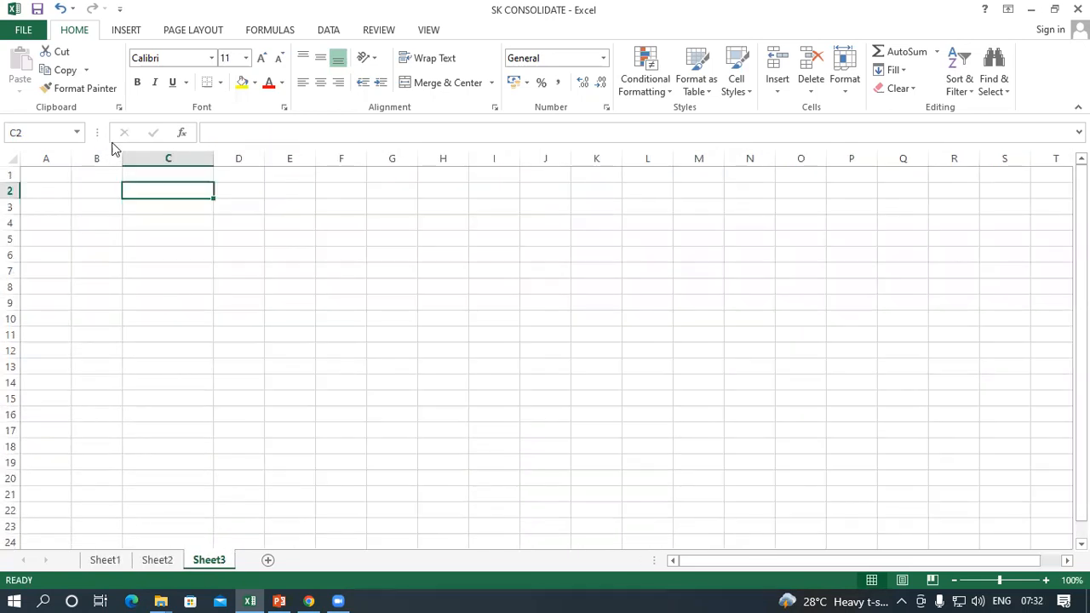
{"action": "left_click", "coordinate": [191, 267]}
{"action": "left_click", "coordinate": [180, 207]}
{"action": "left_click", "coordinate": [174, 187]}
{"action": "type", "text": "="}
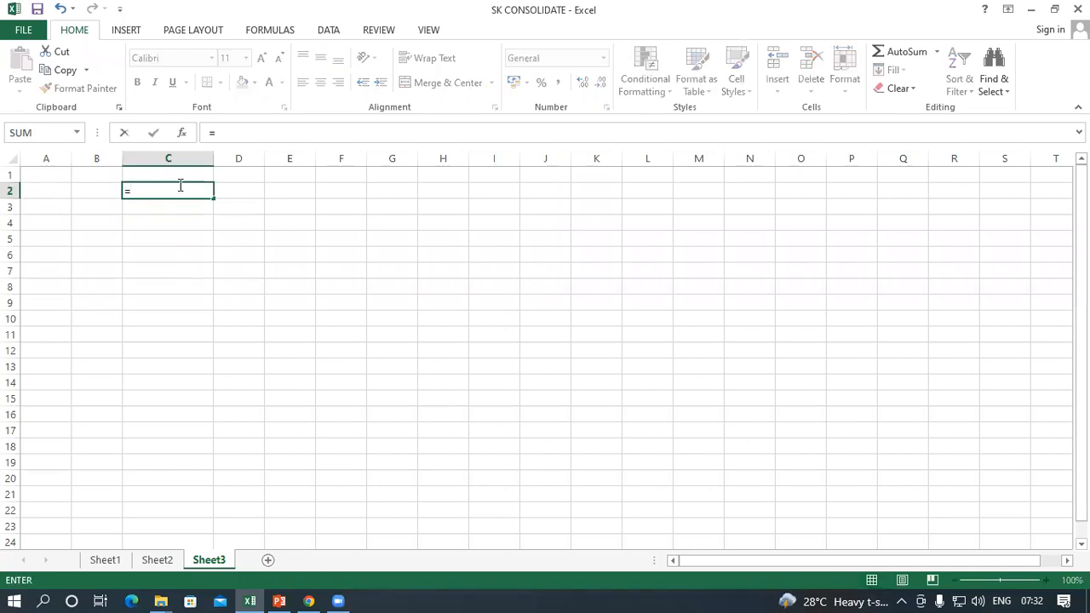
{"action": "left_click", "coordinate": [104, 560]}
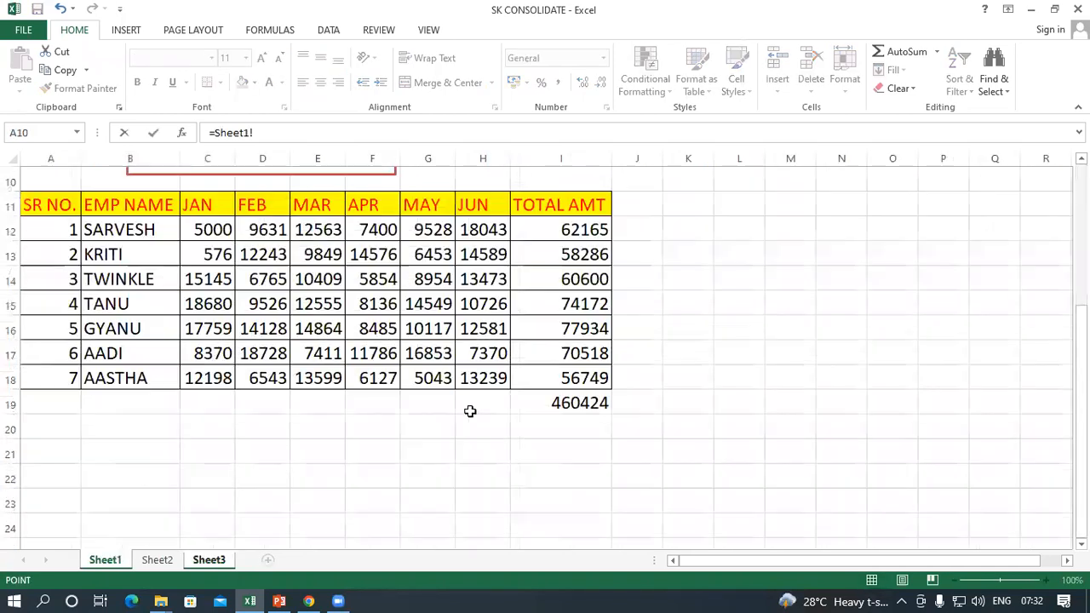
{"action": "left_click", "coordinate": [539, 402]}
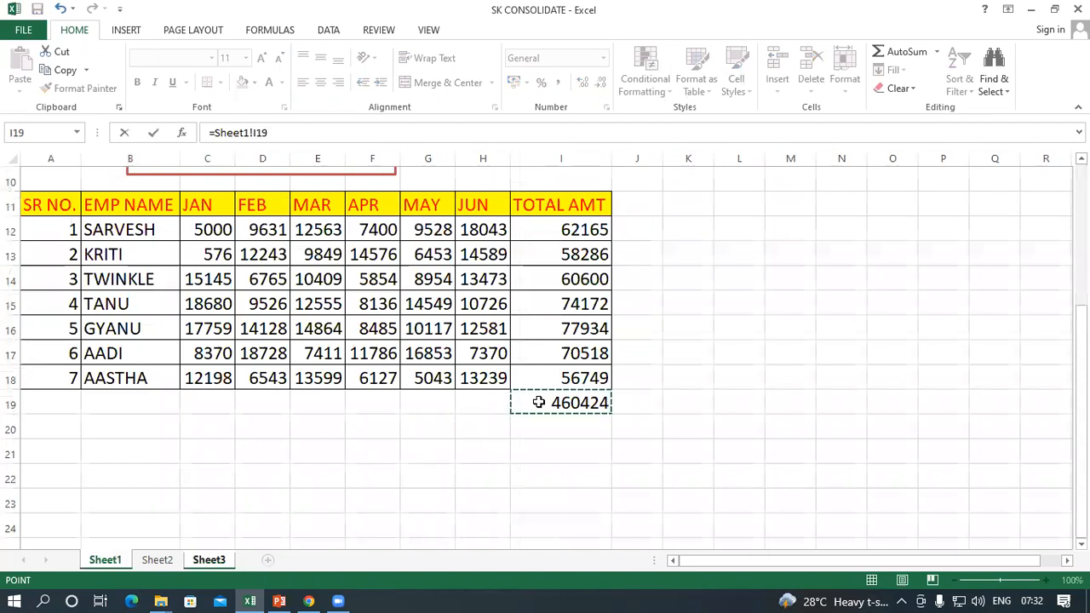
{"action": "type", "text": "+"}
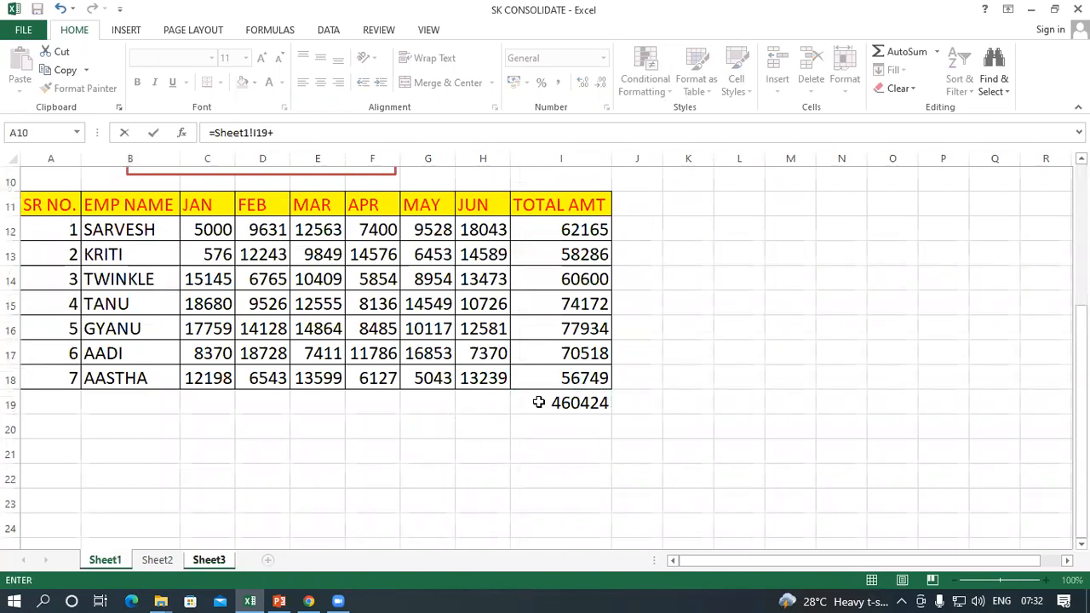
{"action": "left_click", "coordinate": [157, 559]}
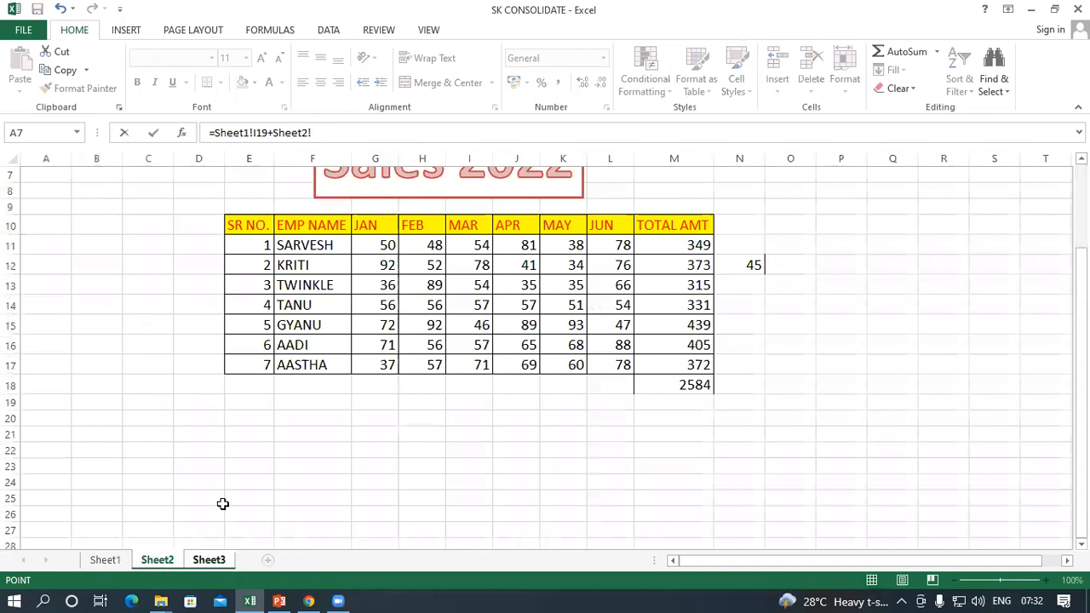
{"action": "left_click", "coordinate": [679, 385]}
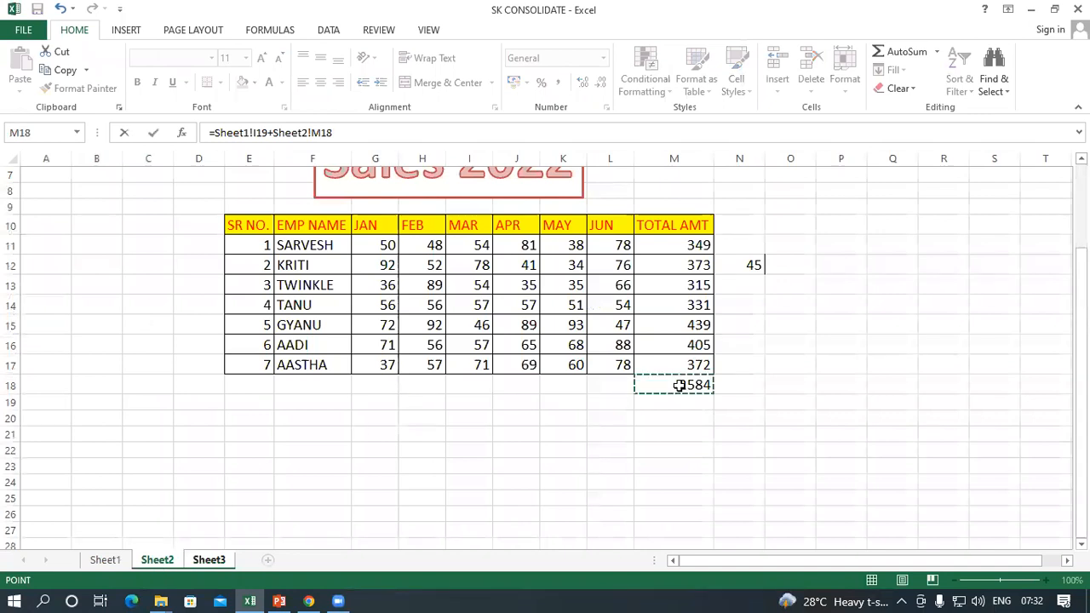
{"action": "key", "text": "Return"}
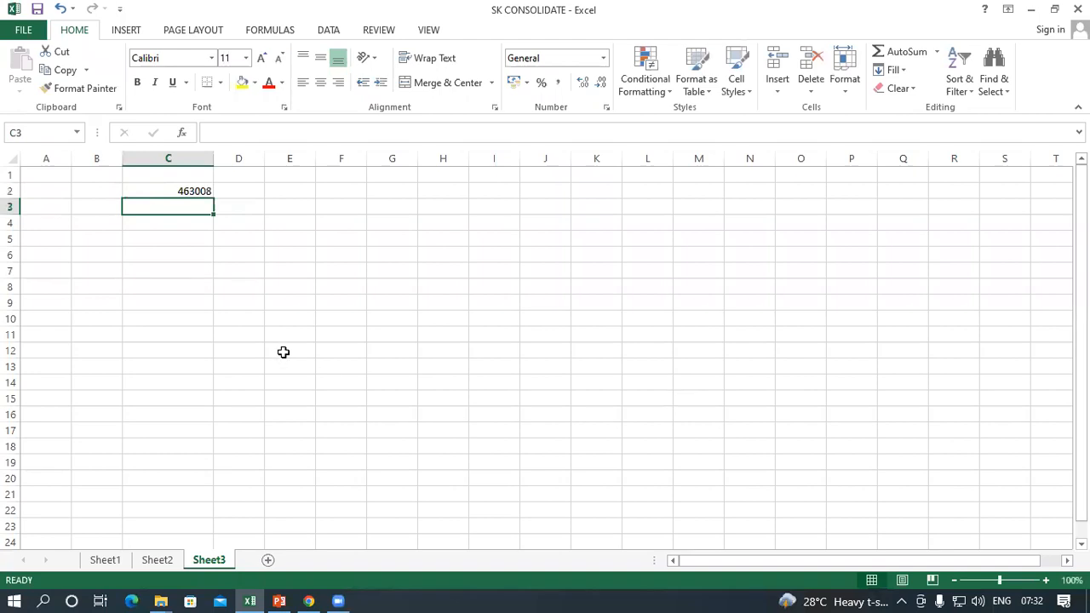
{"action": "left_click", "coordinate": [176, 190]}
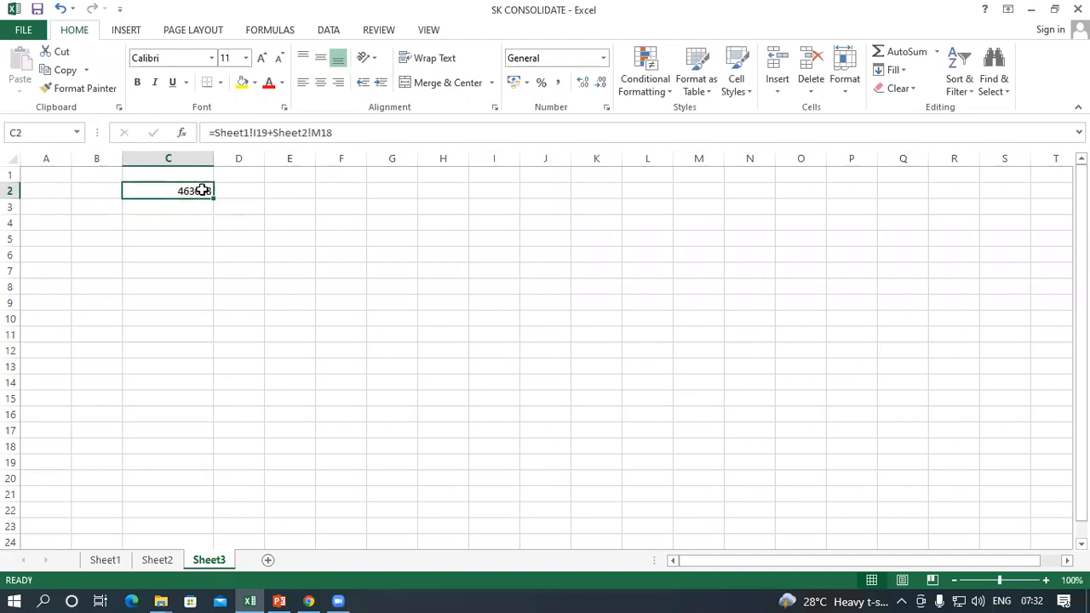
{"action": "left_click_drag", "start_coordinate": [217, 160], "coordinate": [240, 163]}
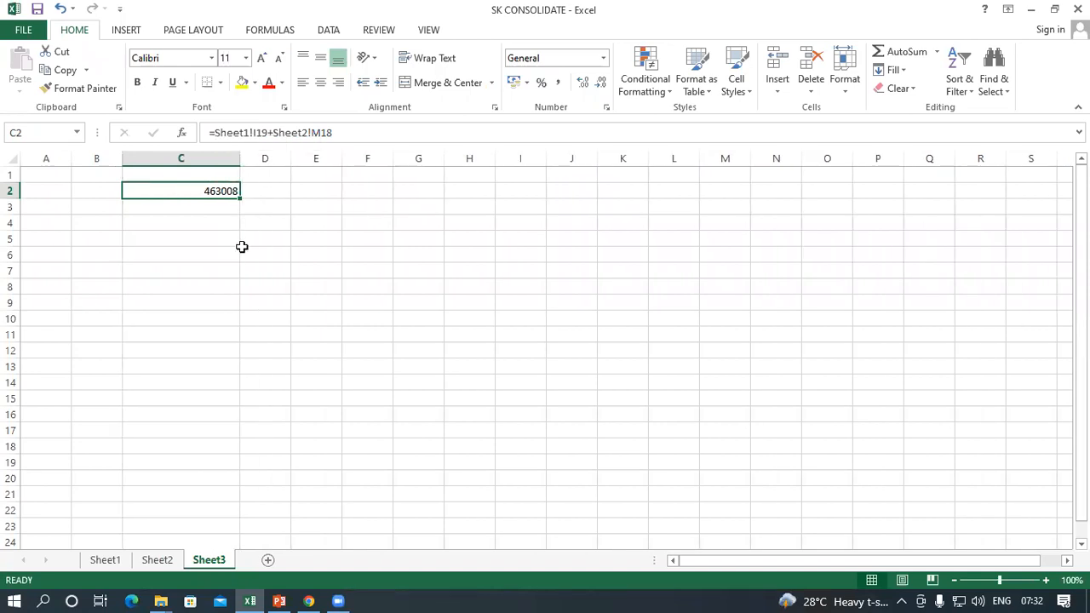
{"action": "left_click", "coordinate": [286, 243]}
- Compare the grand totals on Sheet1 and Sheet2 with the combined total on Sheet3
{"action": "left_click", "coordinate": [106, 560]}
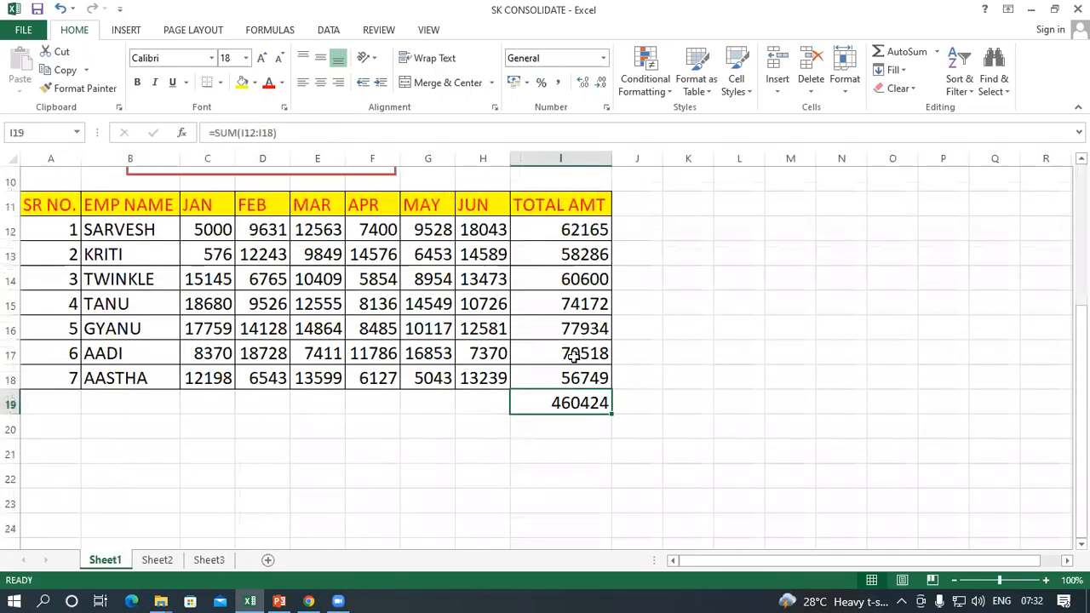
{"action": "left_click", "coordinate": [156, 562]}
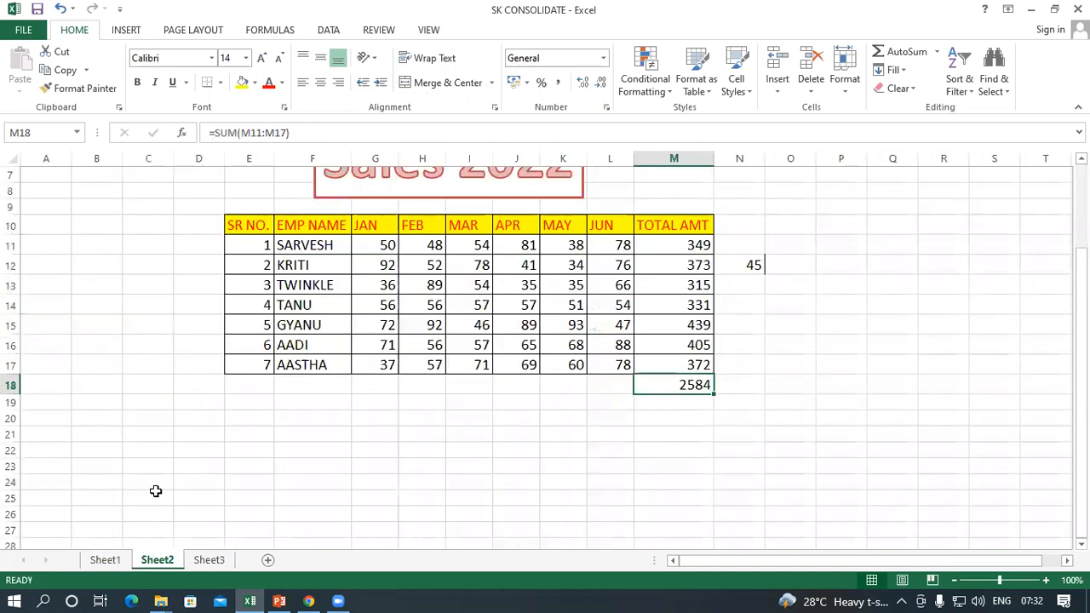
{"action": "left_click", "coordinate": [213, 560]}
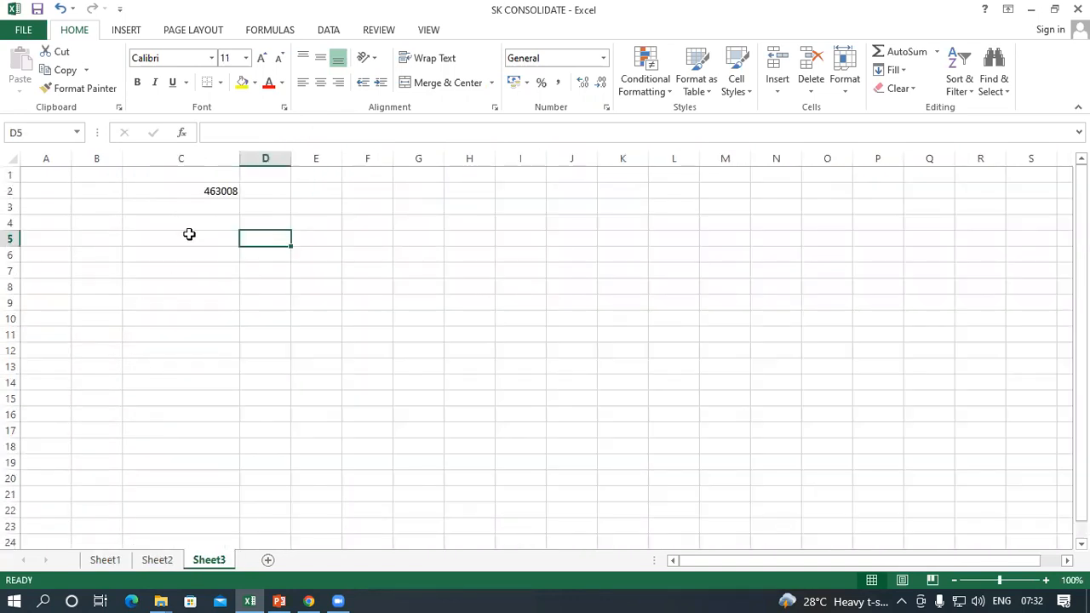
{"action": "left_click", "coordinate": [219, 191]}
{"action": "left_click", "coordinate": [248, 251]}
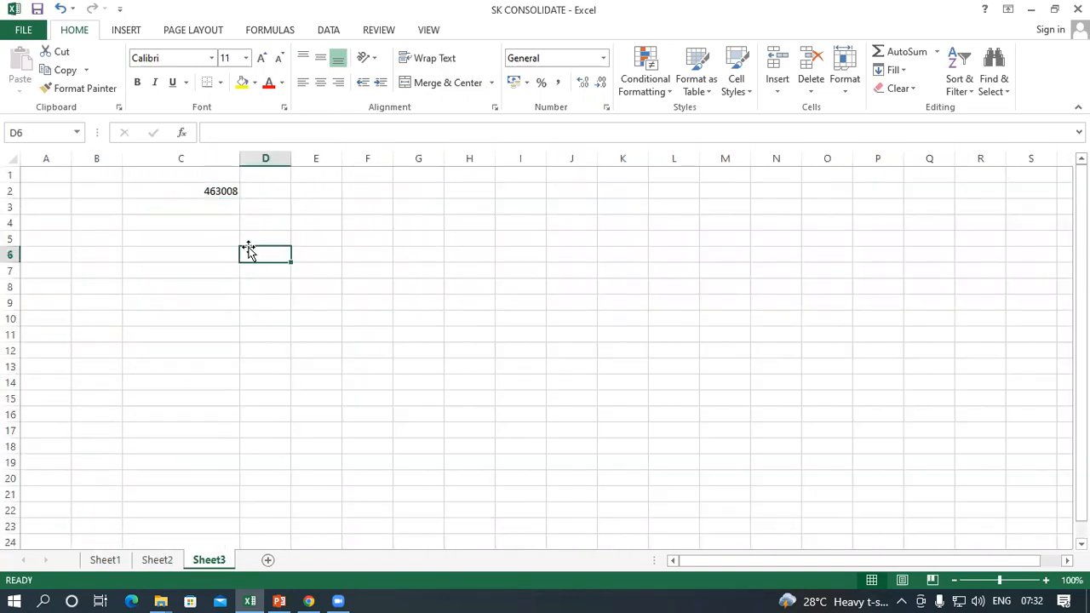
{"action": "left_click", "coordinate": [104, 561]}
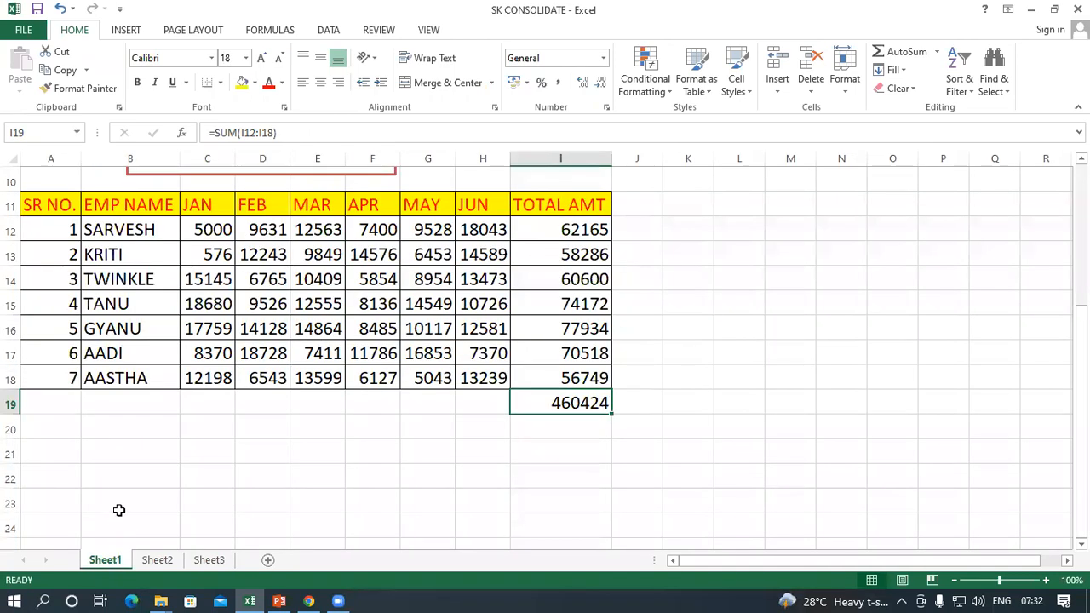
{"action": "left_click", "coordinate": [152, 564]}
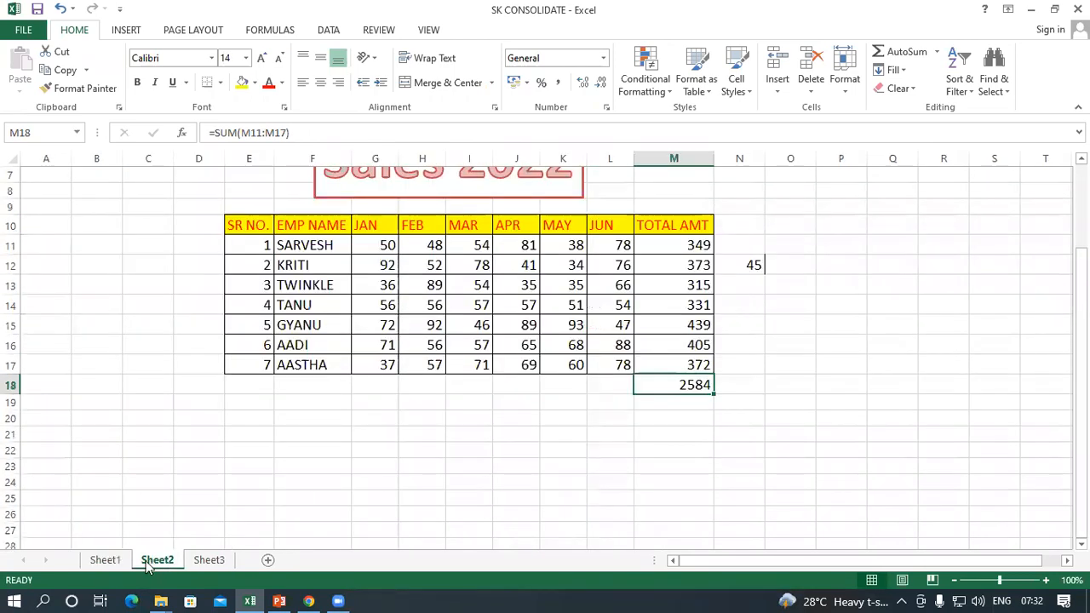
{"action": "left_click", "coordinate": [218, 563]}
{"action": "left_click", "coordinate": [226, 252]}
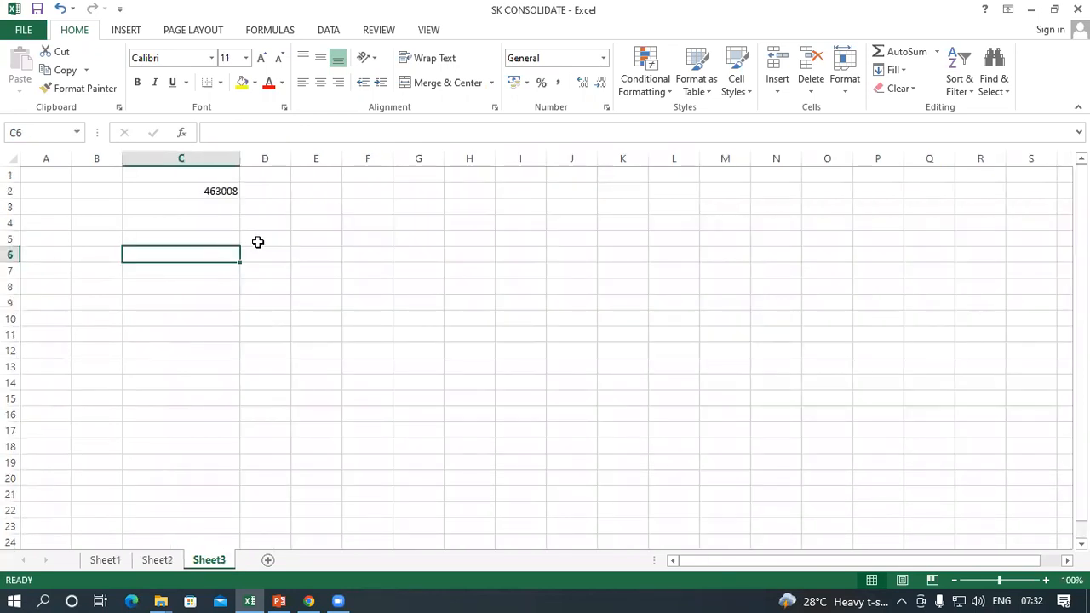
- Start a Sum consolidation at Sheet3 cell D5 and add the Sales 2021 range Sheet1!$B$11:$I$18 as a reference
{"action": "left_click", "coordinate": [259, 242]}
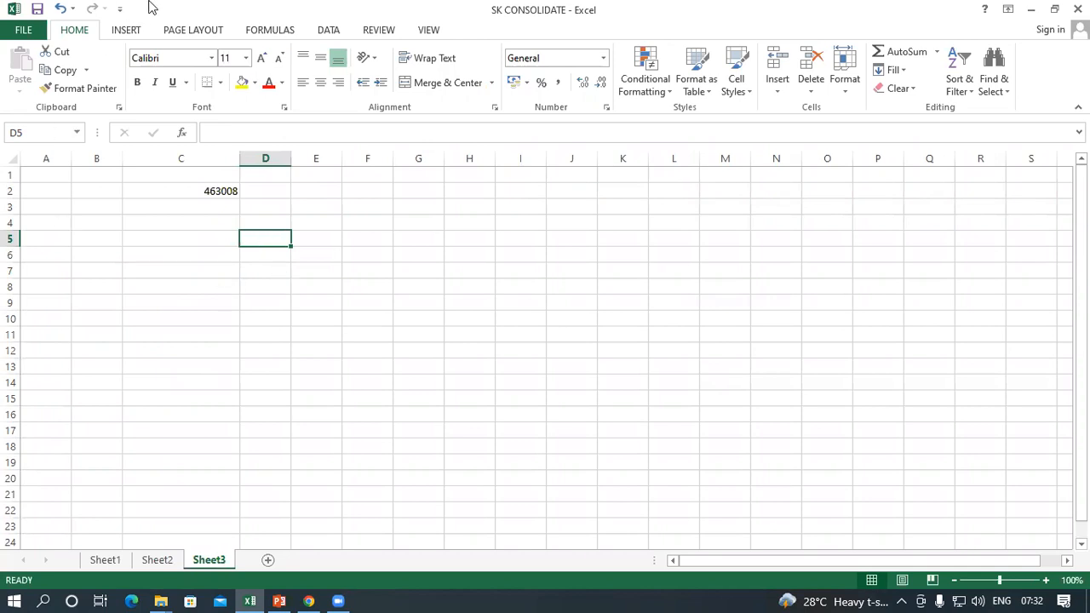
{"action": "left_click", "coordinate": [331, 34]}
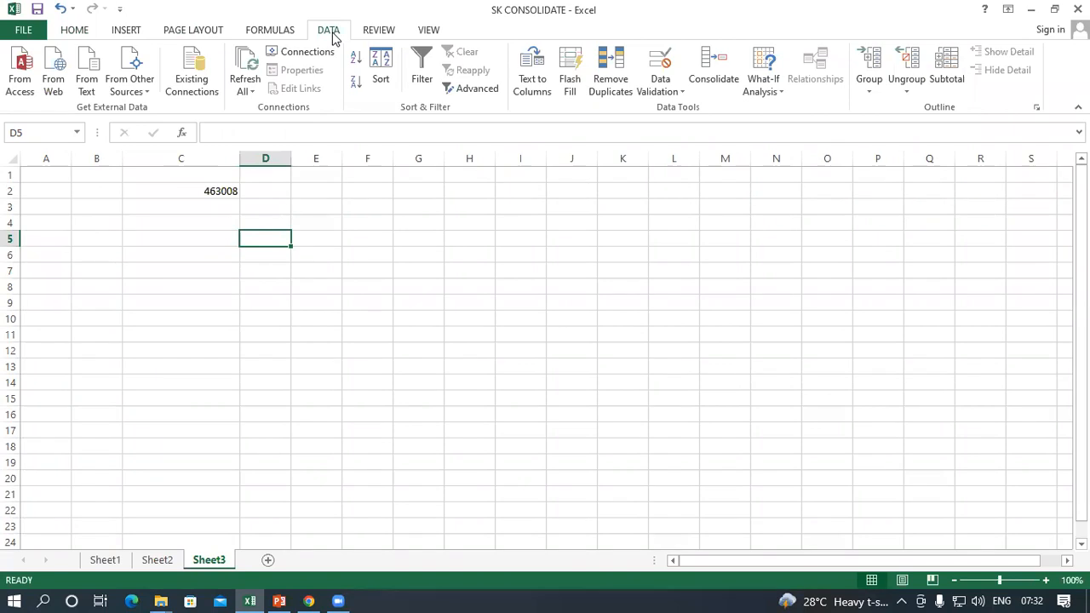
{"action": "left_click", "coordinate": [710, 70]}
{"action": "left_click", "coordinate": [713, 67]}
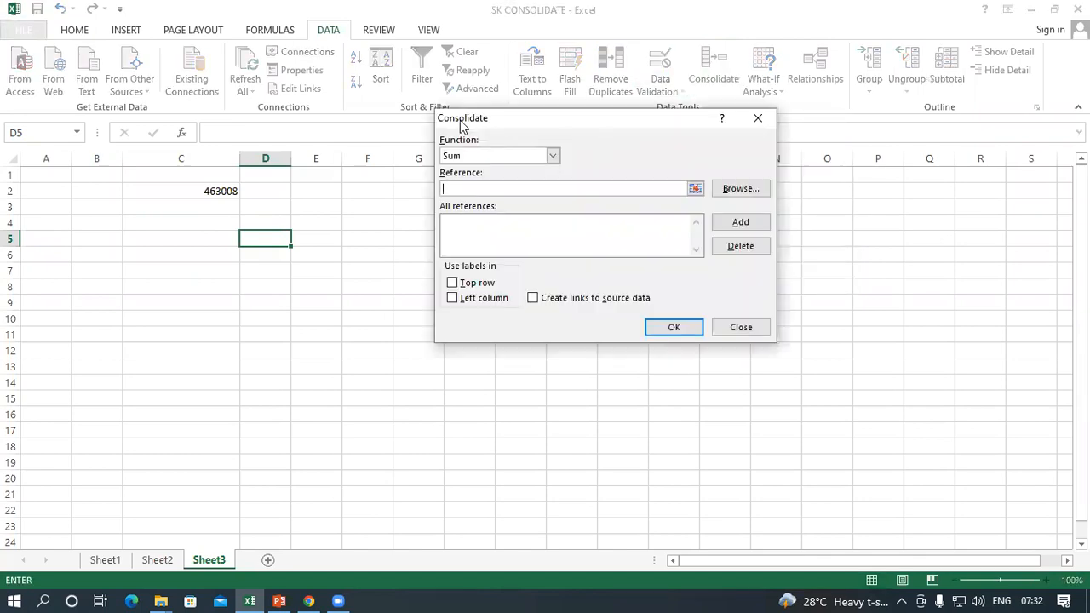
{"action": "left_click_drag", "start_coordinate": [461, 122], "coordinate": [468, 107]}
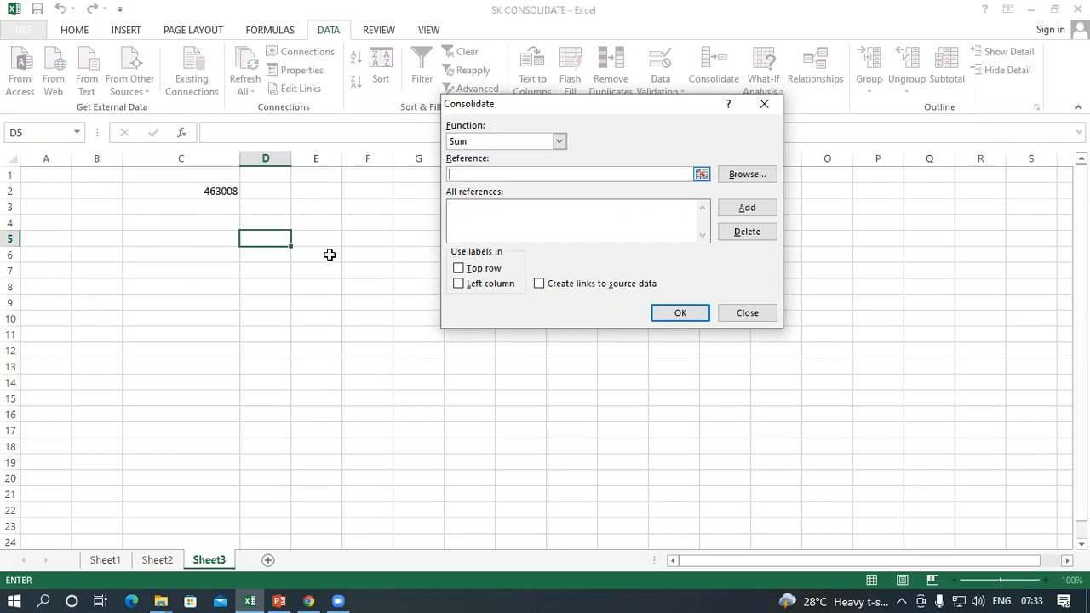
{"action": "left_click", "coordinate": [107, 562]}
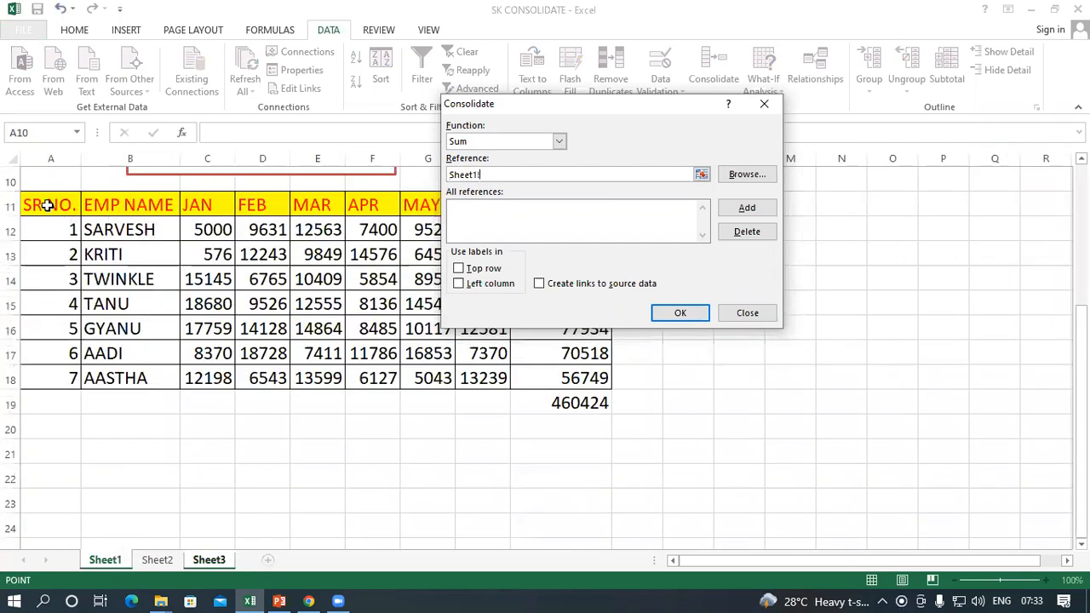
{"action": "left_click_drag", "start_coordinate": [149, 206], "coordinate": [589, 376]}
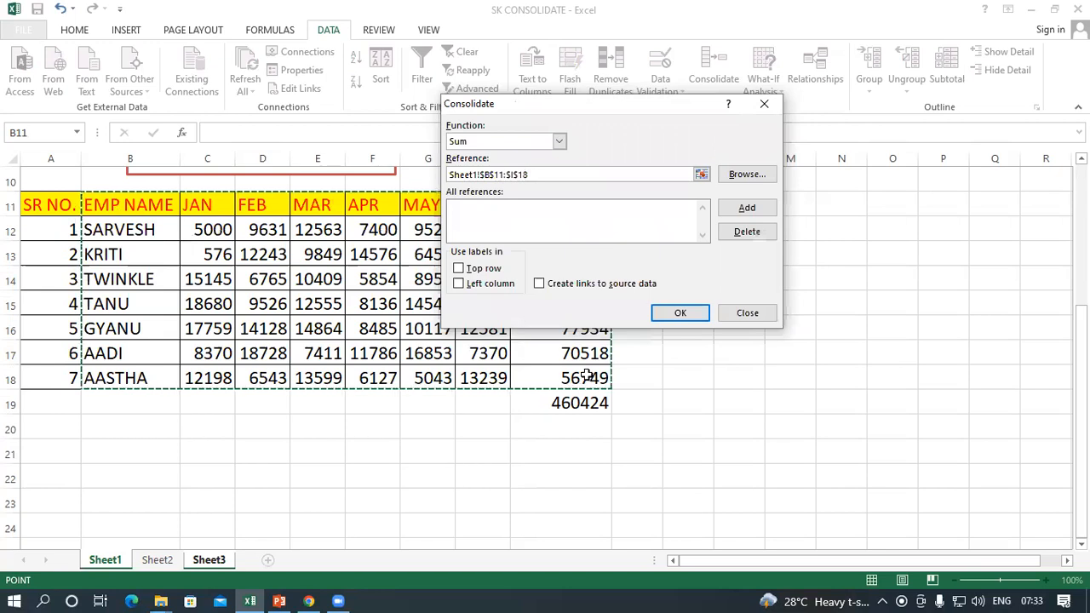
{"action": "left_click", "coordinate": [746, 212]}
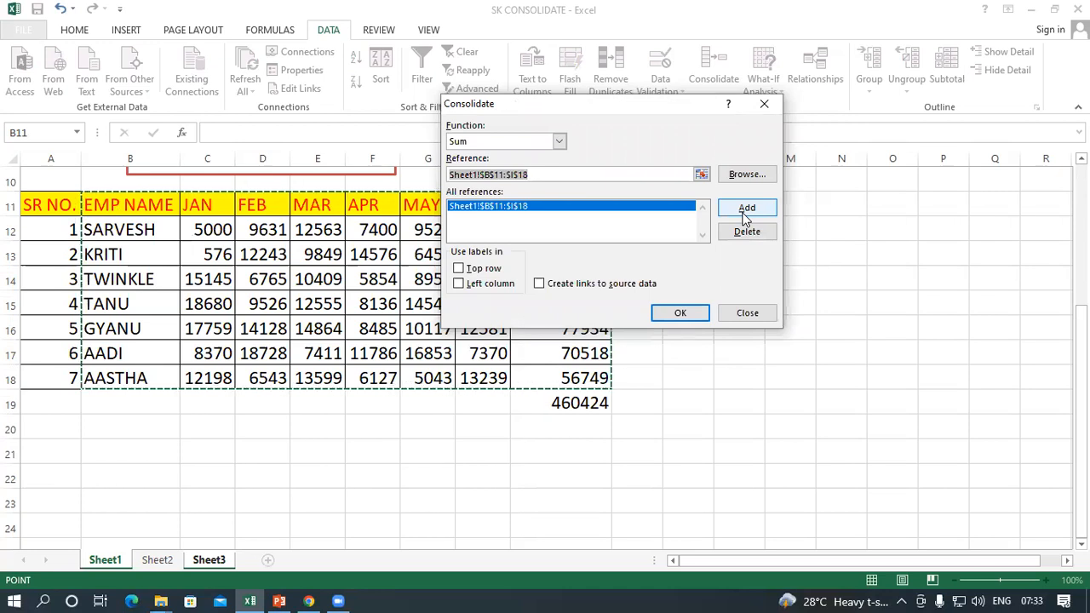
- Add the Sales 2022 range Sheet2!$F$10:$M$17 as the second consolidation reference and check both listed references
{"action": "key", "text": "BackSpace"}
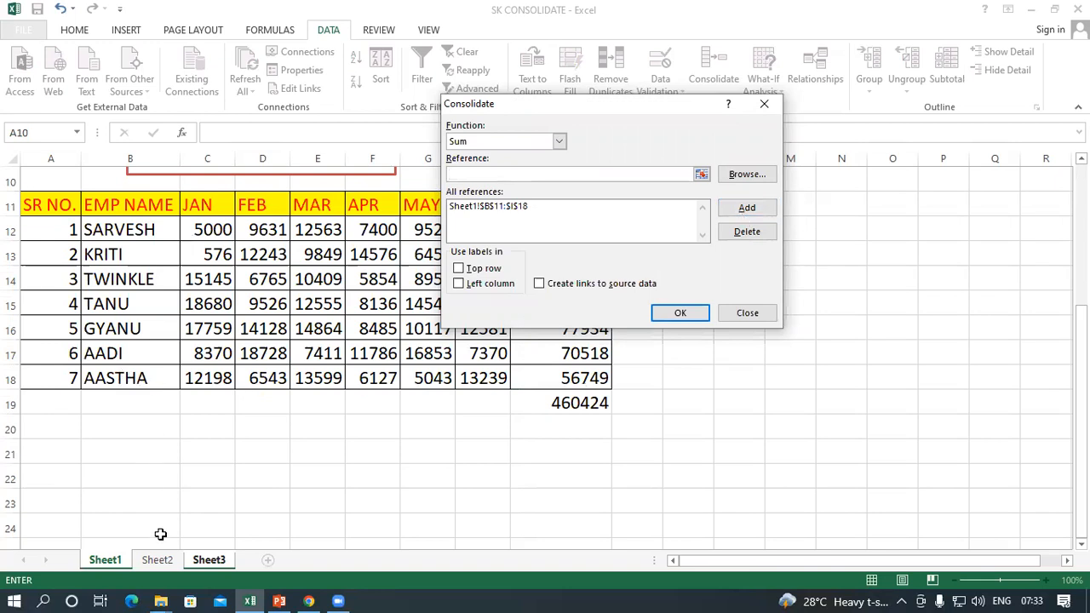
{"action": "left_click", "coordinate": [158, 563]}
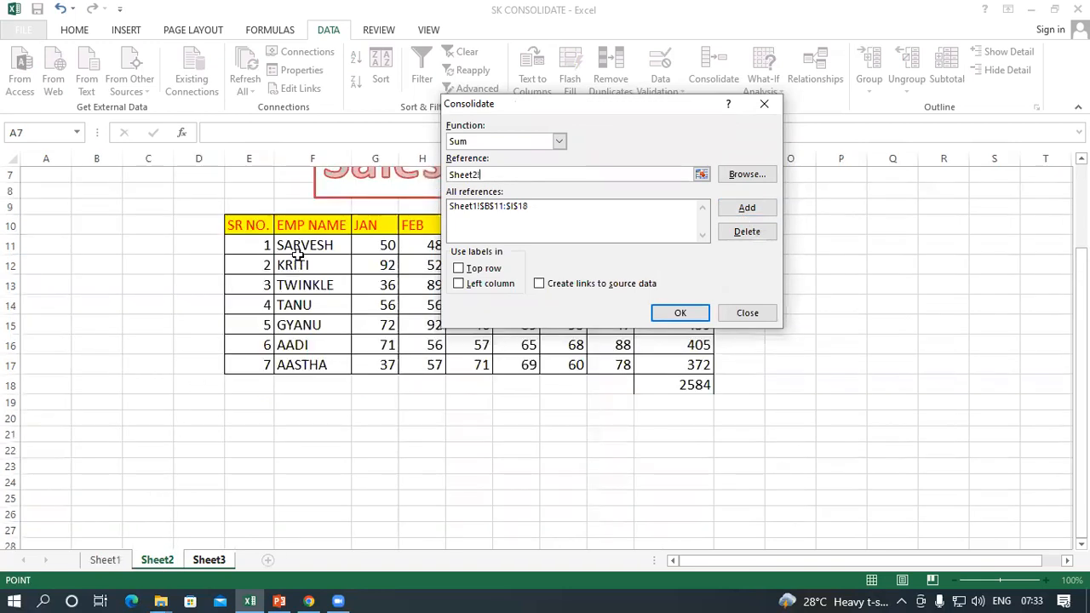
{"action": "left_click_drag", "start_coordinate": [290, 227], "coordinate": [698, 364]}
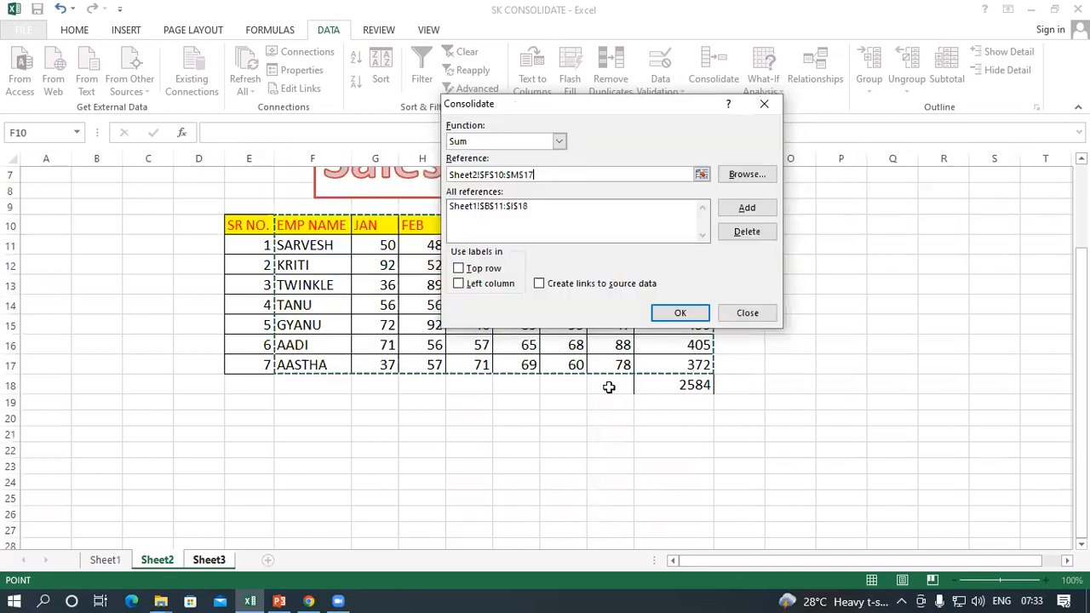
{"action": "left_click", "coordinate": [746, 208]}
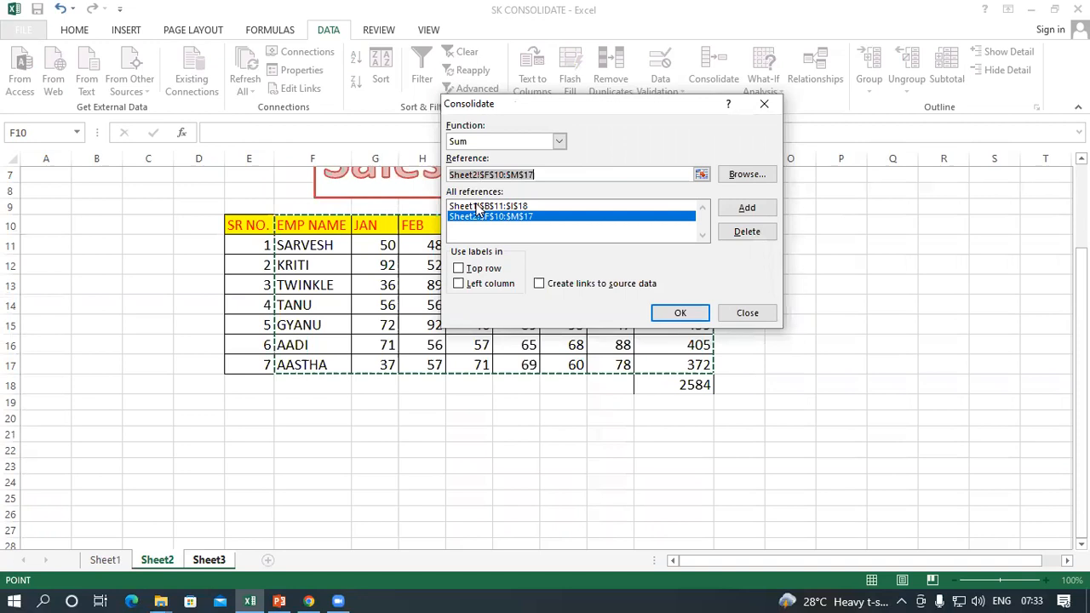
{"action": "left_click", "coordinate": [477, 207]}
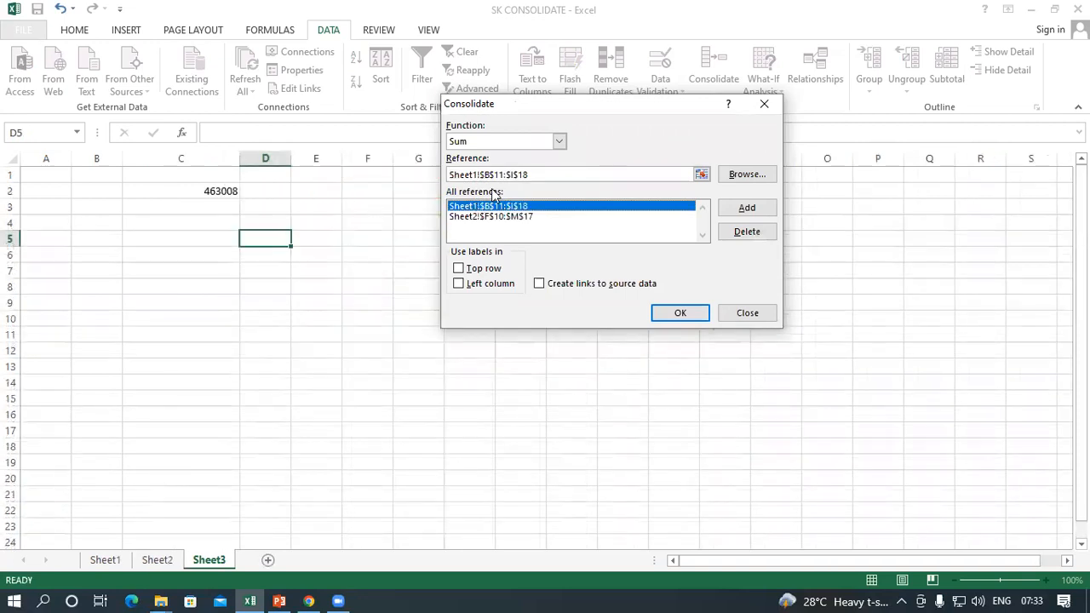
{"action": "left_click", "coordinate": [500, 218]}
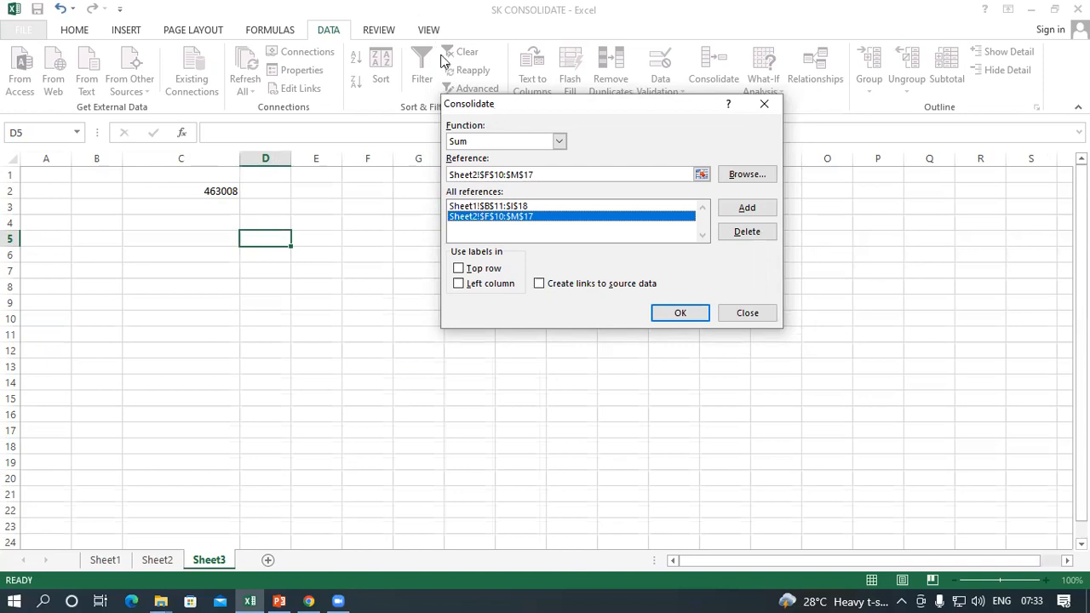
{"action": "left_click_drag", "start_coordinate": [492, 110], "coordinate": [440, 55]}
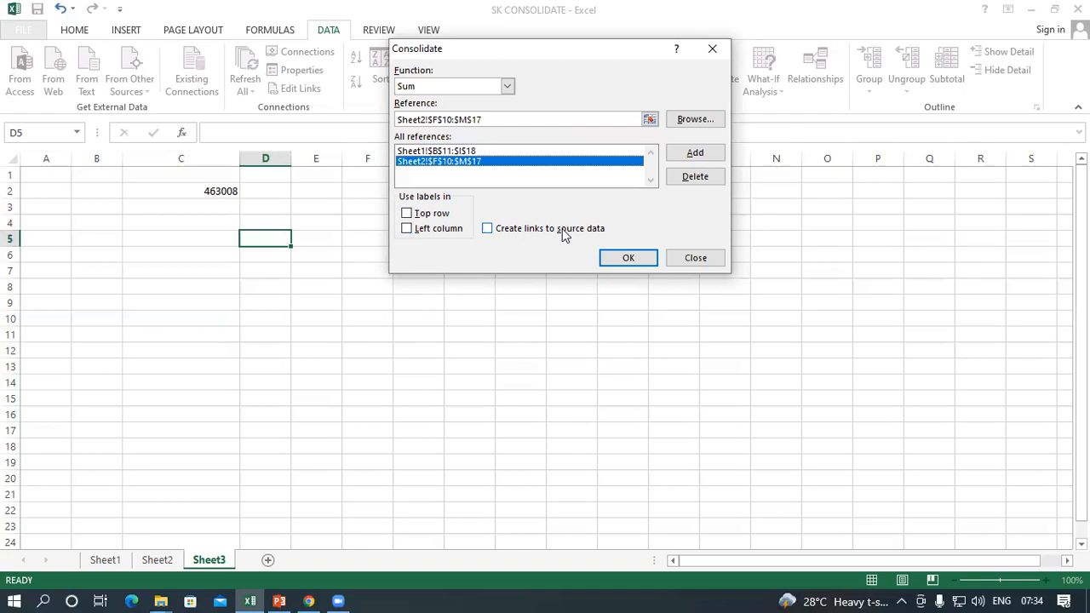
- Use labels from the top row and left column, create links to the source data, and run the consolidation
{"action": "left_click", "coordinate": [407, 229]}
{"action": "left_click", "coordinate": [407, 214]}
{"action": "left_click", "coordinate": [407, 229]}
{"action": "left_click", "coordinate": [408, 230]}
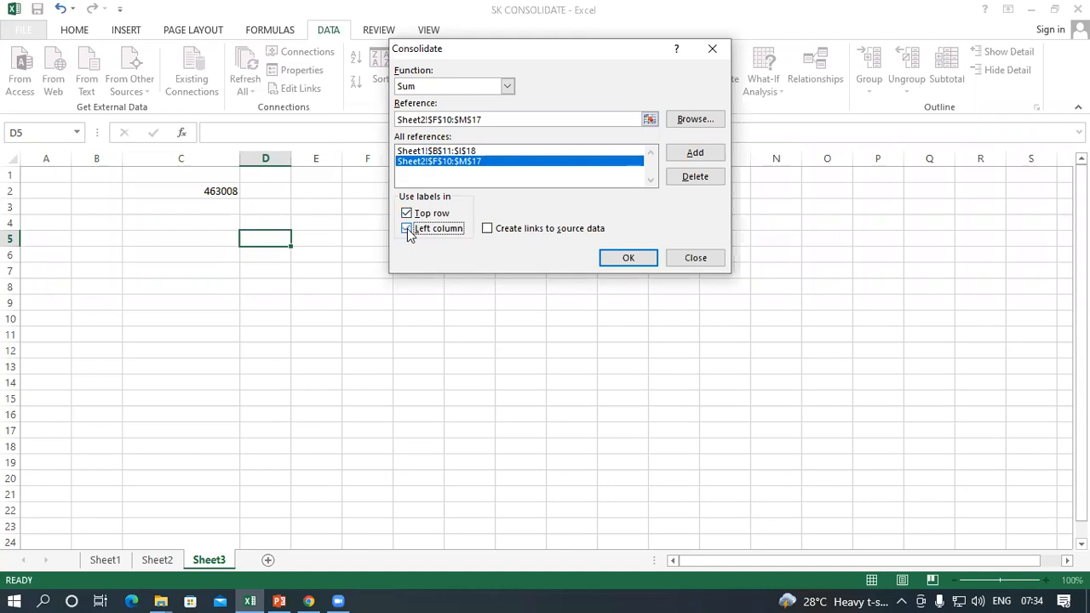
{"action": "left_click", "coordinate": [487, 228]}
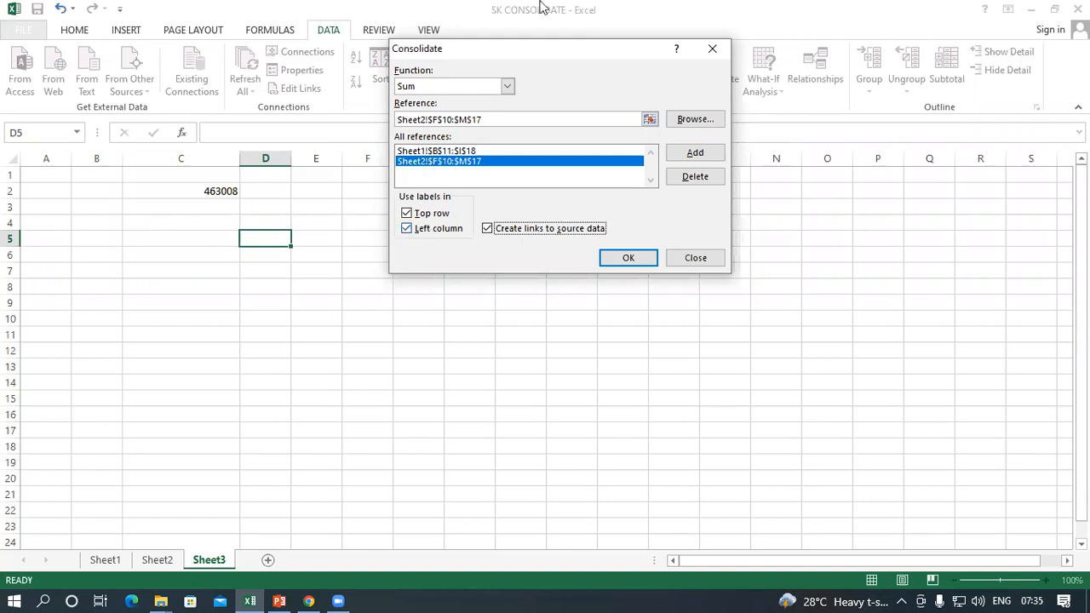
{"action": "left_click", "coordinate": [634, 260]}
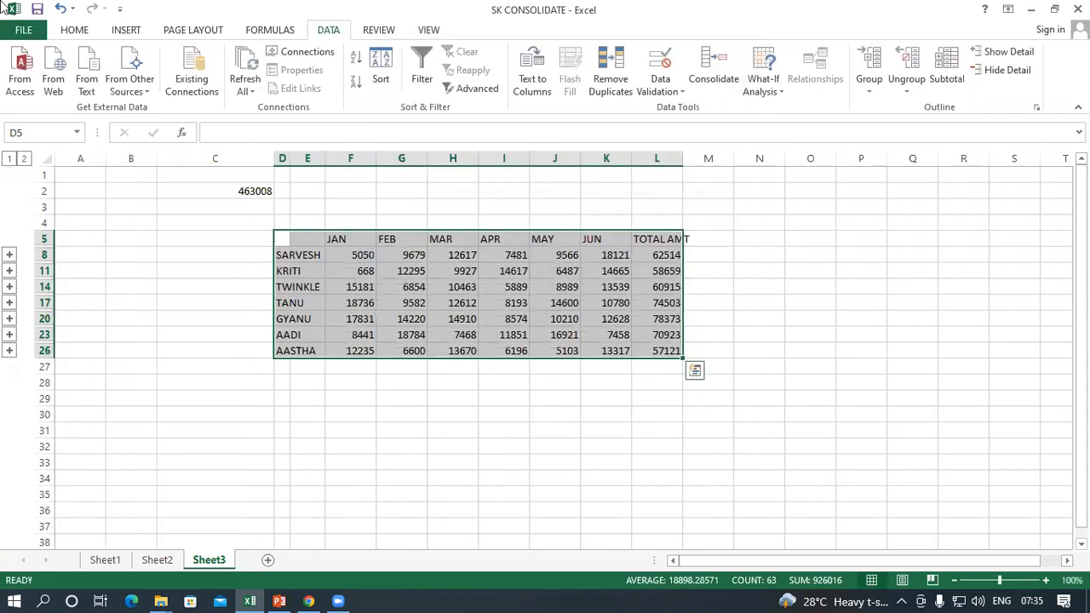
- Widen columns D and E of the consolidated table on Sheet3
{"action": "left_click_drag", "start_coordinate": [291, 158], "coordinate": [441, 158]}
{"action": "left_click", "coordinate": [460, 366]}
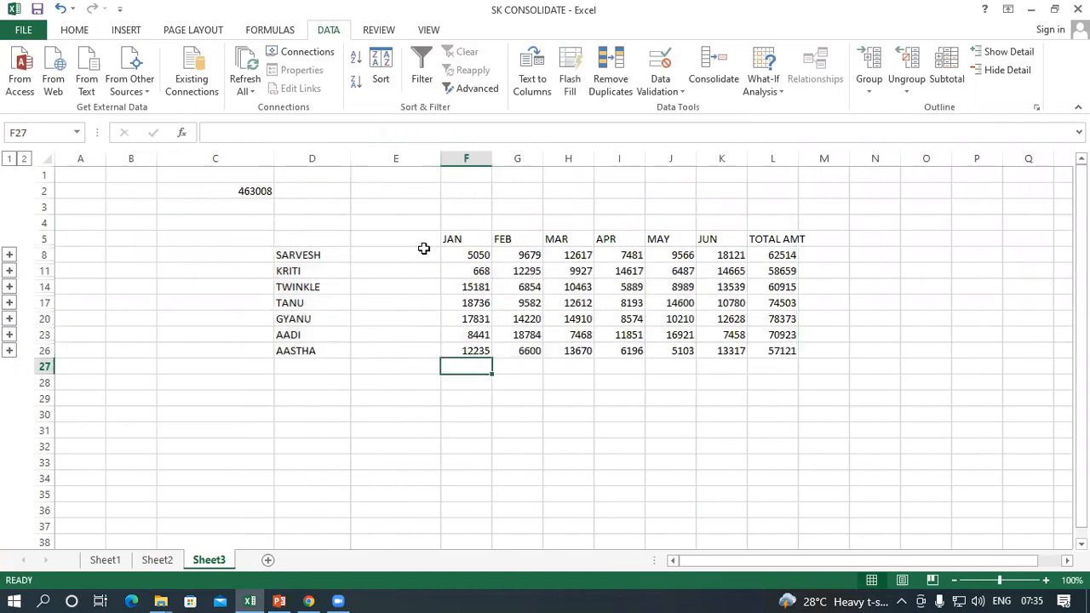
- Compare the first employee's consolidated January amount on Sheet3 with source cells C12 on Sheet1 and G11 on Sheet2
{"action": "left_click", "coordinate": [449, 240]}
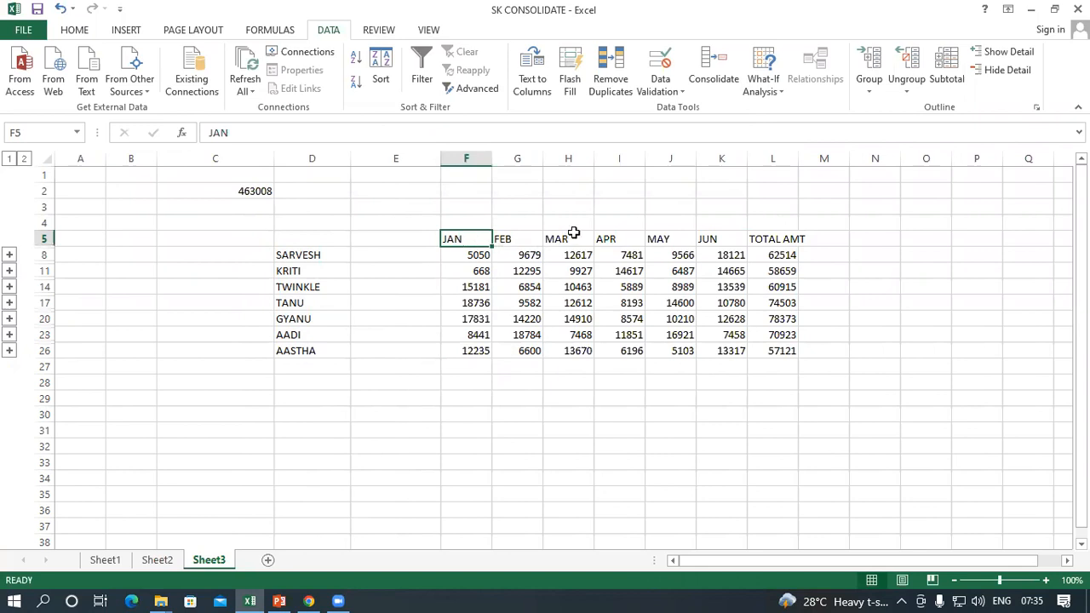
{"action": "left_click", "coordinate": [459, 254]}
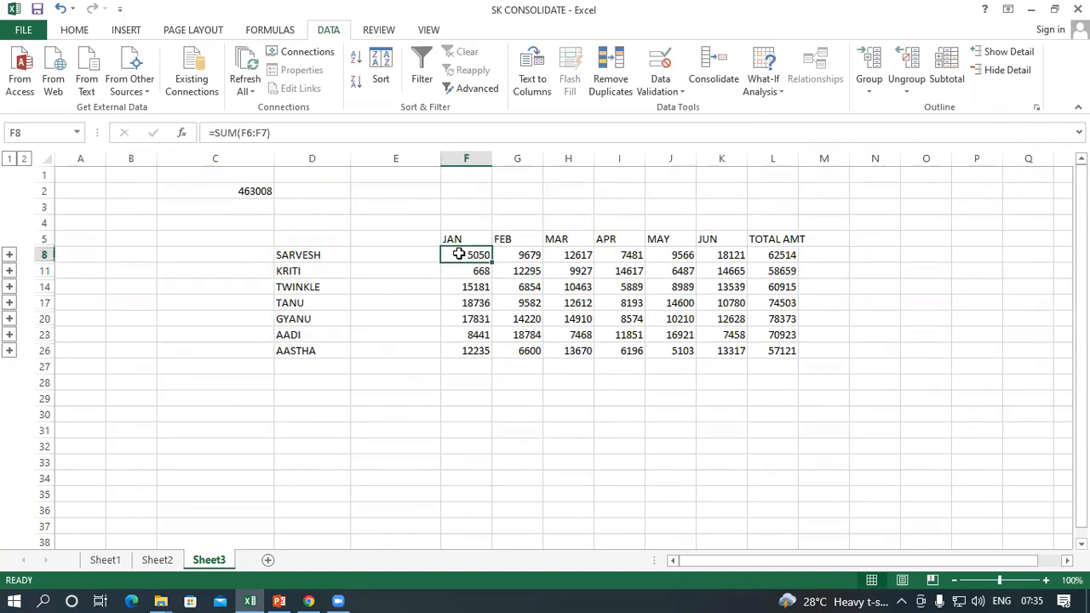
{"action": "left_click", "coordinate": [103, 561]}
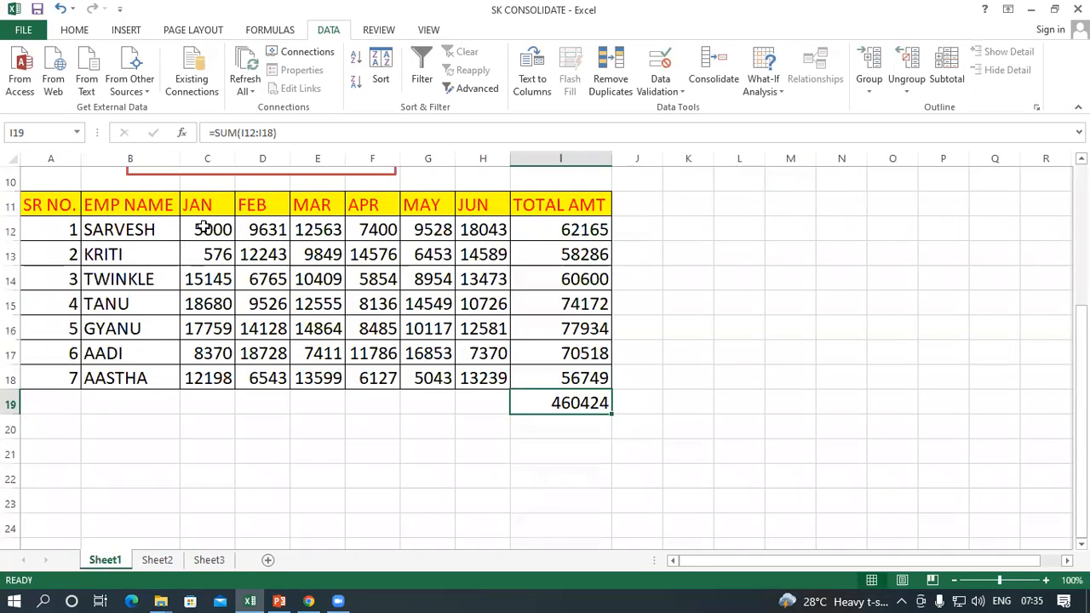
{"action": "left_click", "coordinate": [203, 229]}
{"action": "left_click", "coordinate": [157, 560]}
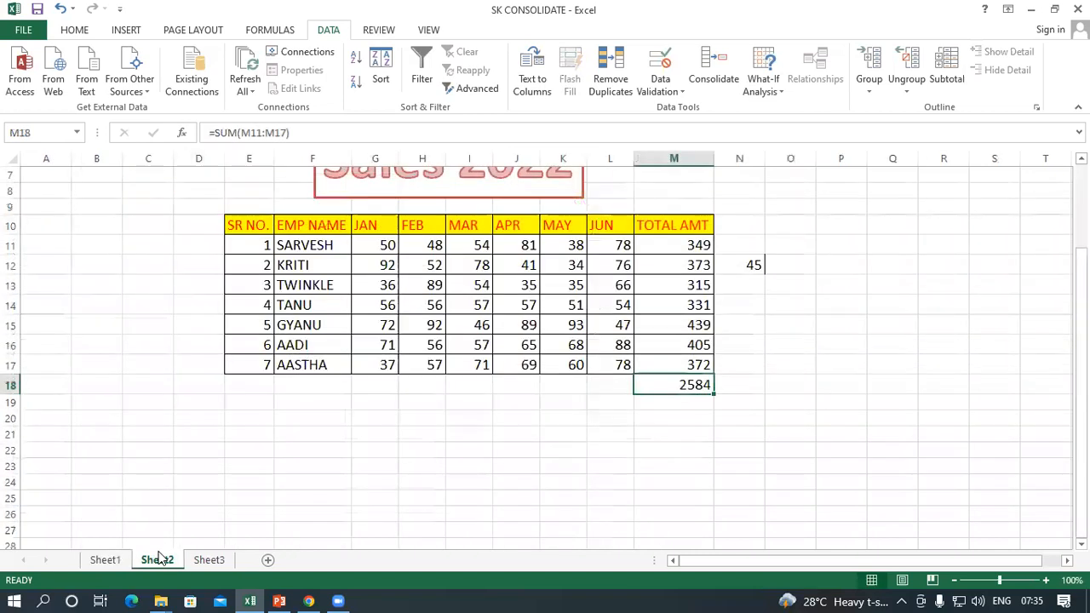
{"action": "left_click", "coordinate": [374, 244]}
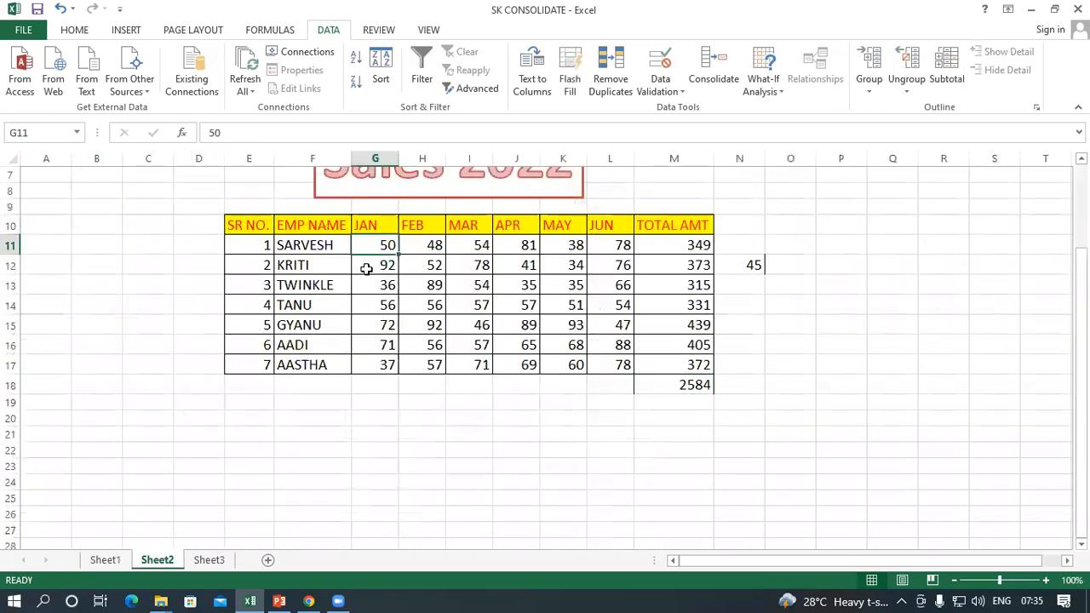
- Compare the first employee's consolidated February amount on Sheet3 with the matching February cells on Sheet1 and Sheet2
{"action": "left_click", "coordinate": [209, 561]}
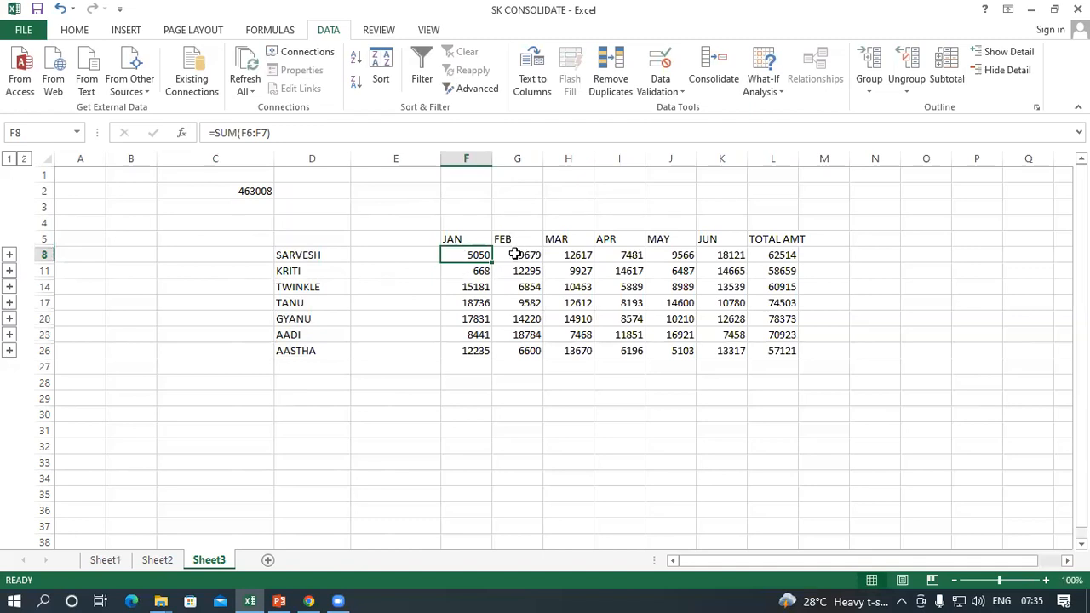
{"action": "left_click", "coordinate": [516, 254]}
{"action": "left_click", "coordinate": [106, 560]}
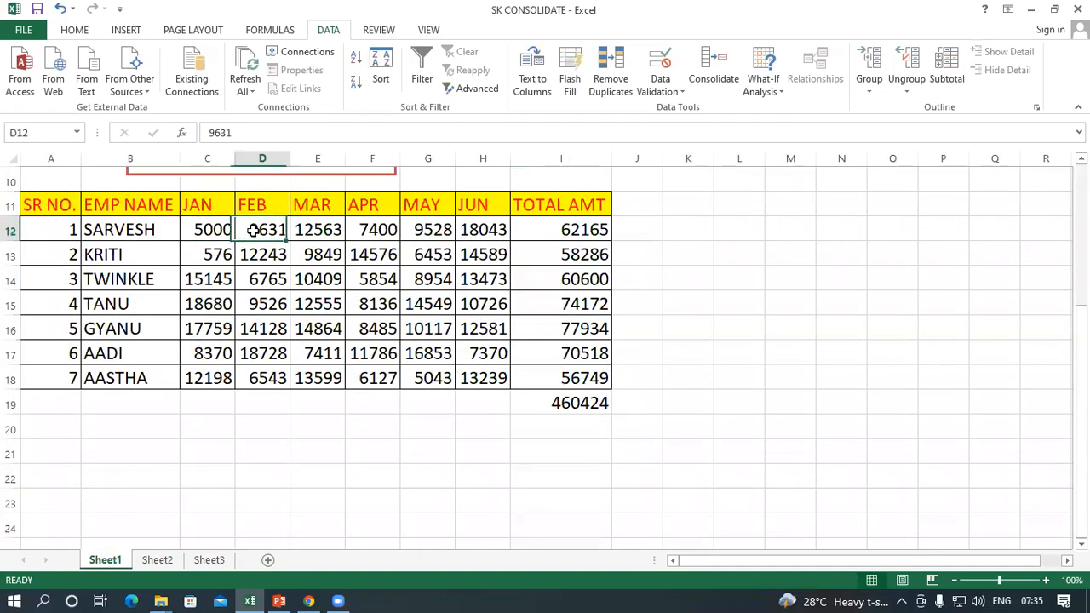
{"action": "left_click", "coordinate": [161, 562]}
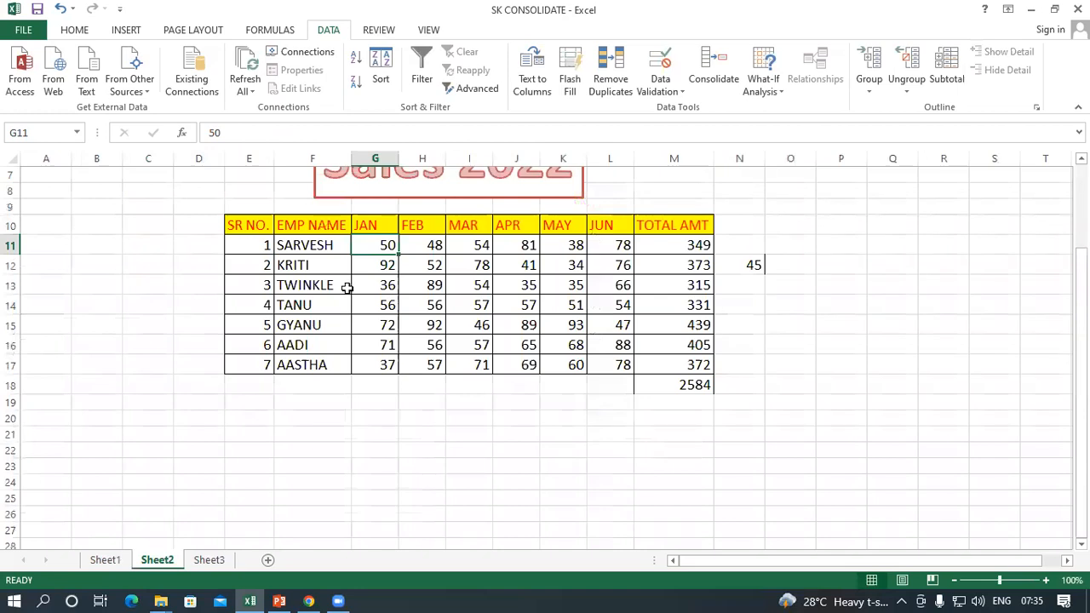
{"action": "left_click", "coordinate": [213, 562]}
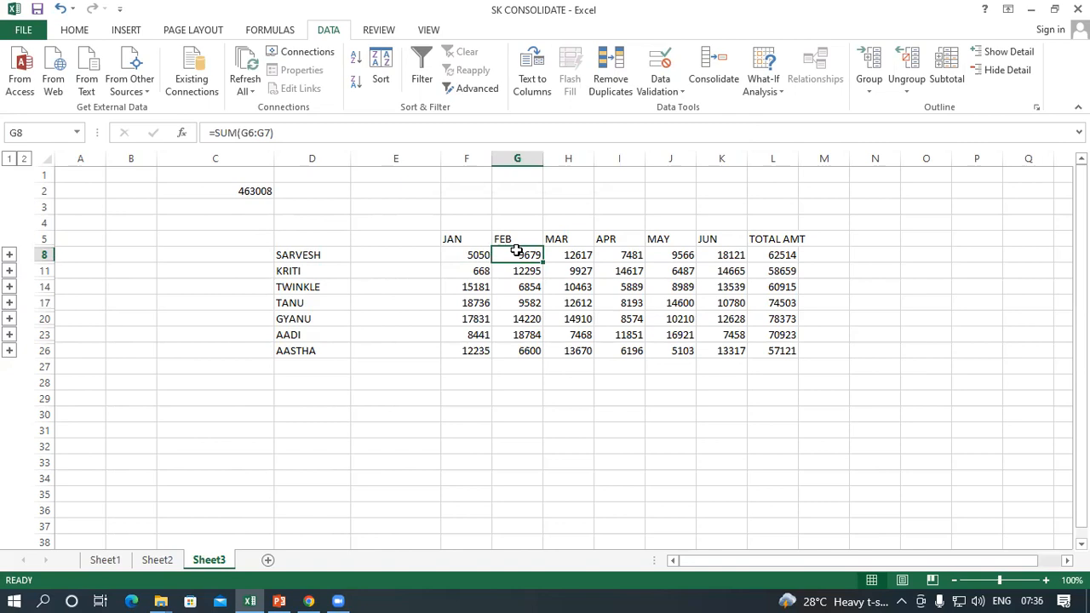
- Expand the first employee's detail rows on Sheet3 and inspect the two linked January entries and their sum
{"action": "left_click", "coordinate": [9, 257]}
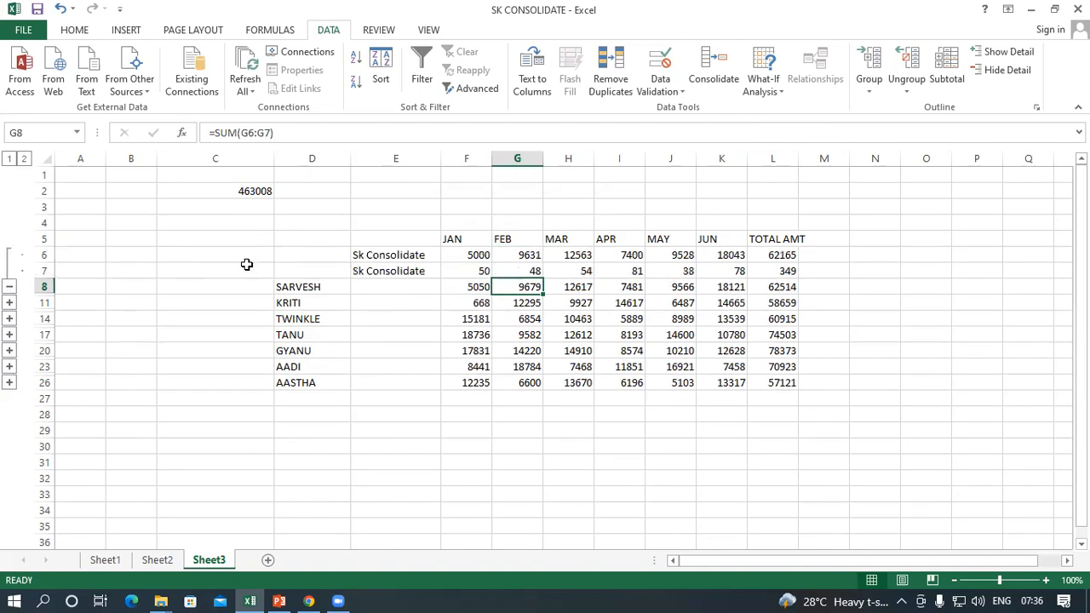
{"action": "left_click", "coordinate": [401, 255]}
{"action": "left_click", "coordinate": [475, 256]}
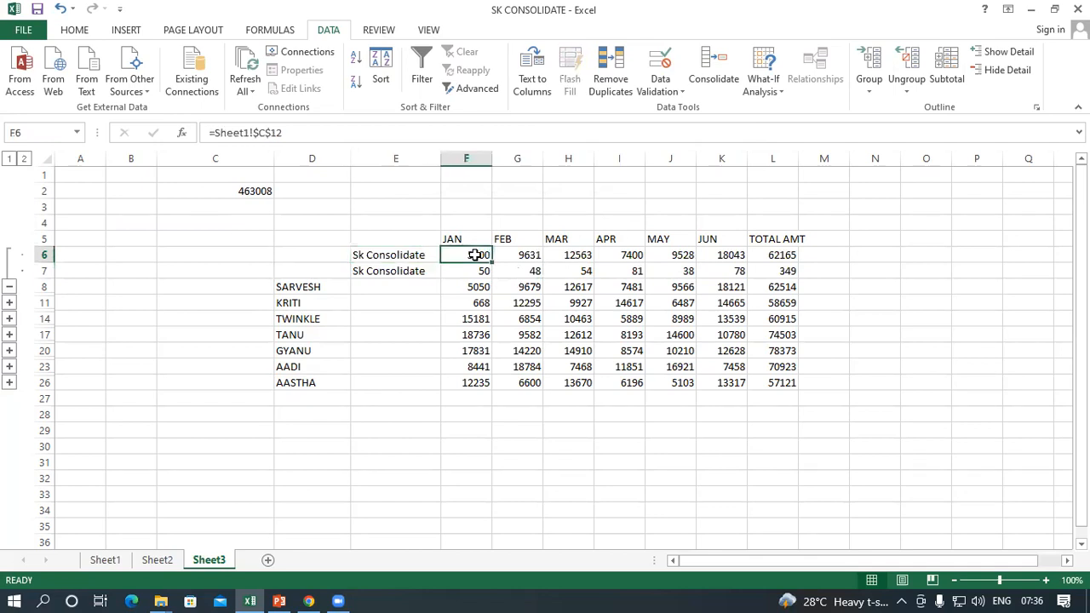
{"action": "left_click", "coordinate": [372, 273]}
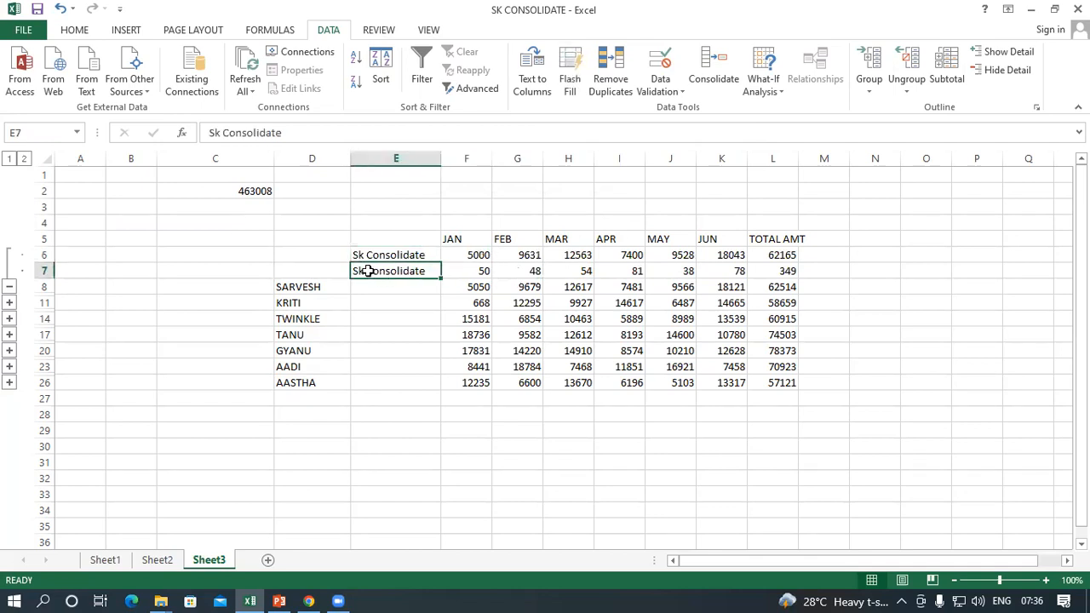
{"action": "left_click", "coordinate": [475, 275]}
{"action": "left_click", "coordinate": [304, 288]}
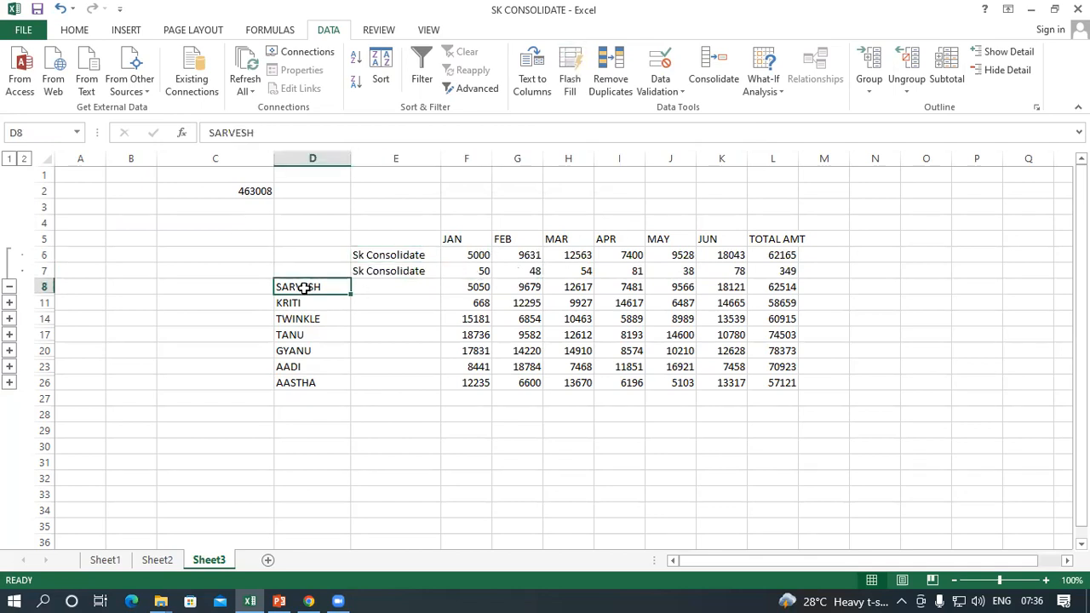
{"action": "left_click", "coordinate": [469, 288]}
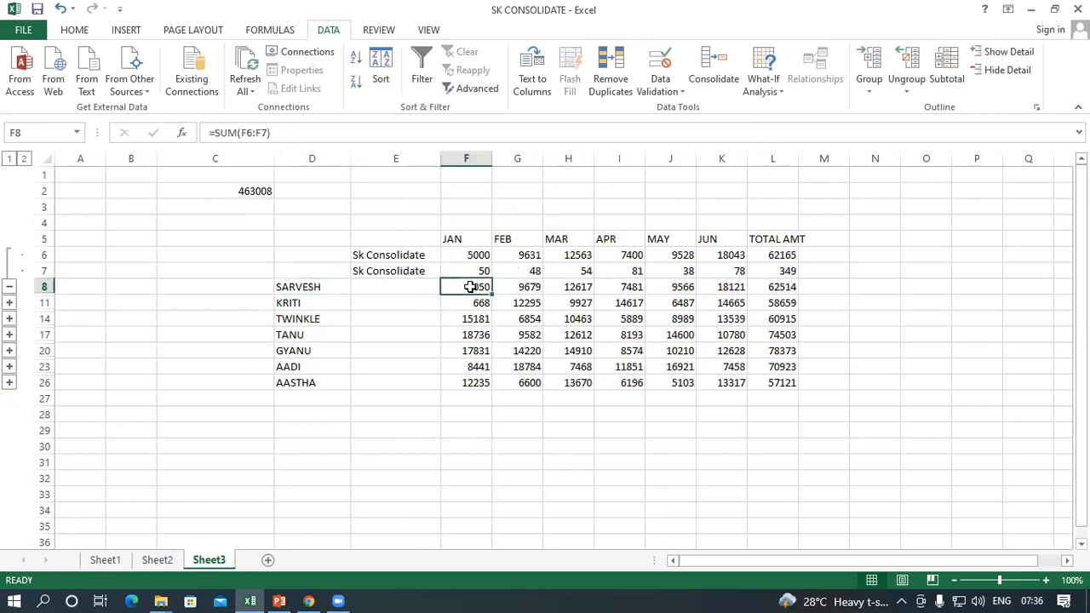
- Inspect the first employee's two linked February entries in G6 and G7 and their sum in G8
{"action": "left_click", "coordinate": [513, 237]}
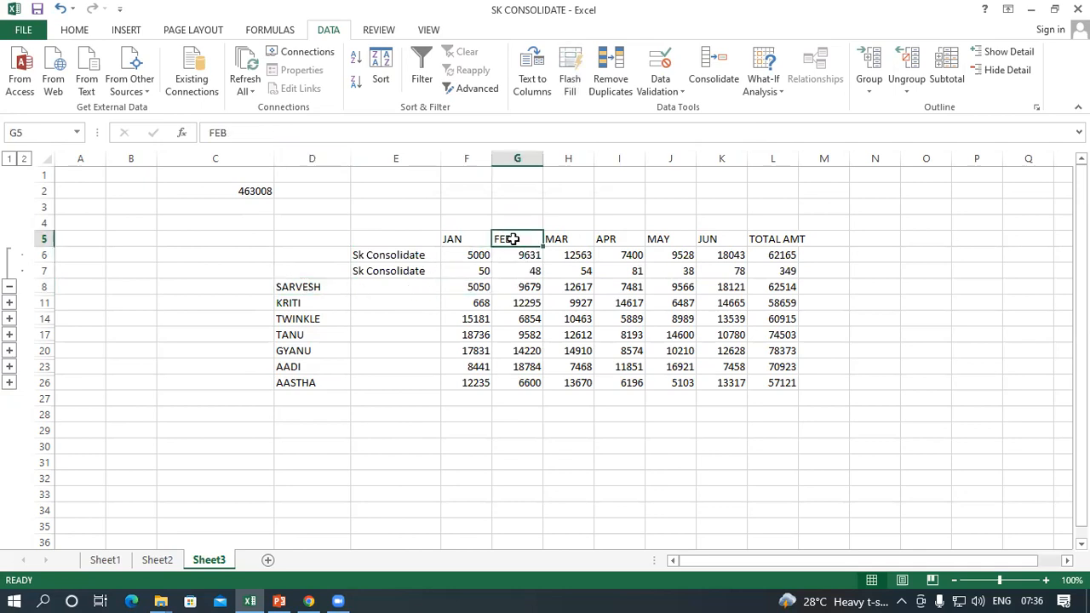
{"action": "left_click", "coordinate": [390, 257]}
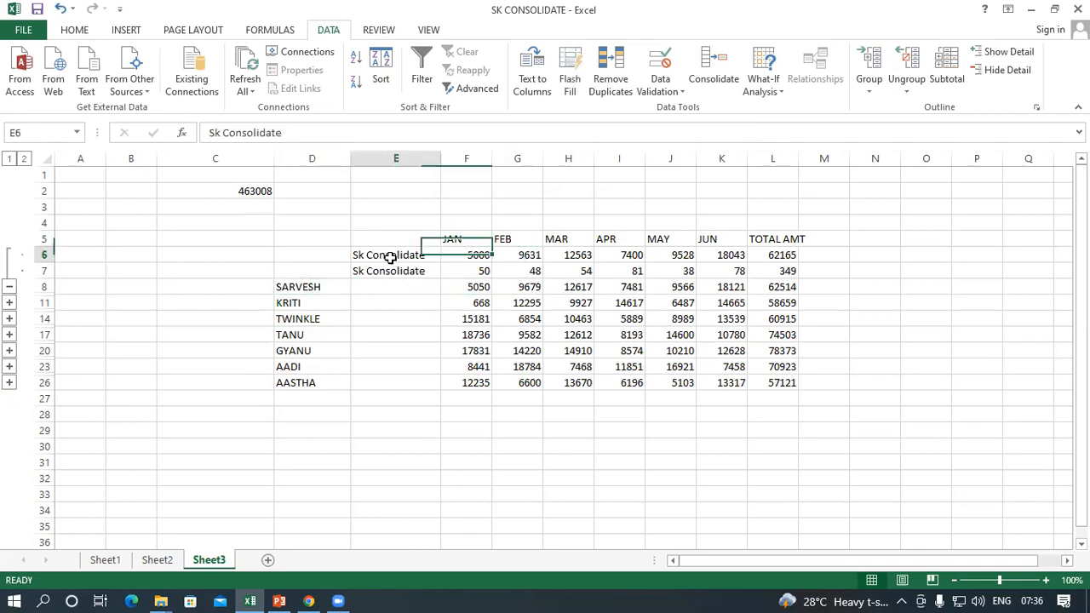
{"action": "left_click", "coordinate": [518, 256]}
{"action": "left_click", "coordinate": [367, 270]}
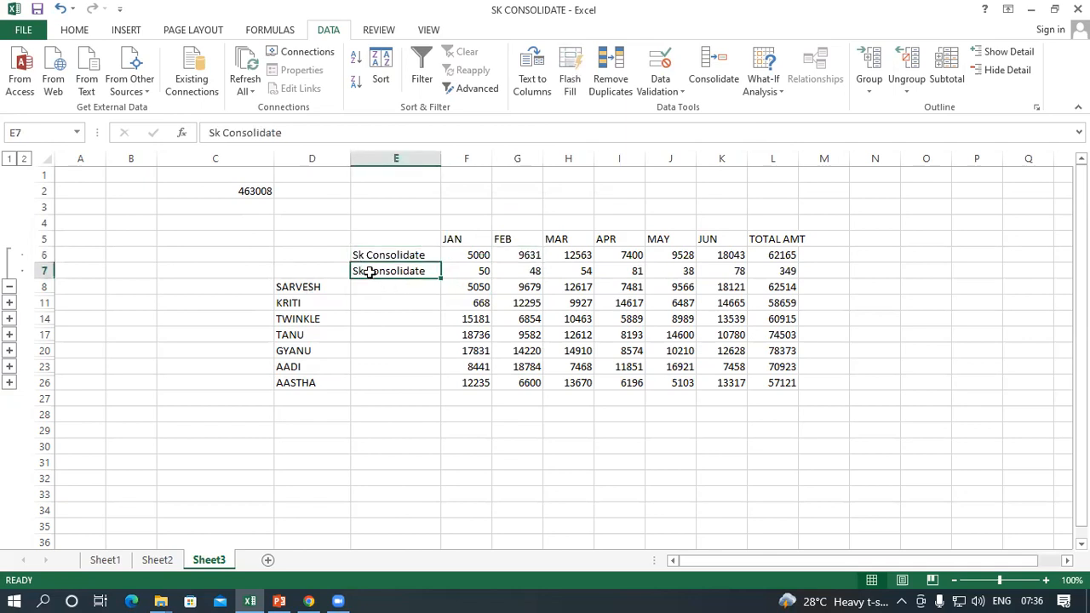
{"action": "left_click", "coordinate": [516, 271]}
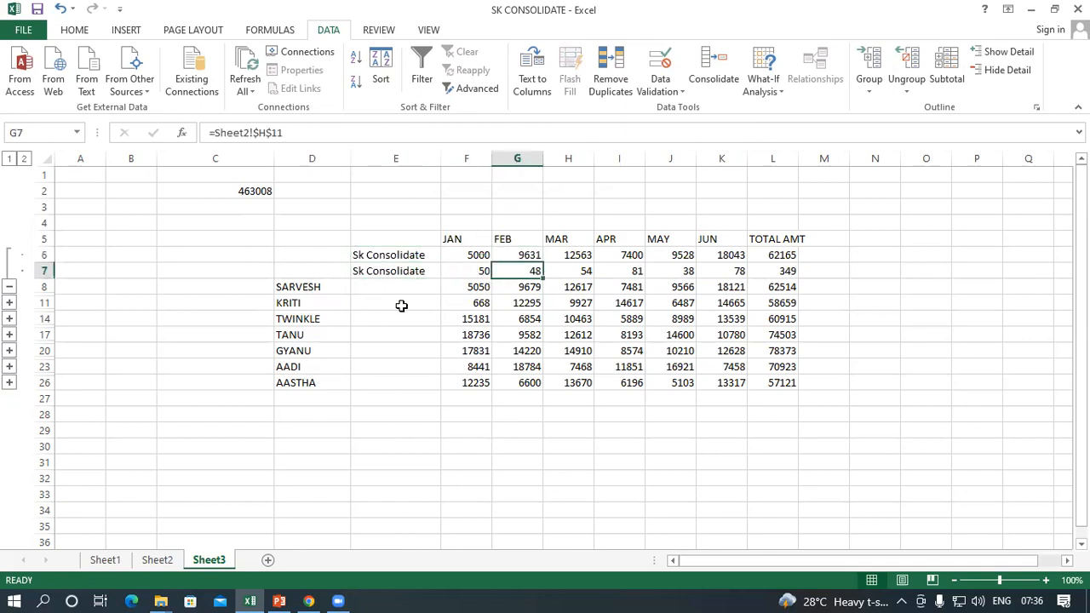
{"action": "left_click", "coordinate": [516, 286]}
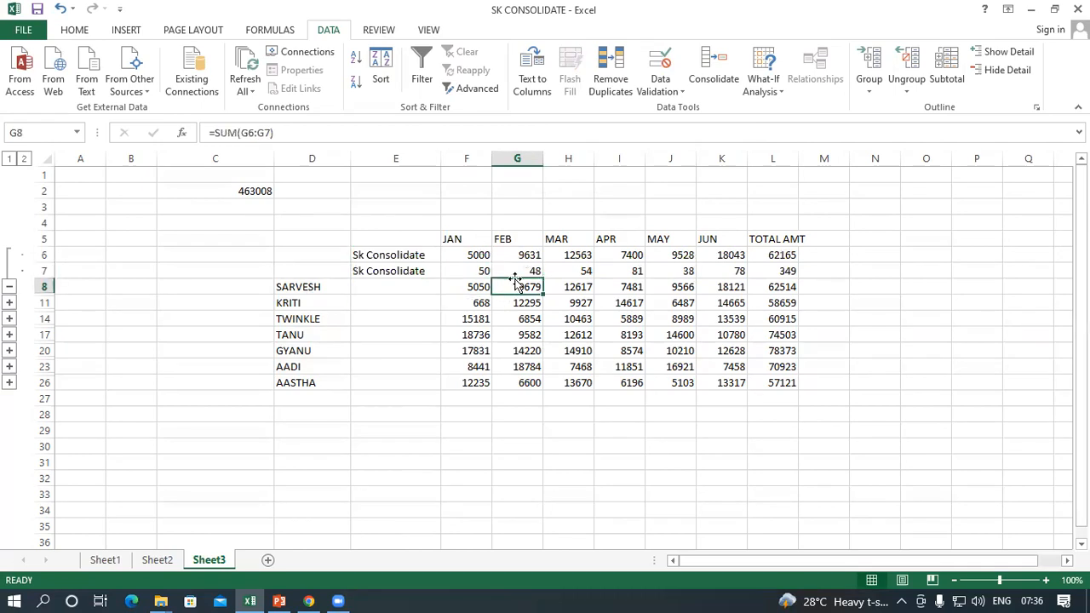
- Expand the detail rows of the remaining six employees in the consolidated table and look over the full list
{"action": "left_click", "coordinate": [9, 302]}
{"action": "left_click", "coordinate": [10, 351]}
{"action": "left_click", "coordinate": [10, 399]}
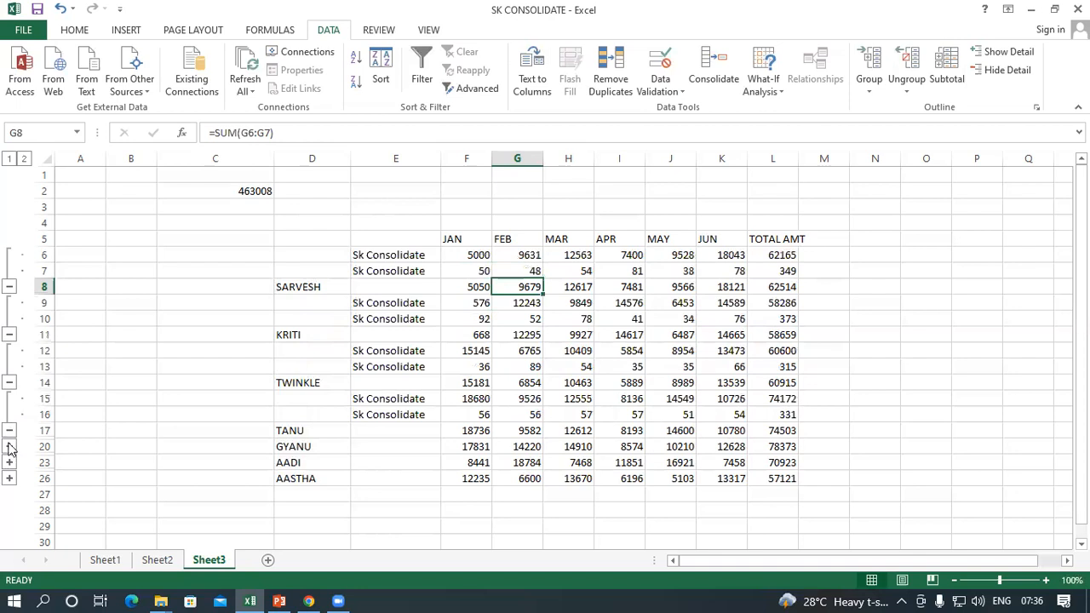
{"action": "left_click", "coordinate": [9, 446]}
{"action": "left_click", "coordinate": [9, 495]}
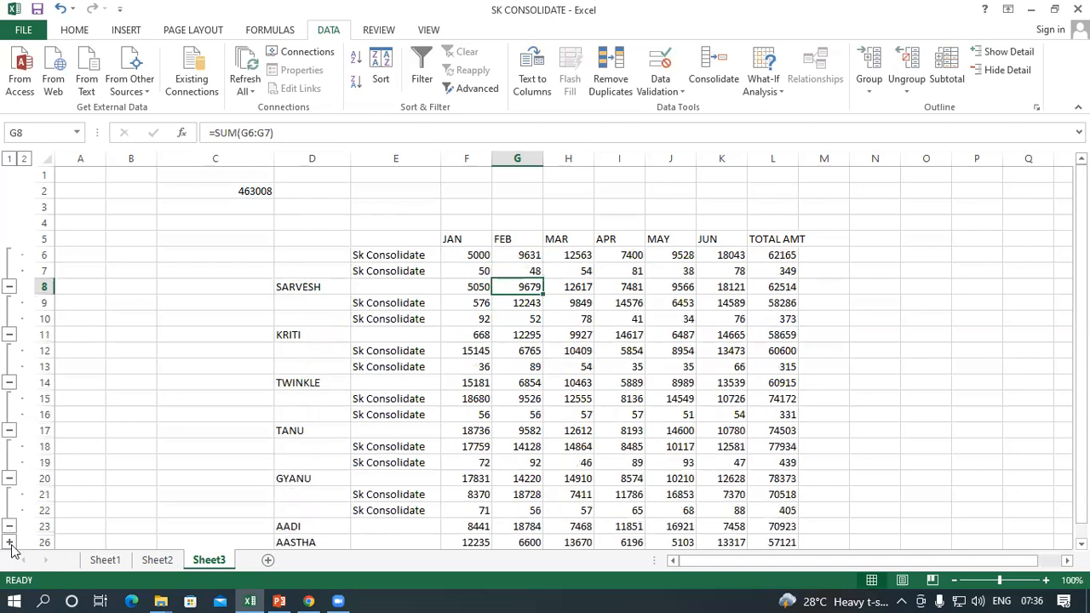
{"action": "left_click", "coordinate": [9, 543]}
{"action": "scroll", "coordinate": [12, 550], "scroll_direction": "down", "scroll_amount": 1}
{"action": "scroll", "coordinate": [654, 292], "scroll_direction": "down", "scroll_amount": 1}
{"action": "scroll", "coordinate": [675, 292], "scroll_direction": "up", "scroll_amount": 1}
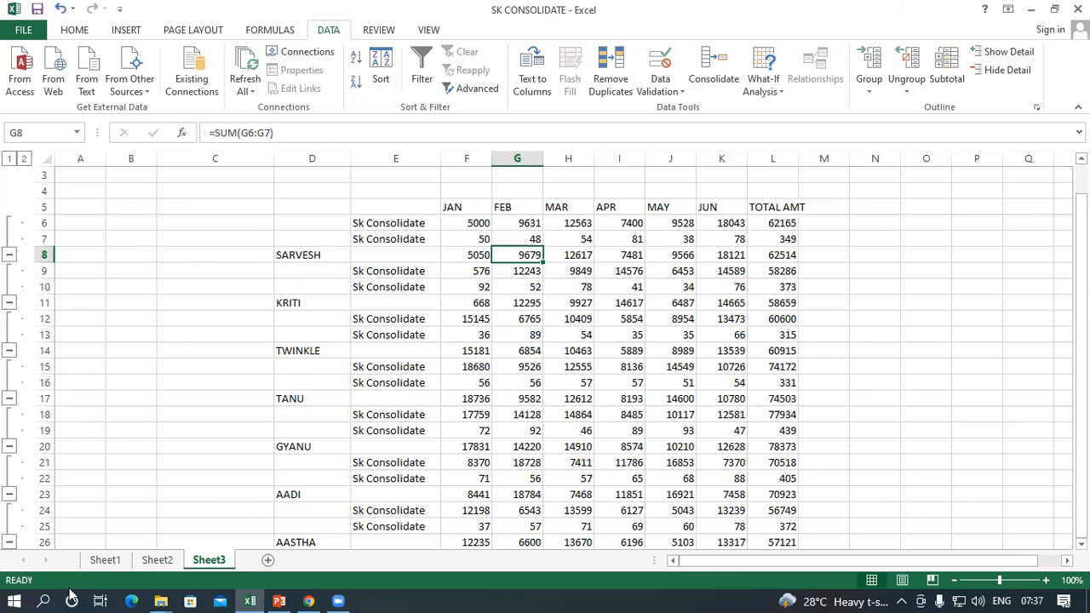
- Review the source tables on Sheet1 and Sheet2 against the expanded consolidated table on Sheet3
{"action": "left_click", "coordinate": [105, 560]}
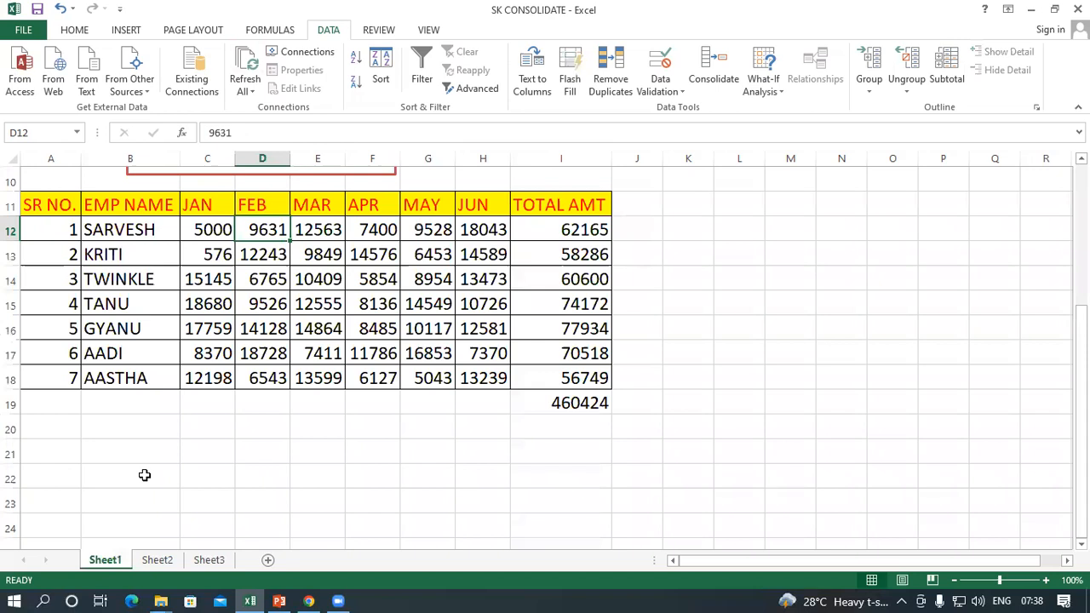
{"action": "left_click", "coordinate": [156, 560]}
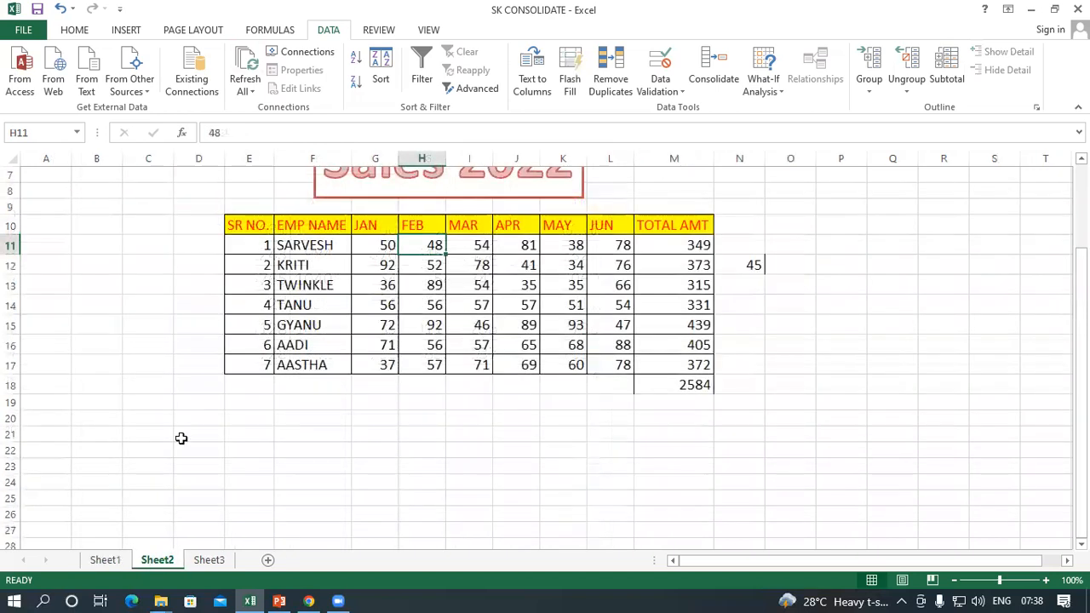
{"action": "left_click", "coordinate": [208, 560]}
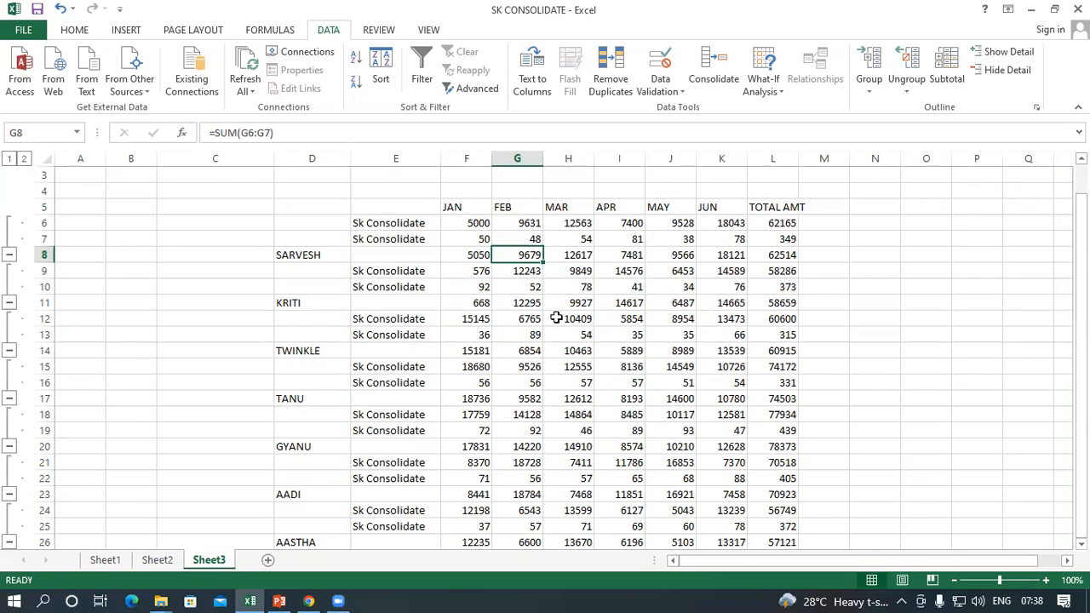
{"action": "left_click", "coordinate": [105, 559]}
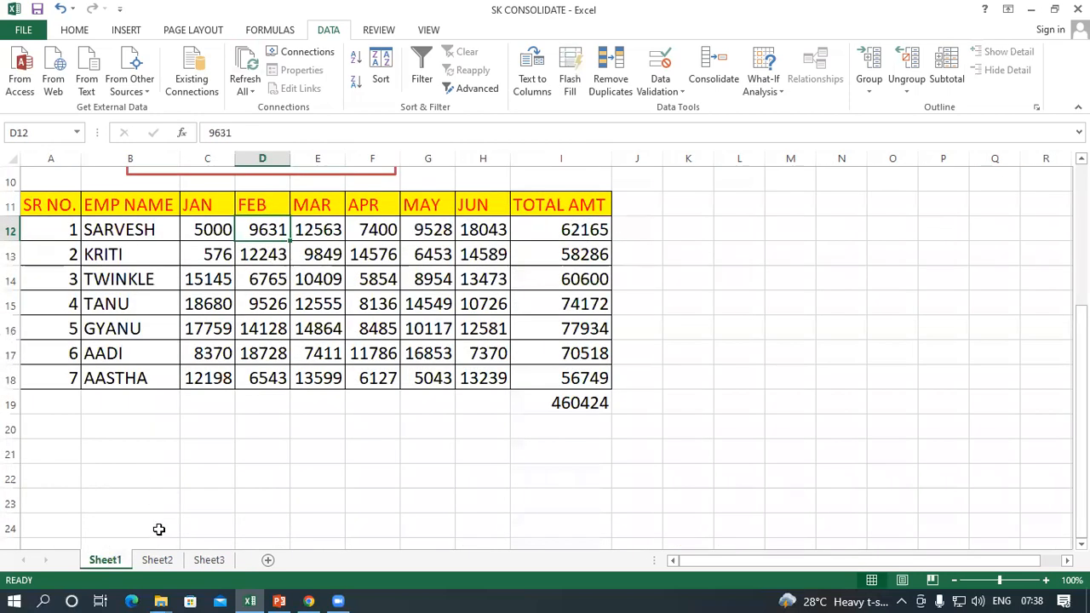
{"action": "left_click", "coordinate": [156, 562]}
{"action": "left_click", "coordinate": [208, 559]}
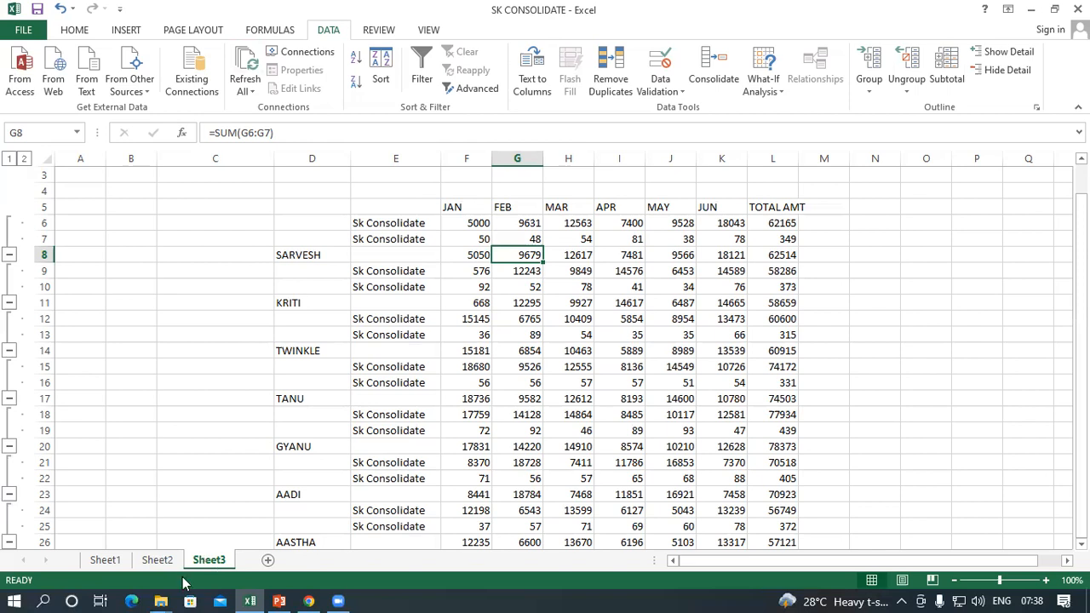
- Set the first employee's January sales in Sheet1 cell C12 to 6000 and check the linked total in Sheet3 cell F8
{"action": "left_click", "coordinate": [120, 560]}
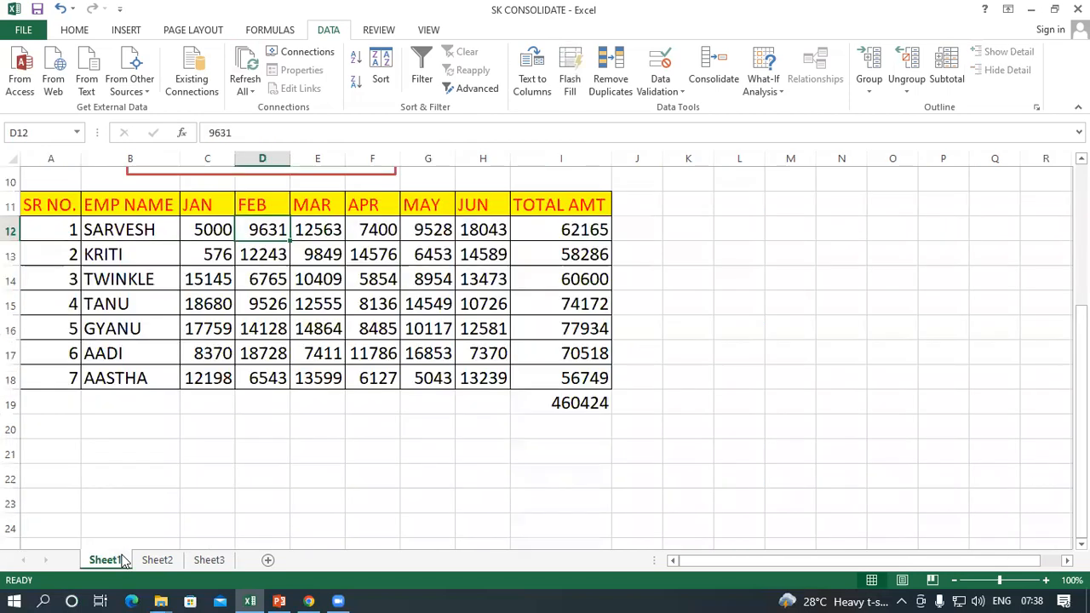
{"action": "left_click", "coordinate": [195, 229]}
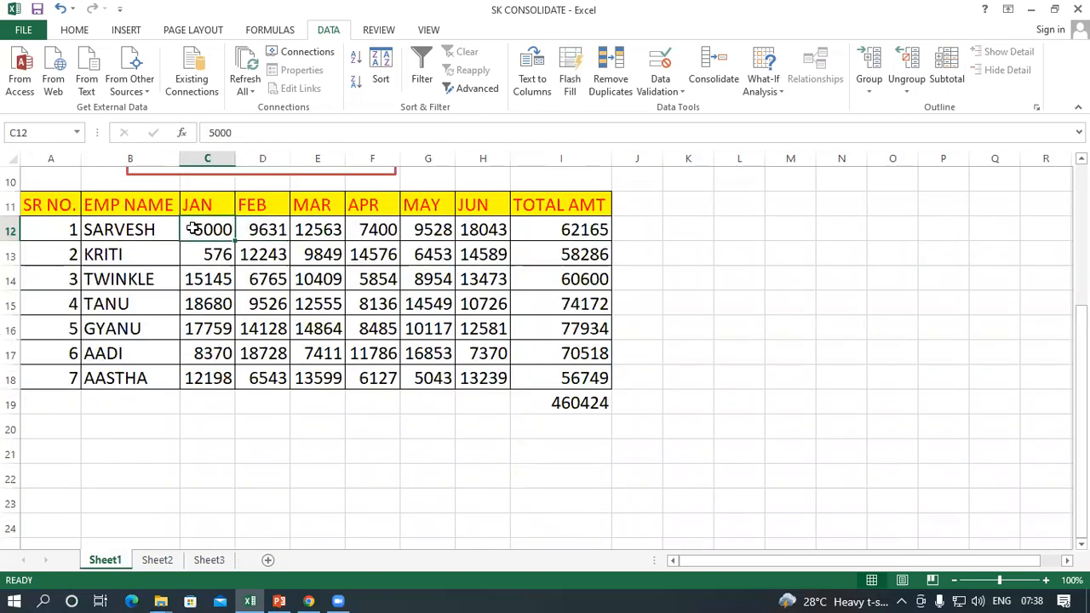
{"action": "type", "text": "6000"}
{"action": "key", "text": "Return"}
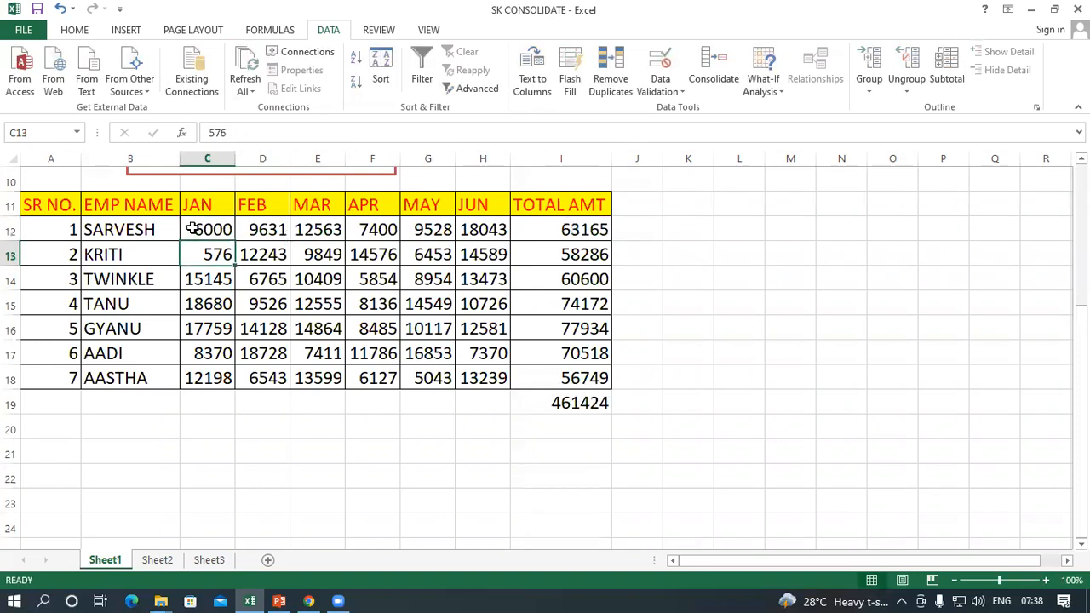
{"action": "left_click", "coordinate": [209, 559]}
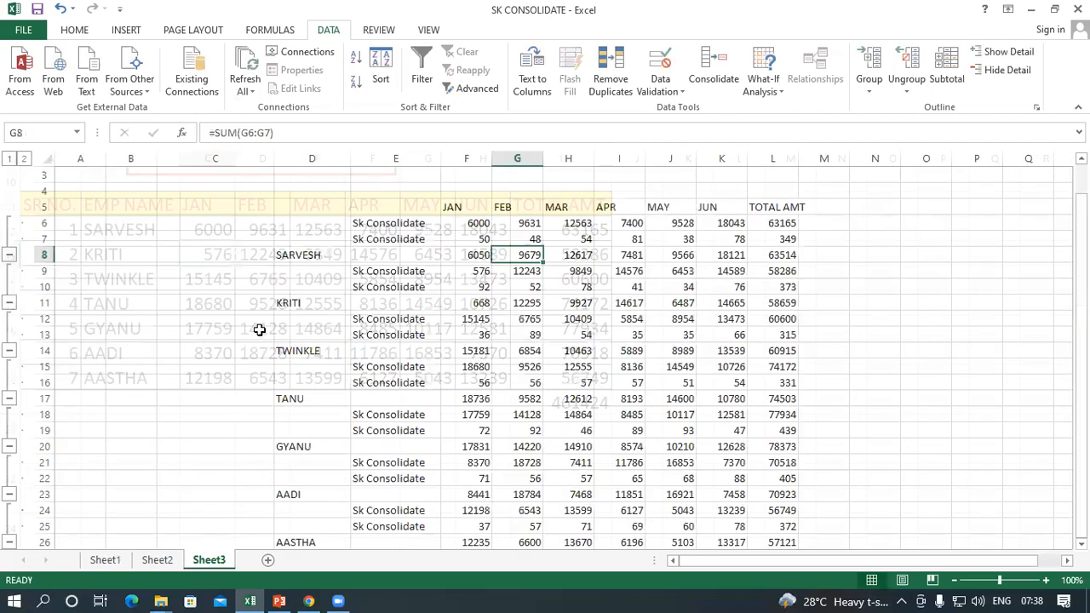
{"action": "left_click", "coordinate": [458, 255]}
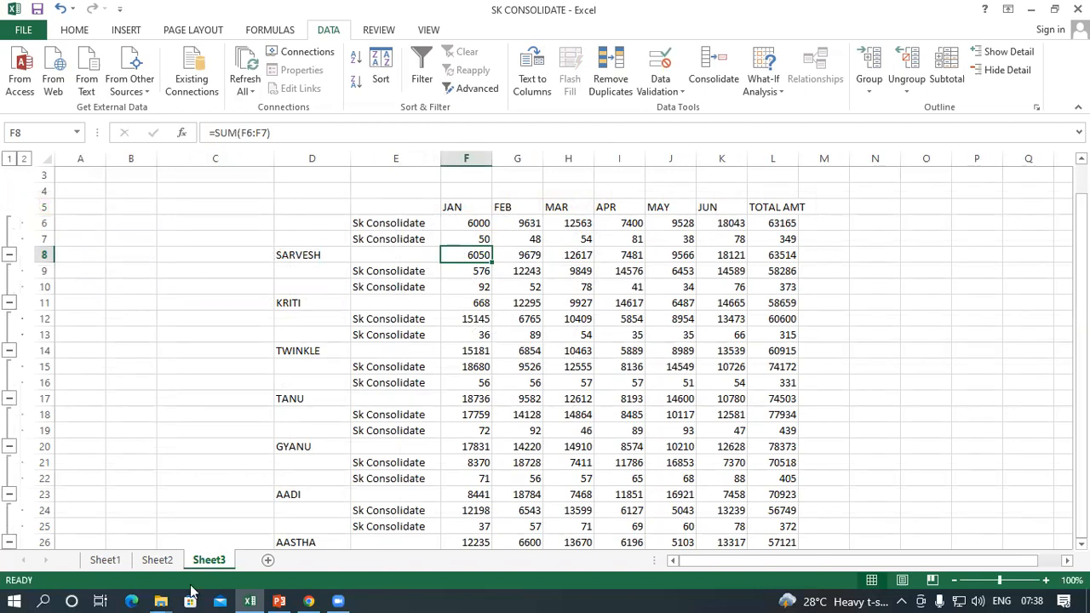
- Set the first employee's February sales in Sheet2 cell H11 to 5000 and check the linked figures on Sheet3
{"action": "left_click", "coordinate": [161, 563]}
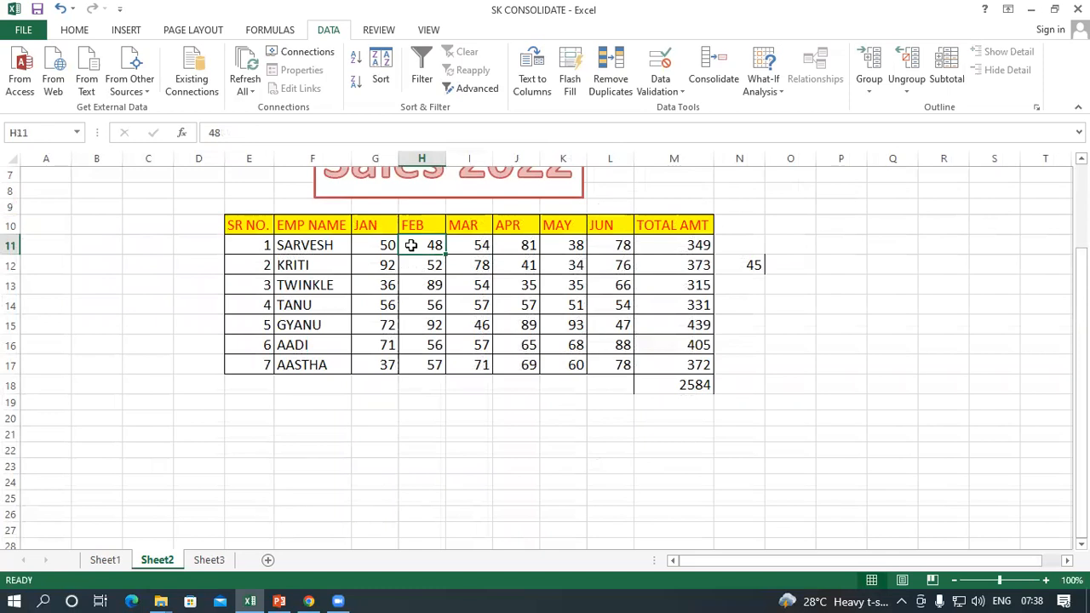
{"action": "type", "text": "5000"}
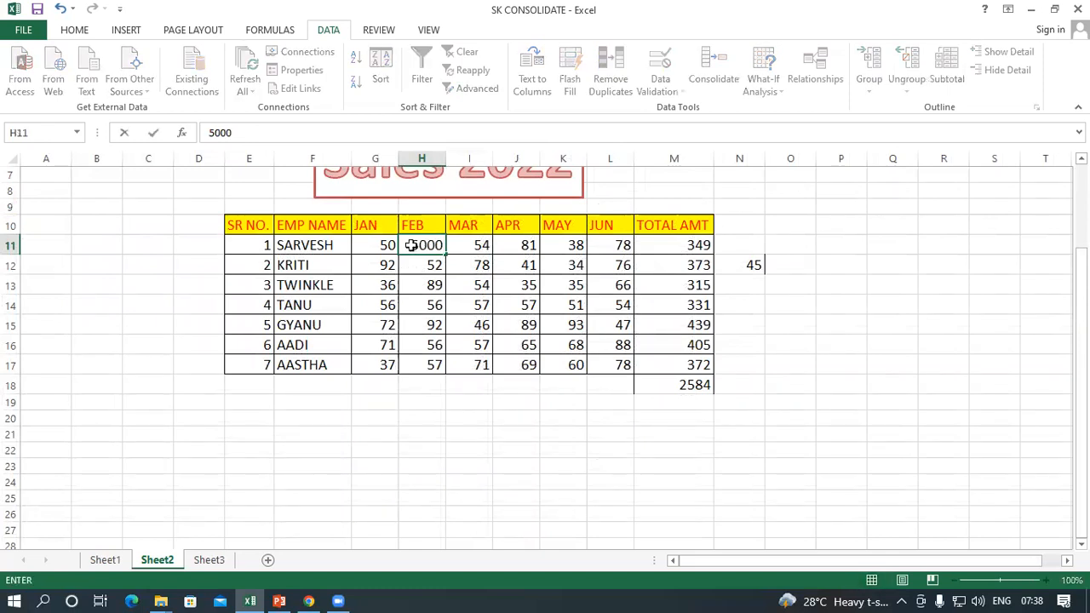
{"action": "key", "text": "Return"}
{"action": "left_click", "coordinate": [209, 559]}
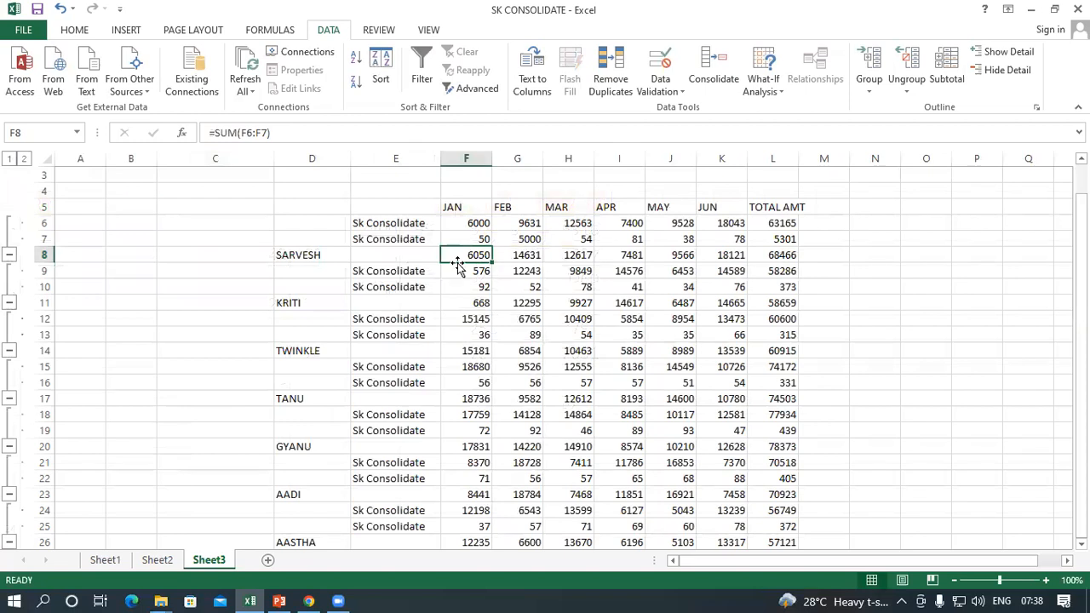
- Set the first employee's January sales in Sheet2 cell G11 to 100 and check the combined total in Sheet3 cell C2
{"action": "left_click", "coordinate": [527, 256]}
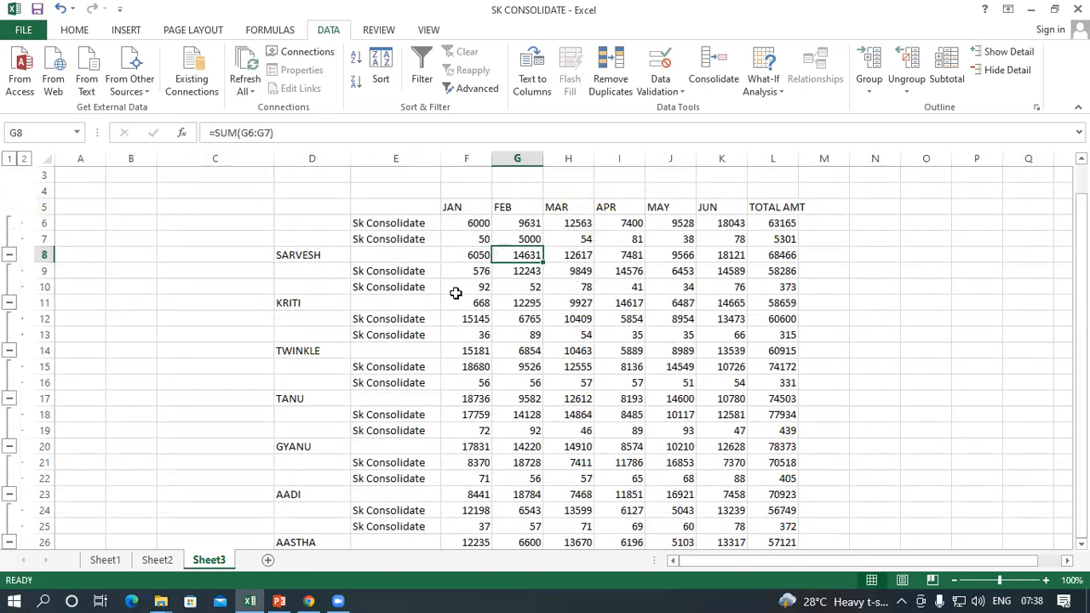
{"action": "scroll", "coordinate": [345, 263], "scroll_direction": "up", "scroll_amount": 1}
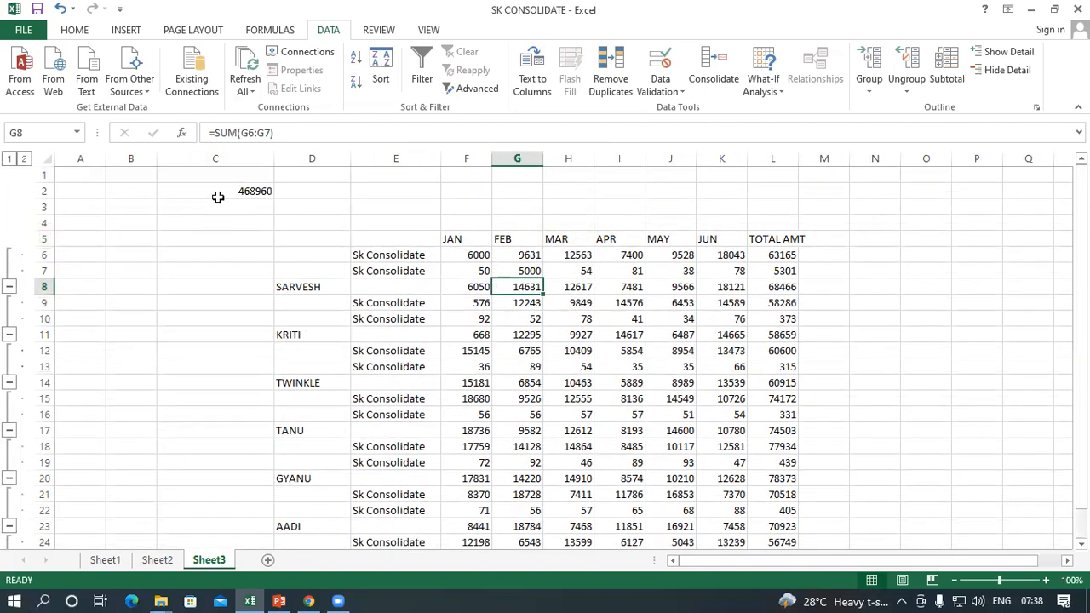
{"action": "left_click", "coordinate": [226, 193]}
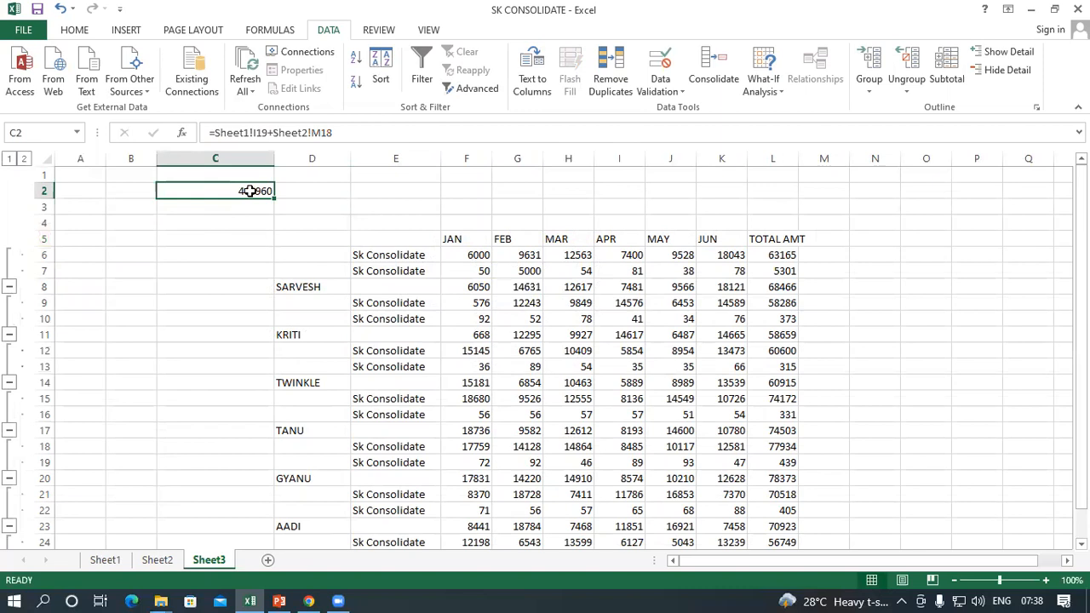
{"action": "left_click", "coordinate": [157, 559]}
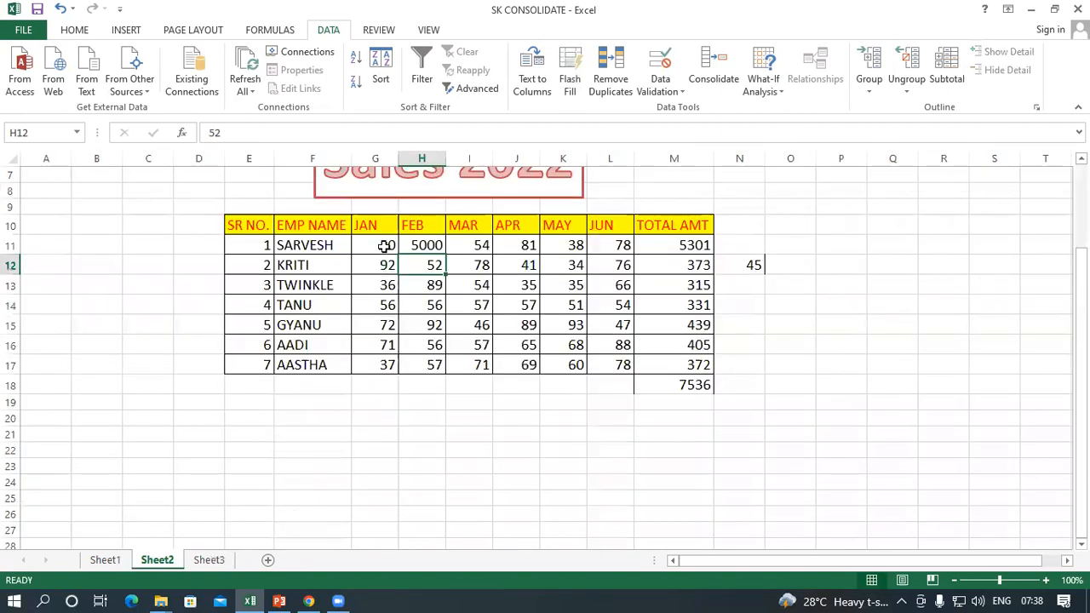
{"action": "left_click", "coordinate": [386, 246]}
{"action": "type", "text": "100"}
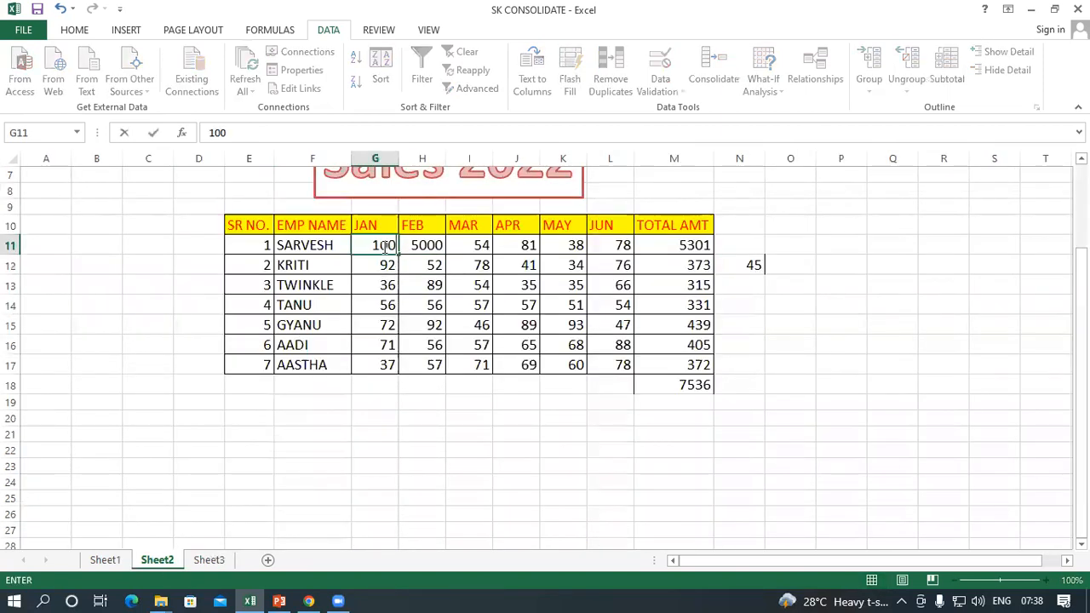
{"action": "key", "text": "Return"}
{"action": "left_click", "coordinate": [208, 560]}
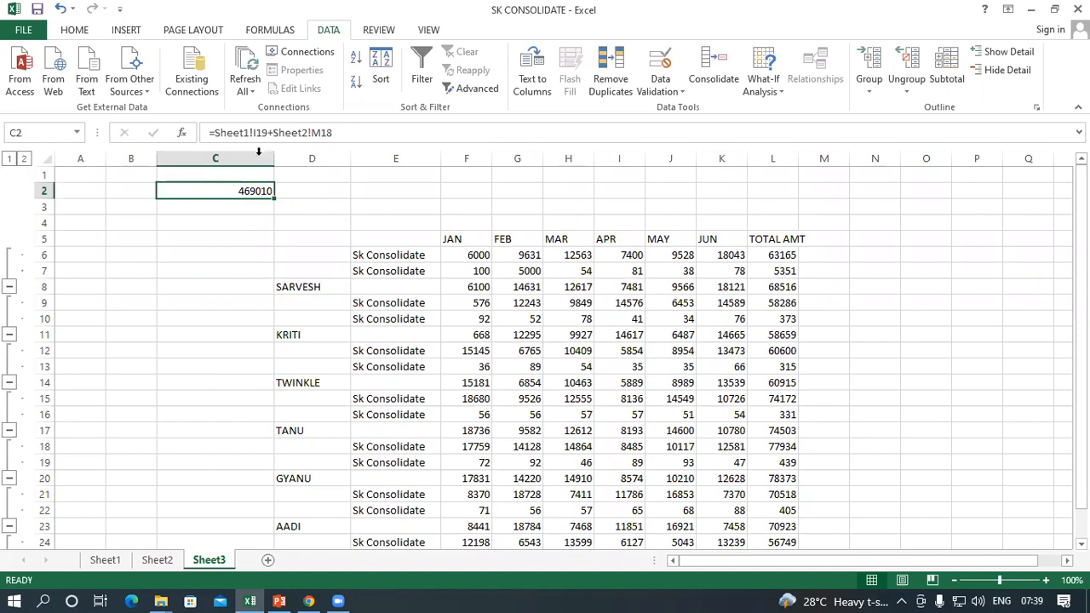
- Delete Sheet3 with its consolidated table and add a new blank worksheet after Sheet2
{"action": "right_click", "coordinate": [208, 562]}
{"action": "left_click", "coordinate": [247, 395]}
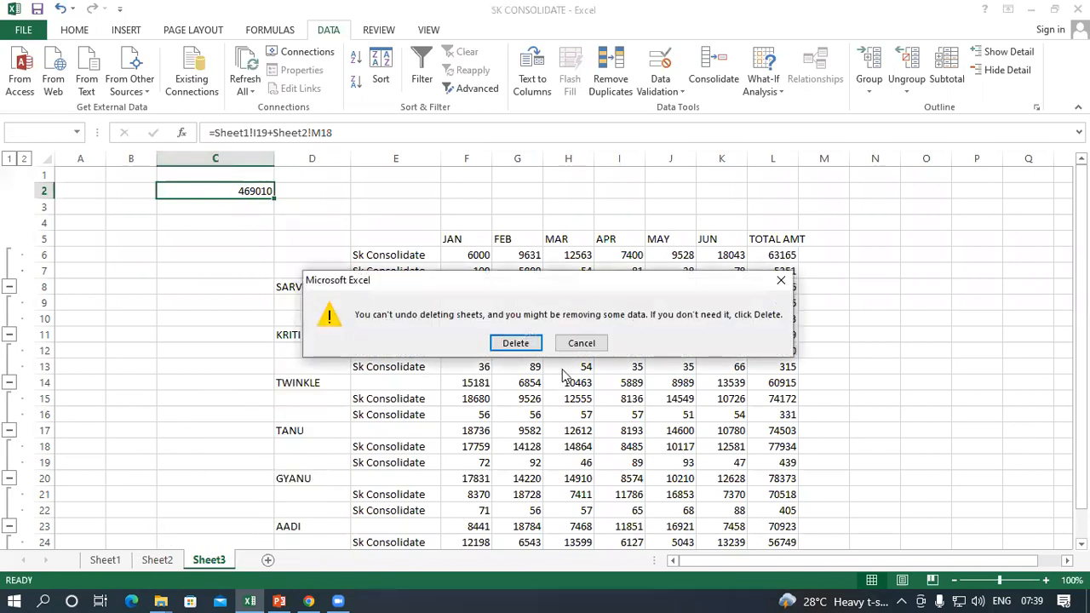
{"action": "left_click", "coordinate": [514, 343]}
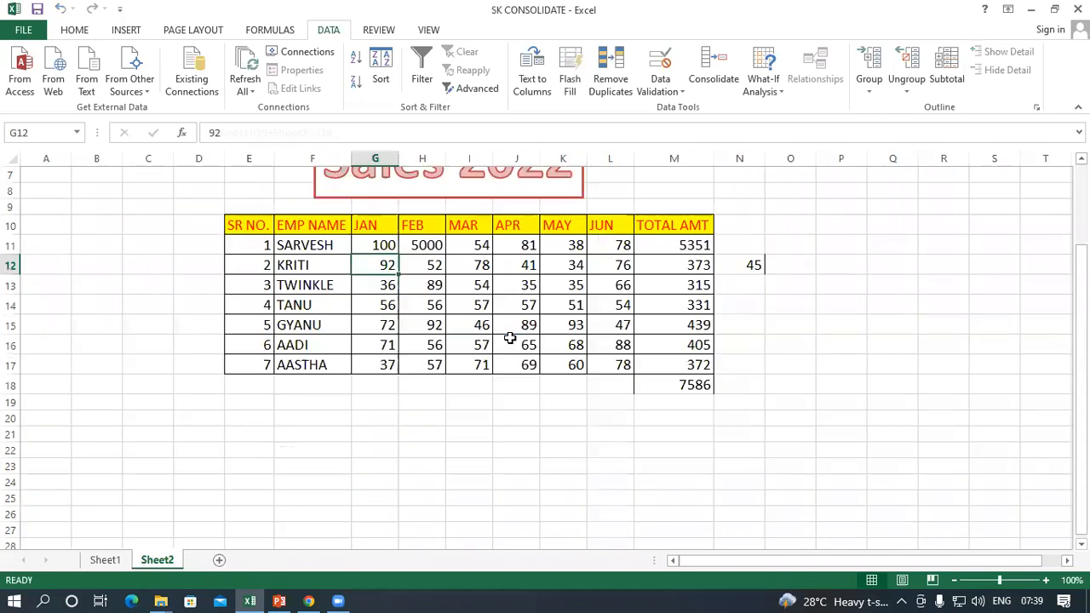
{"action": "left_click", "coordinate": [103, 561]}
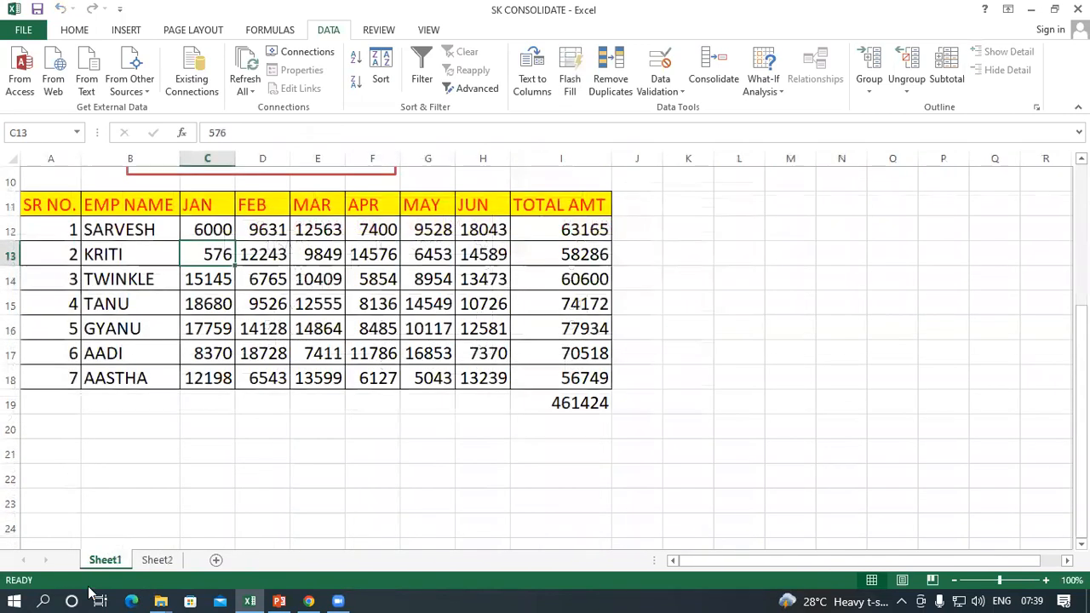
{"action": "left_click", "coordinate": [155, 562]}
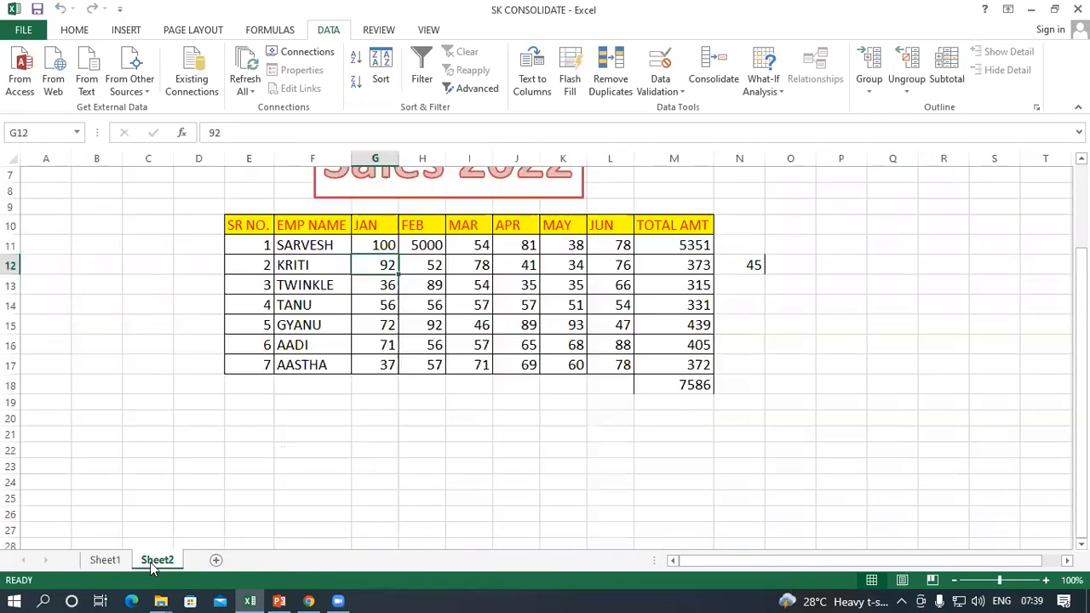
{"action": "left_click", "coordinate": [215, 562]}
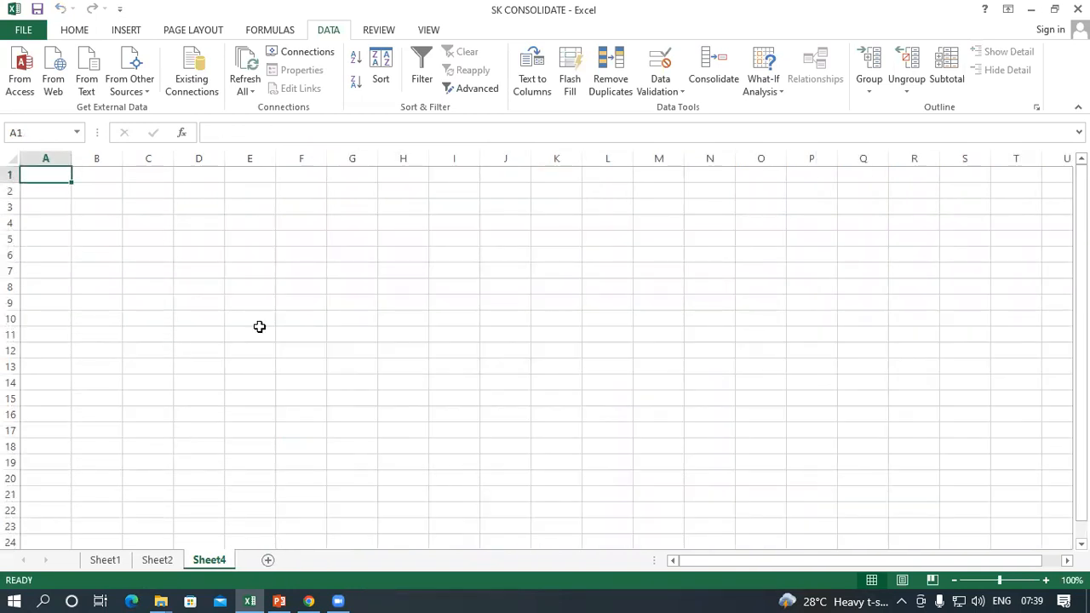
- Link cell B2 of the new sheet to the 2021 grand total in Sheet1 cell I19
{"action": "left_click", "coordinate": [104, 191]}
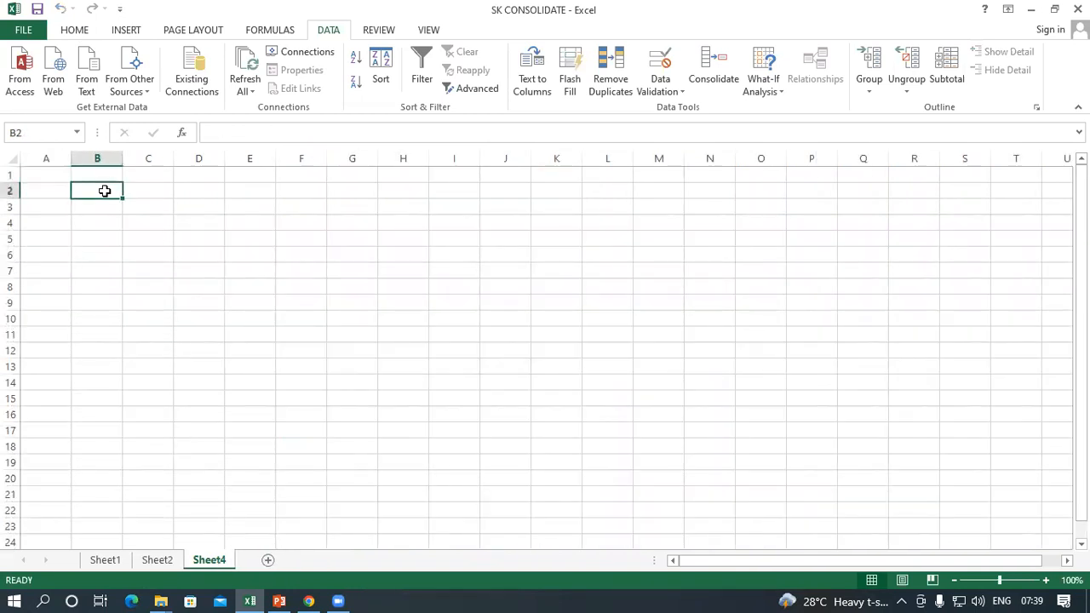
{"action": "type", "text": "="}
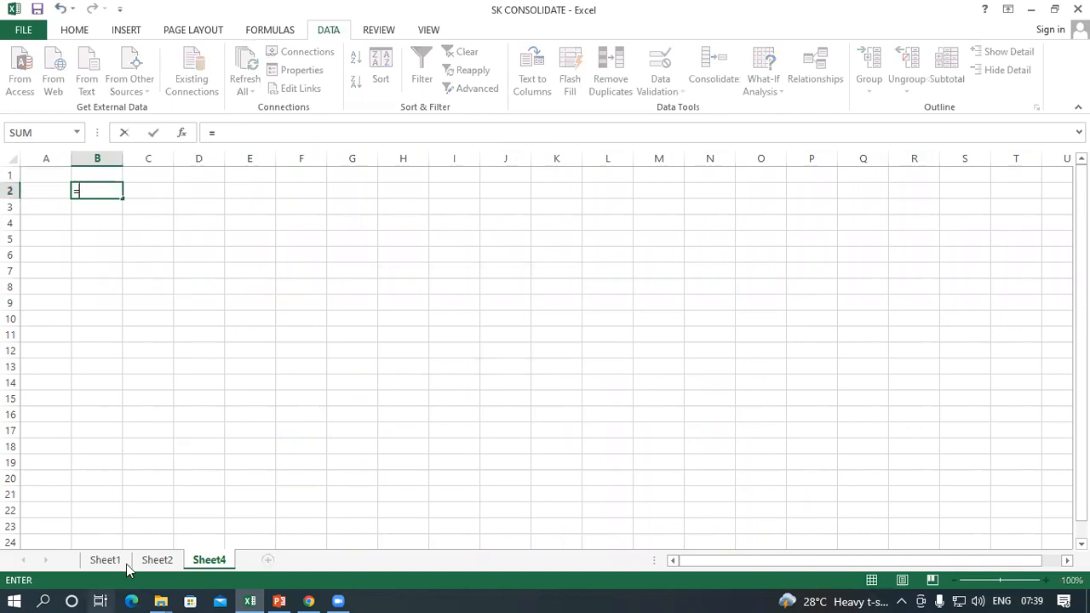
{"action": "left_click", "coordinate": [105, 560]}
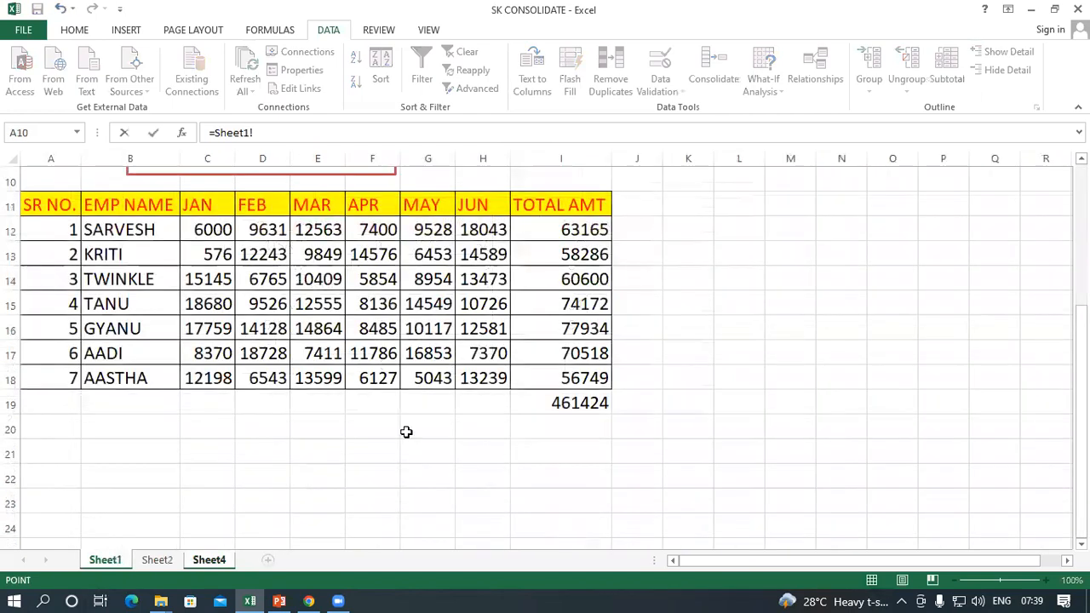
{"action": "left_click", "coordinate": [555, 403]}
{"action": "key", "text": "Return"}
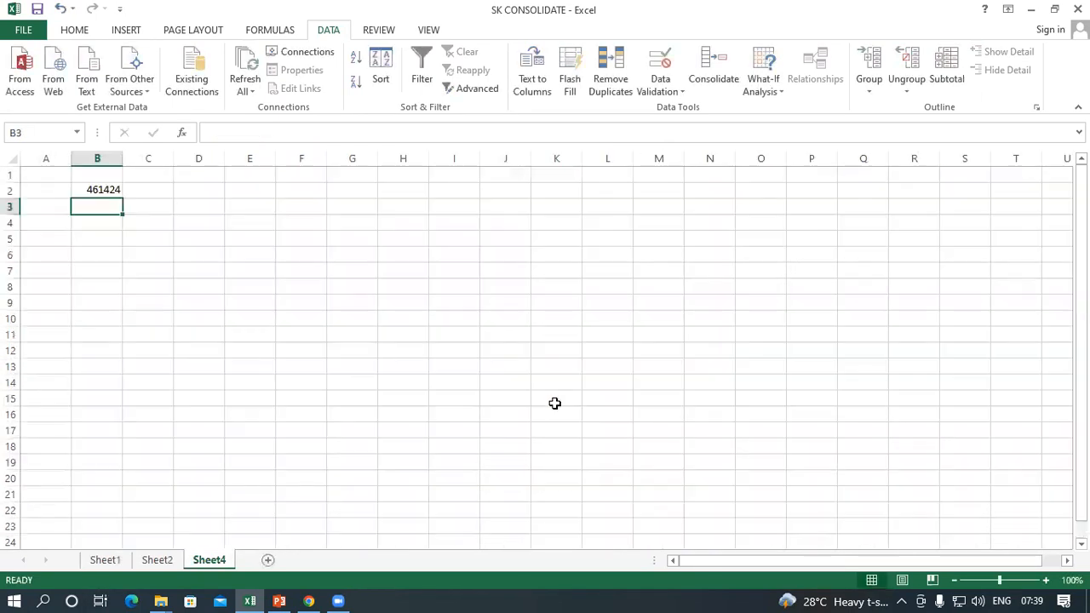
- Extend the formula in B2 to =Sheet1!I19+Sheet2!M18 so that it adds the 2022 grand total
{"action": "double_click", "coordinate": [97, 191]}
{"action": "left_click", "coordinate": [134, 190]}
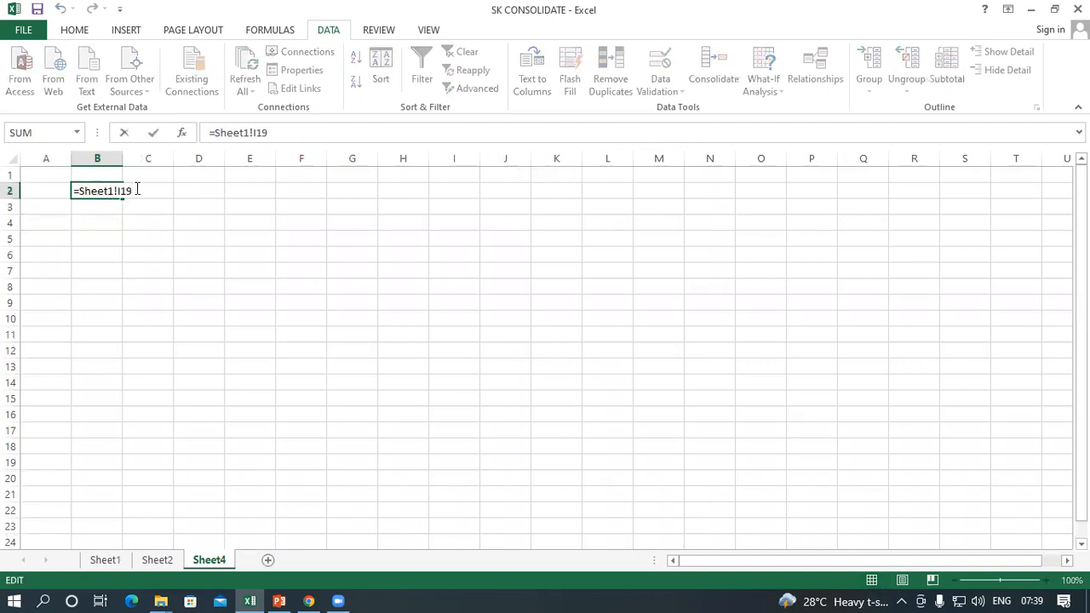
{"action": "type", "text": "+"}
{"action": "left_click", "coordinate": [157, 560]}
{"action": "left_click", "coordinate": [657, 382]}
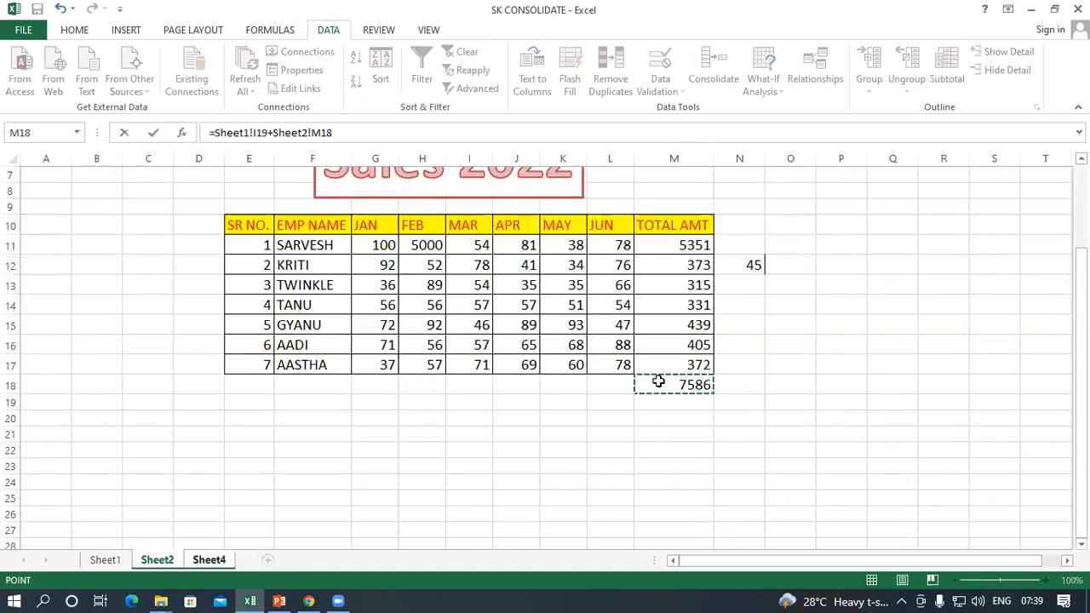
{"action": "key", "text": "Return"}
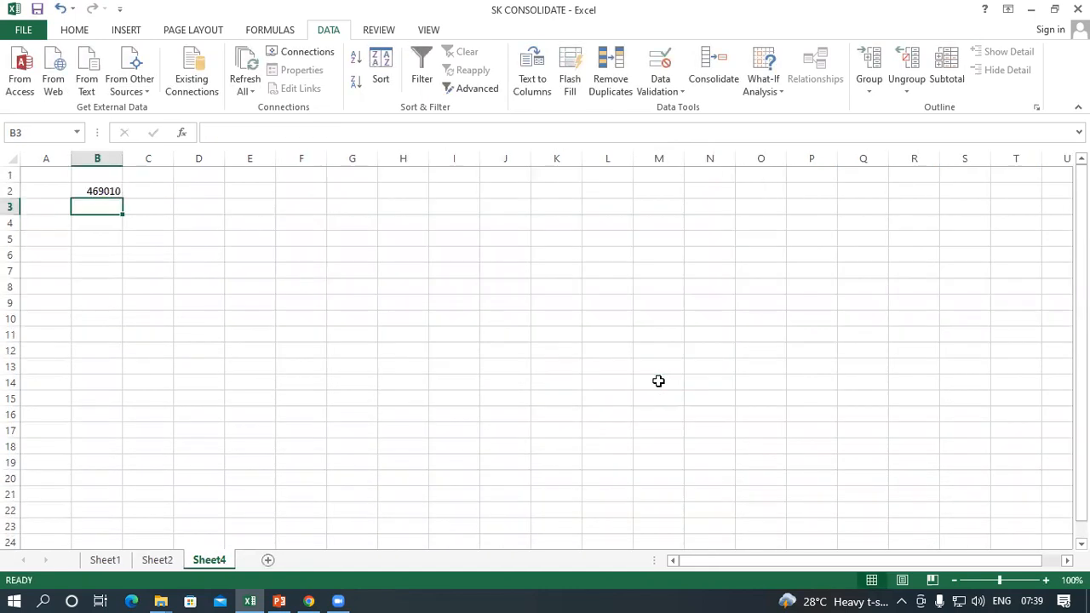
{"action": "left_click", "coordinate": [102, 192]}
- Start a Consolidate at cell D5 of Sheet4 with Sum as the function
{"action": "left_click", "coordinate": [234, 242]}
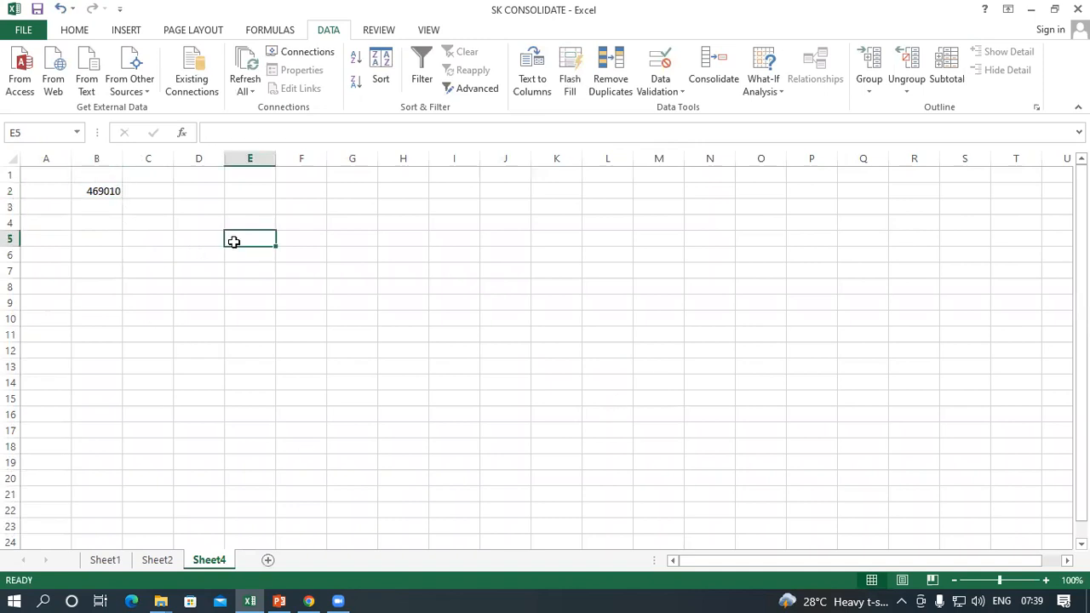
{"action": "left_click", "coordinate": [200, 237]}
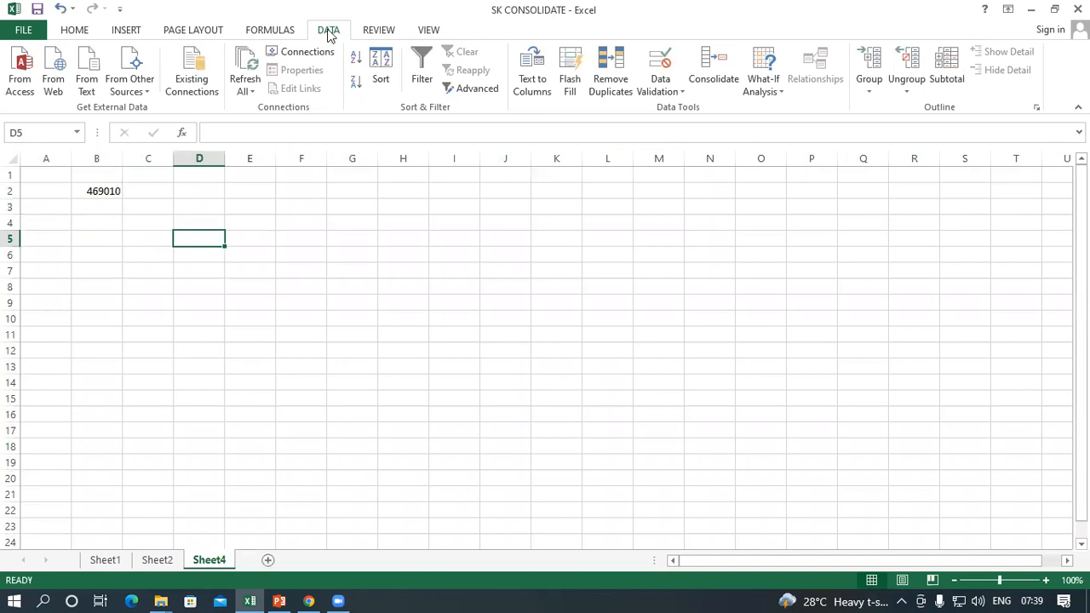
{"action": "left_click", "coordinate": [712, 68]}
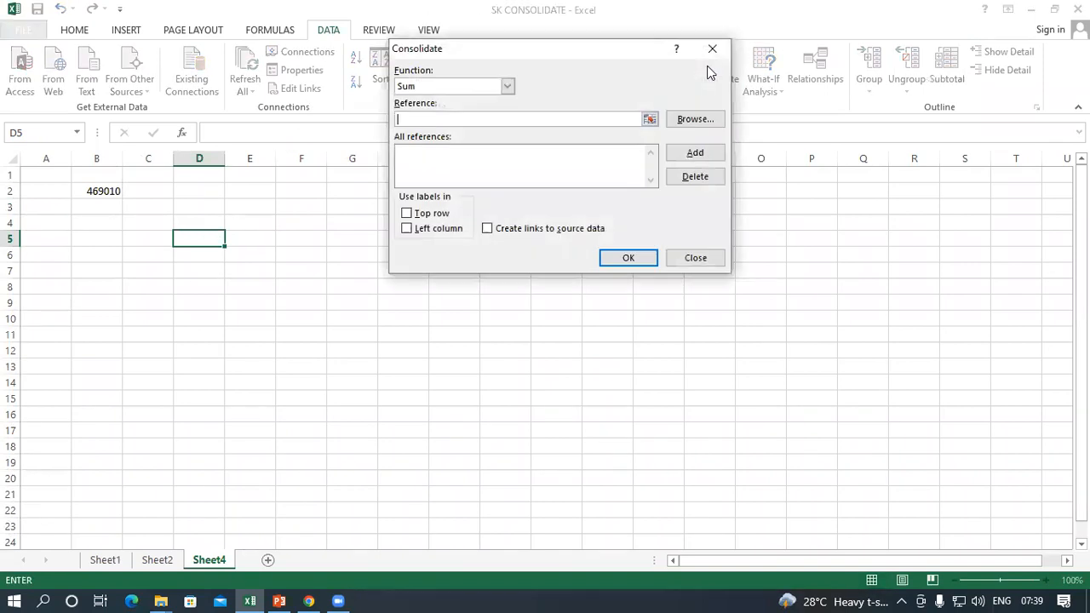
{"action": "left_click", "coordinate": [409, 86]}
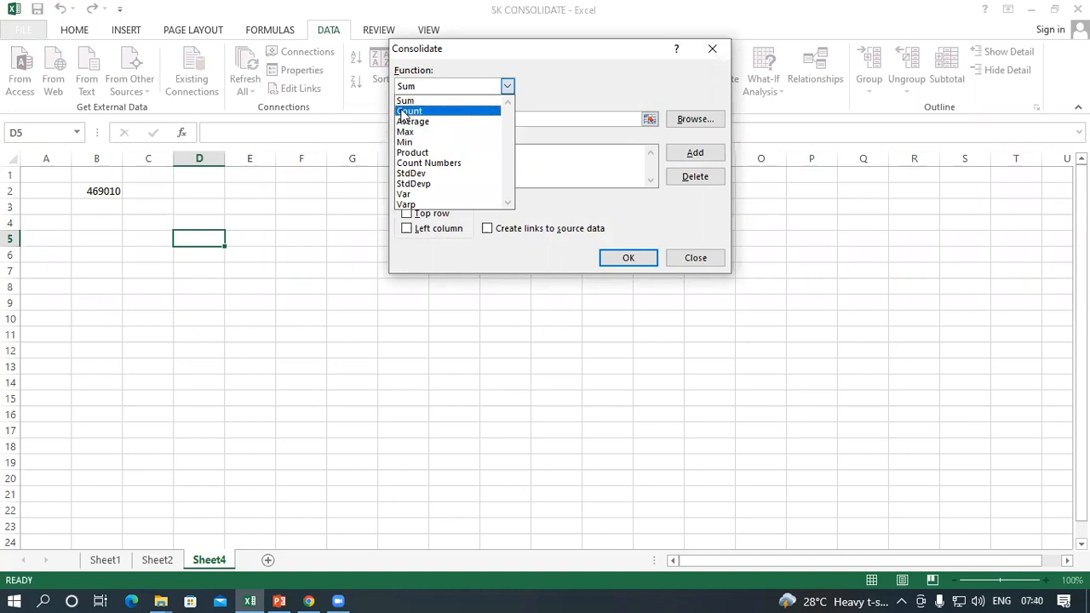
{"action": "left_click", "coordinate": [406, 102]}
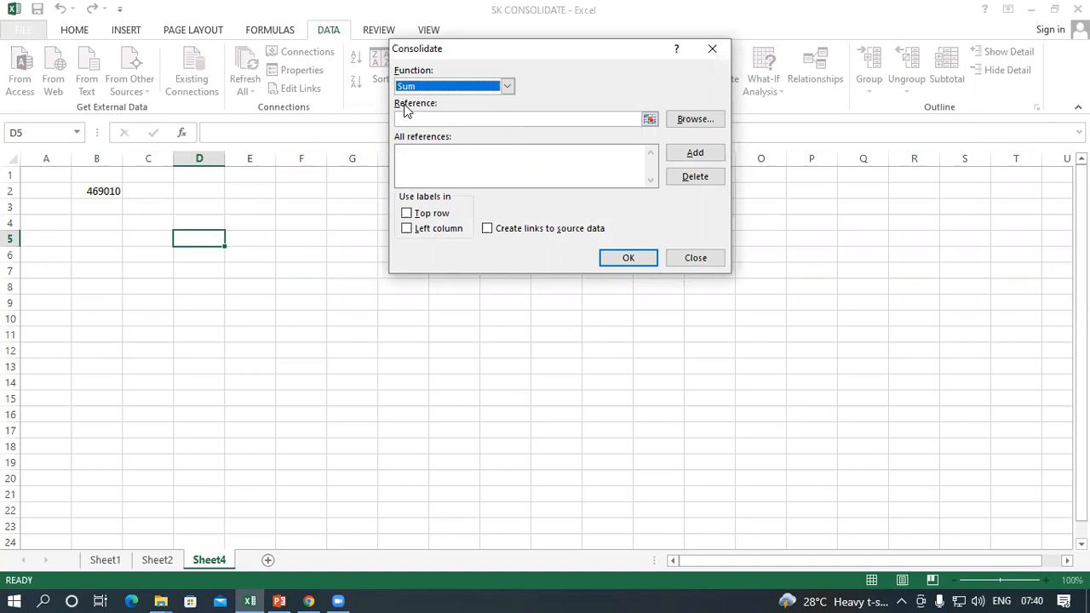
- Add the 2021 table range Sheet1!$B$11:$I$18, including headers and employee names, to the consolidation references
{"action": "left_click", "coordinate": [416, 120]}
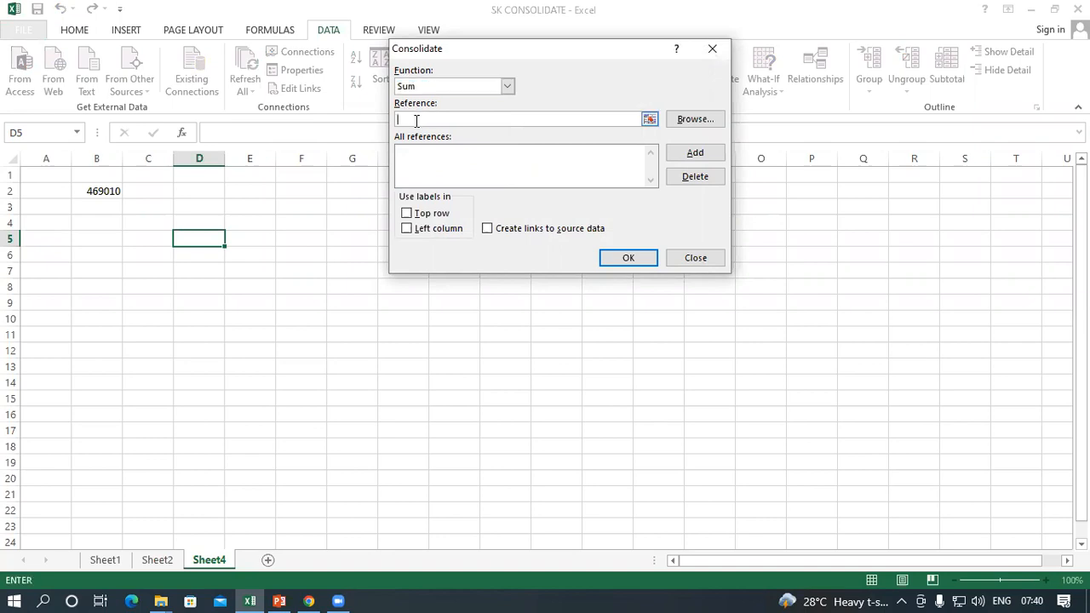
{"action": "left_click", "coordinate": [105, 560]}
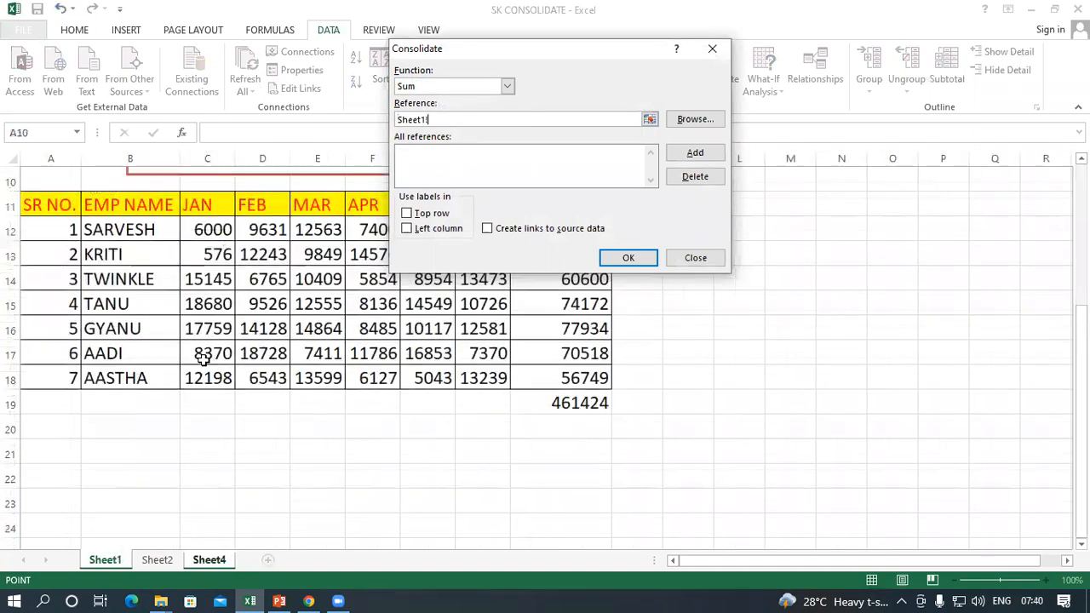
{"action": "left_click_drag", "start_coordinate": [150, 209], "coordinate": [587, 381]}
{"action": "left_click", "coordinate": [695, 153]}
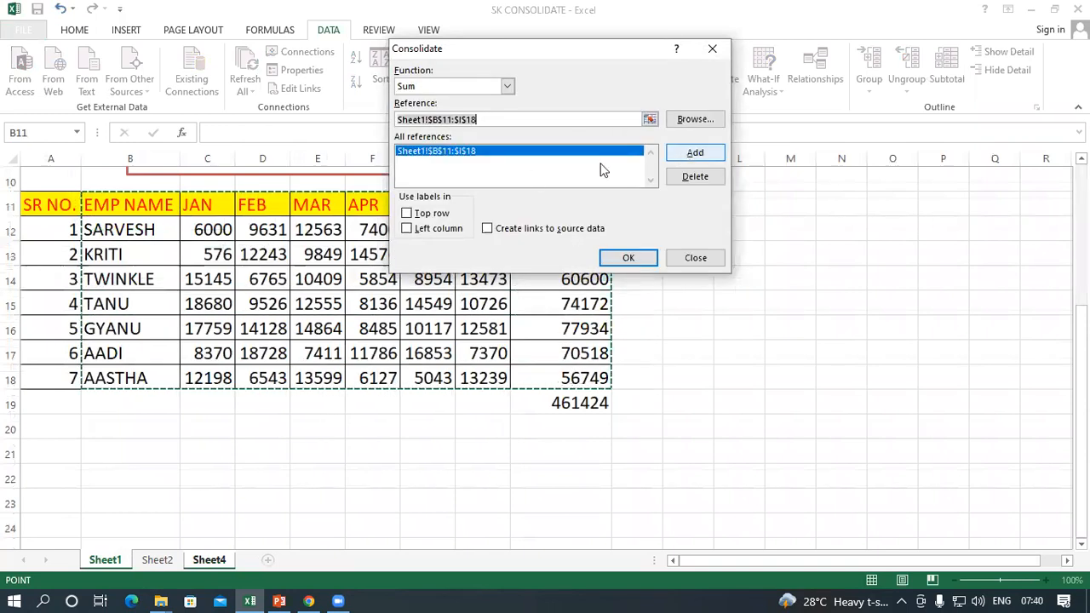
- Clear the reference entry and add the 2022 table range Sheet2!$F$10:$M$17 to the consolidation references
{"action": "left_click_drag", "start_coordinate": [479, 120], "coordinate": [332, 128]}
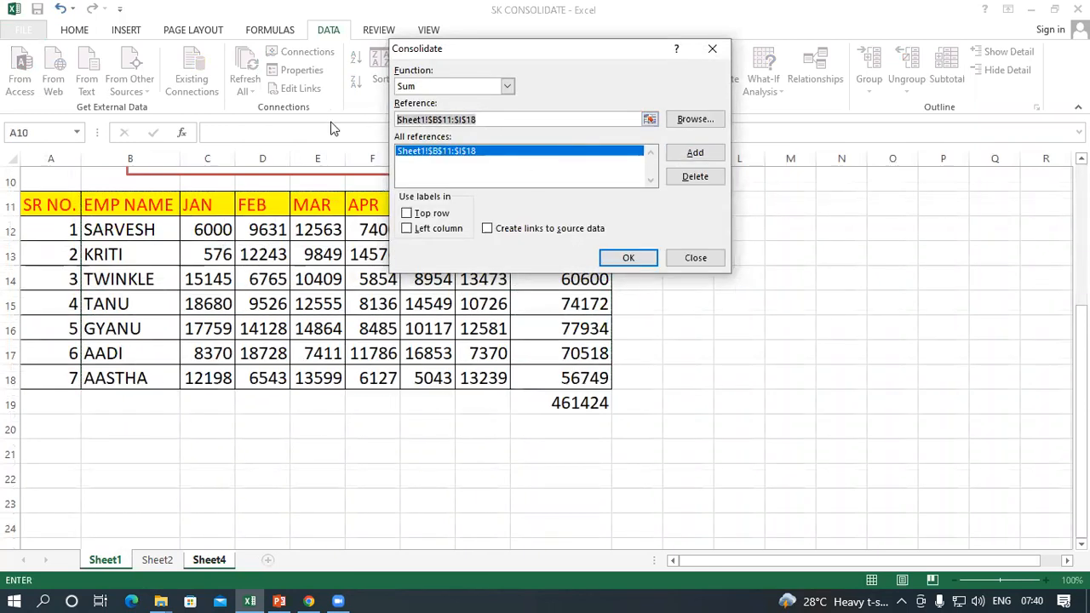
{"action": "key", "text": "Delete"}
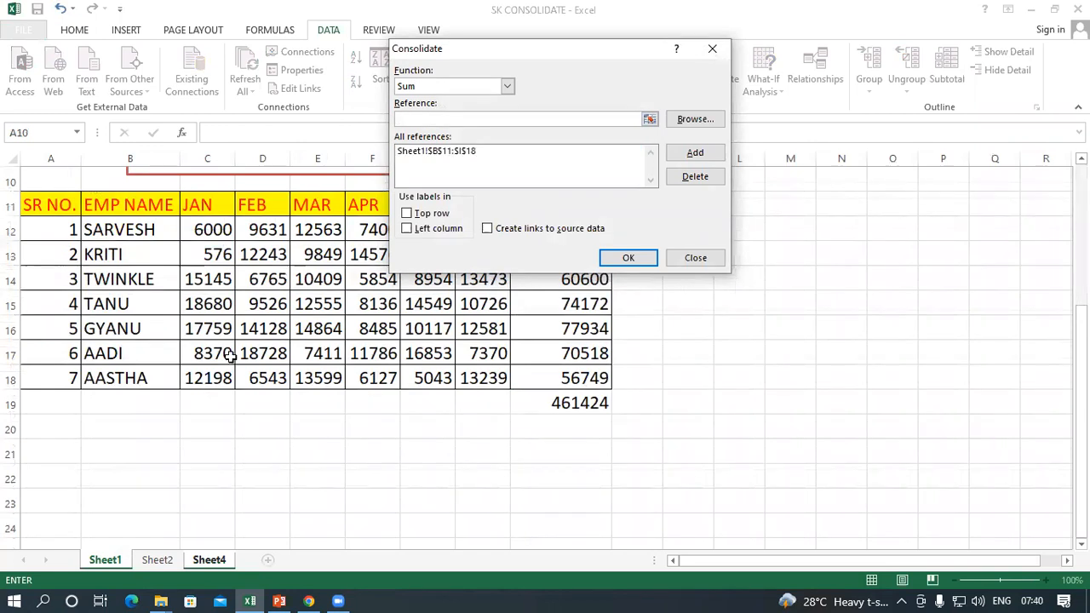
{"action": "left_click", "coordinate": [157, 560]}
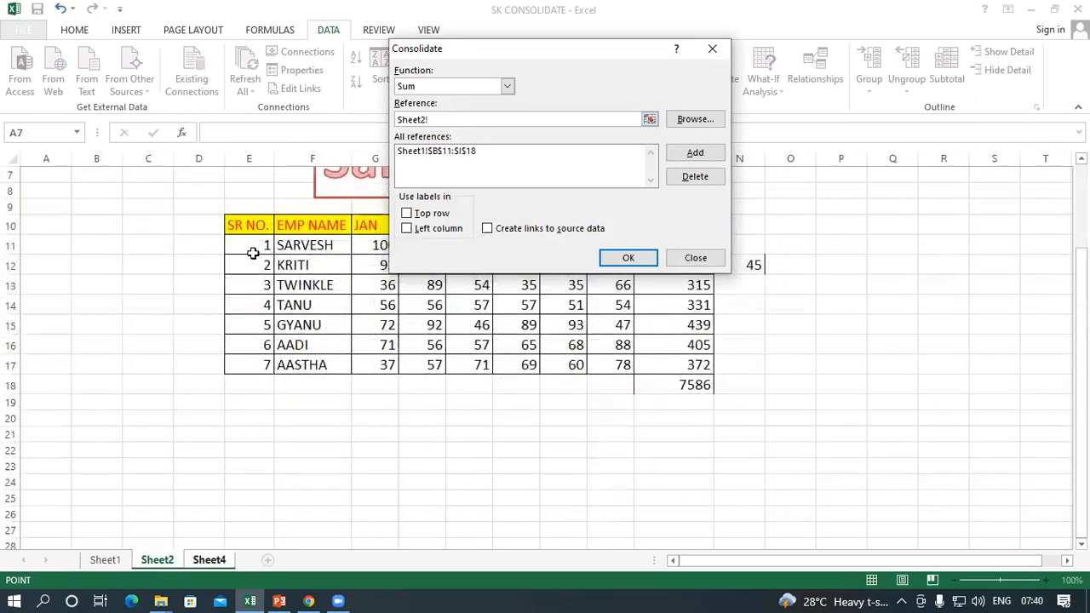
{"action": "left_click_drag", "start_coordinate": [290, 227], "coordinate": [699, 365]}
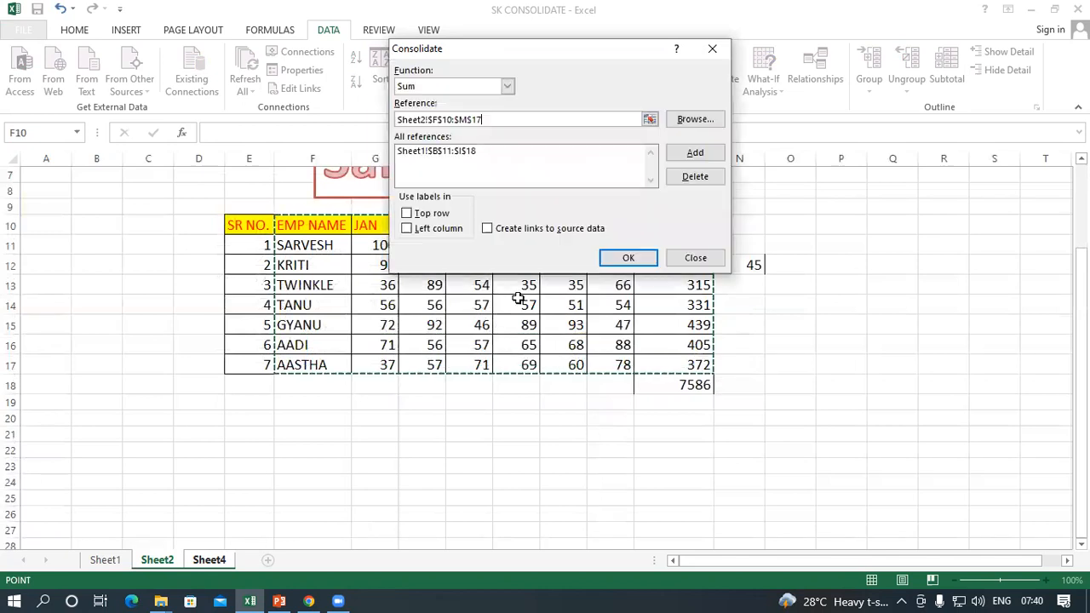
{"action": "left_click", "coordinate": [691, 155]}
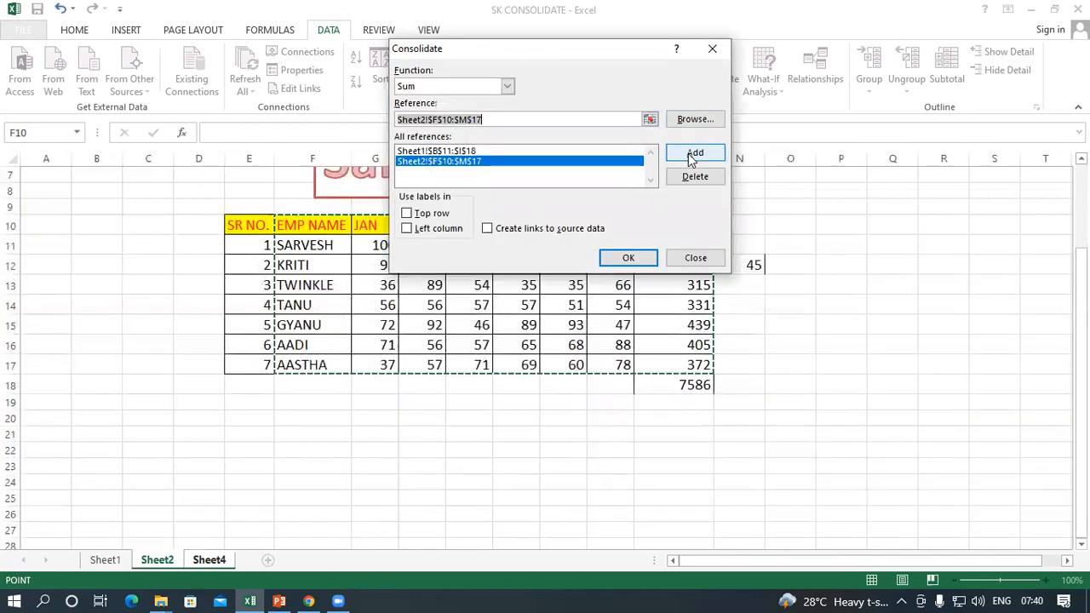
- Consolidate the Sheet1 and Sheet2 ranges using top row and left column labels, with links to the source data
{"action": "left_click", "coordinate": [437, 153]}
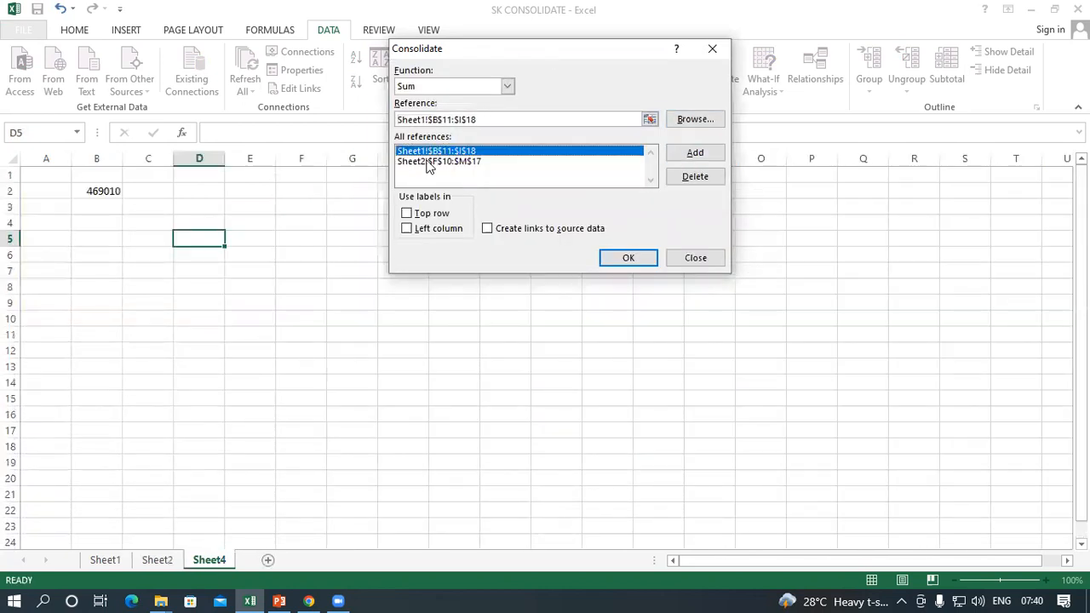
{"action": "left_click", "coordinate": [425, 162]}
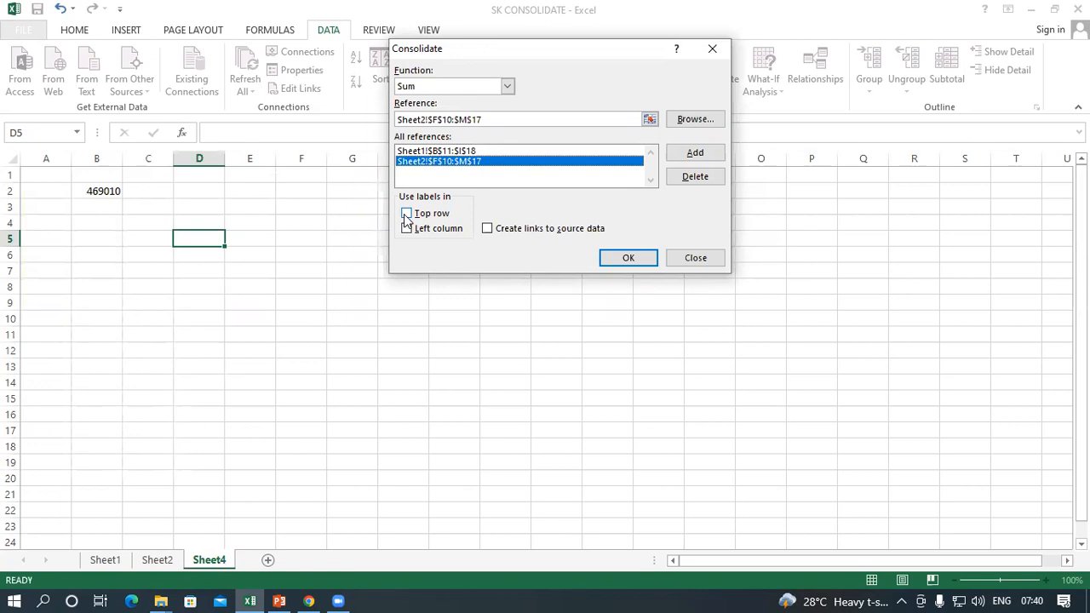
{"action": "left_click", "coordinate": [406, 214]}
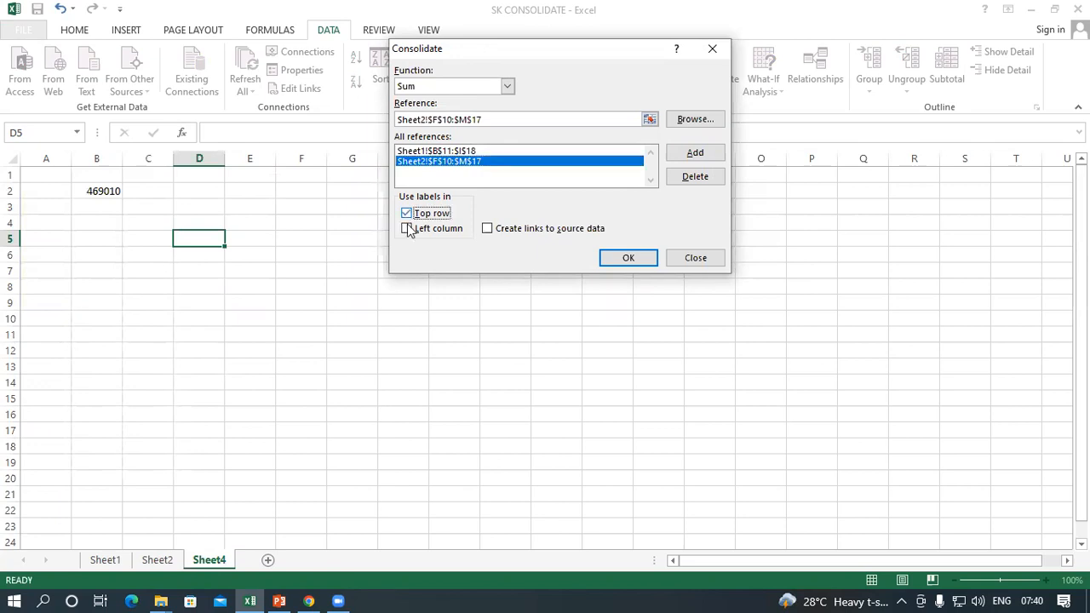
{"action": "left_click", "coordinate": [407, 228]}
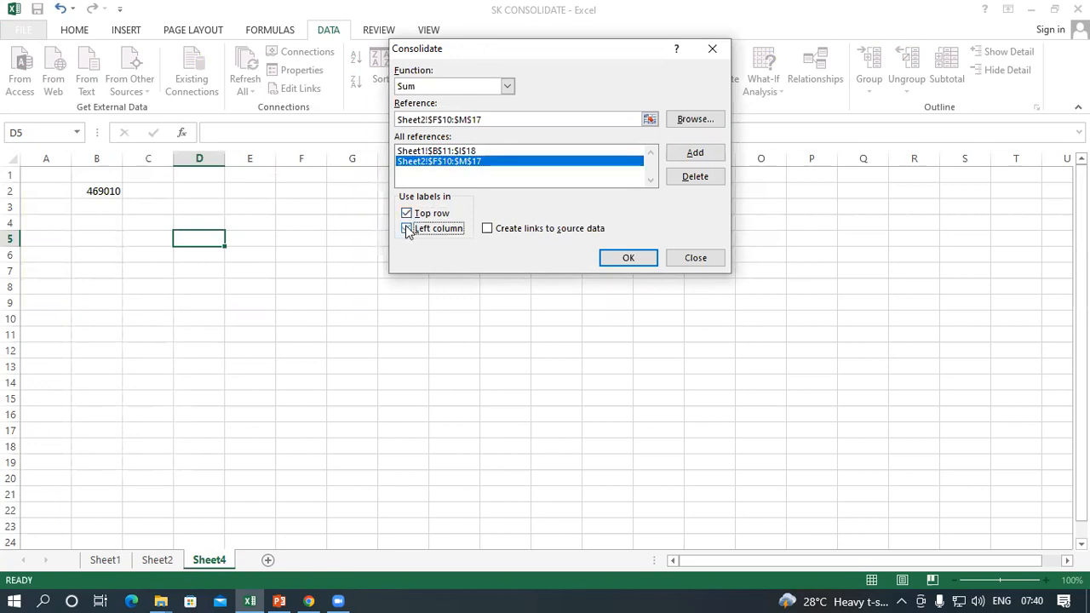
{"action": "left_click", "coordinate": [485, 230]}
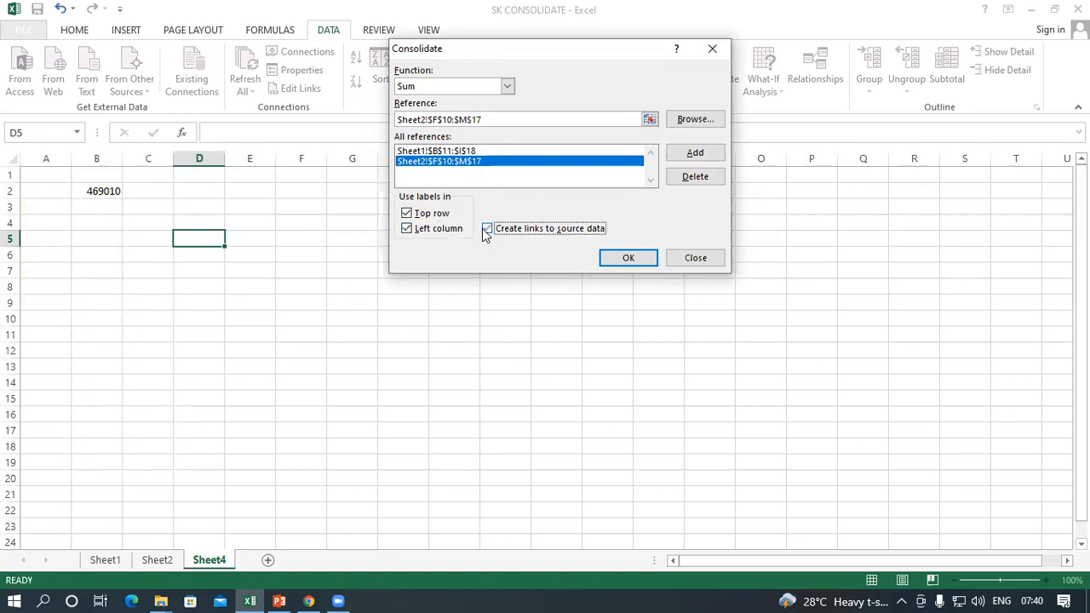
{"action": "left_click", "coordinate": [611, 260]}
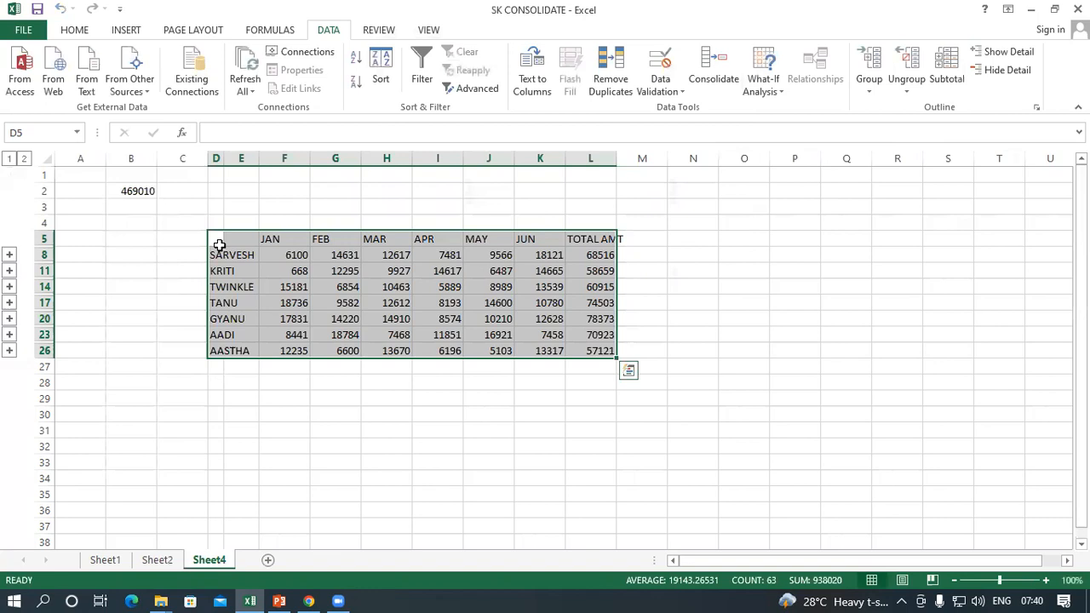
- Expand every employee's group in the consolidated table to examine the source rows behind each total
{"action": "left_click", "coordinate": [9, 255]}
{"action": "left_click", "coordinate": [10, 302]}
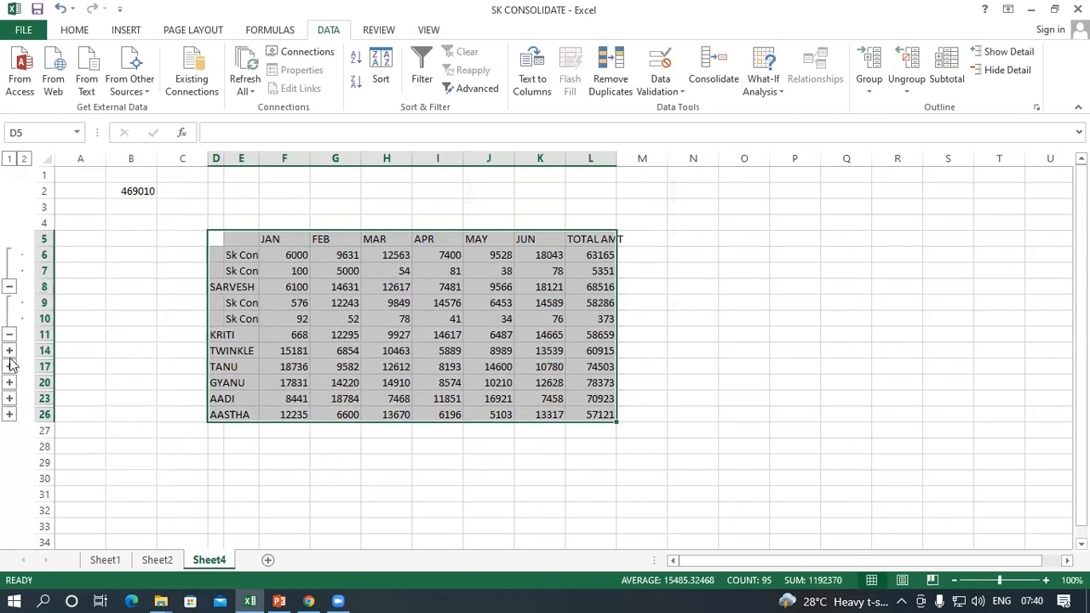
{"action": "left_click", "coordinate": [9, 350]}
{"action": "left_click", "coordinate": [9, 397]}
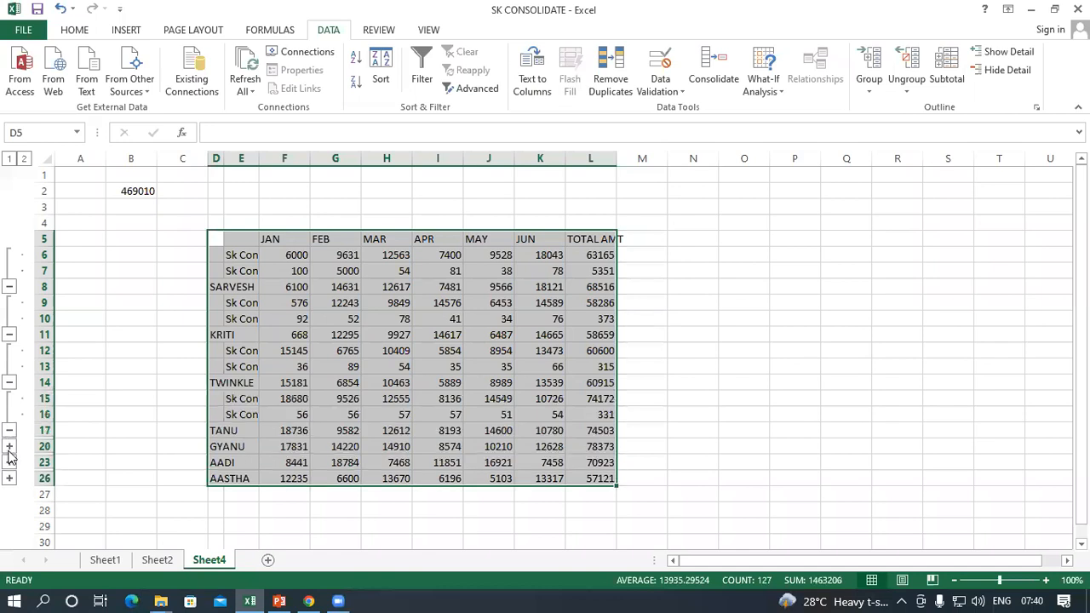
{"action": "left_click", "coordinate": [10, 449]}
{"action": "left_click", "coordinate": [9, 494]}
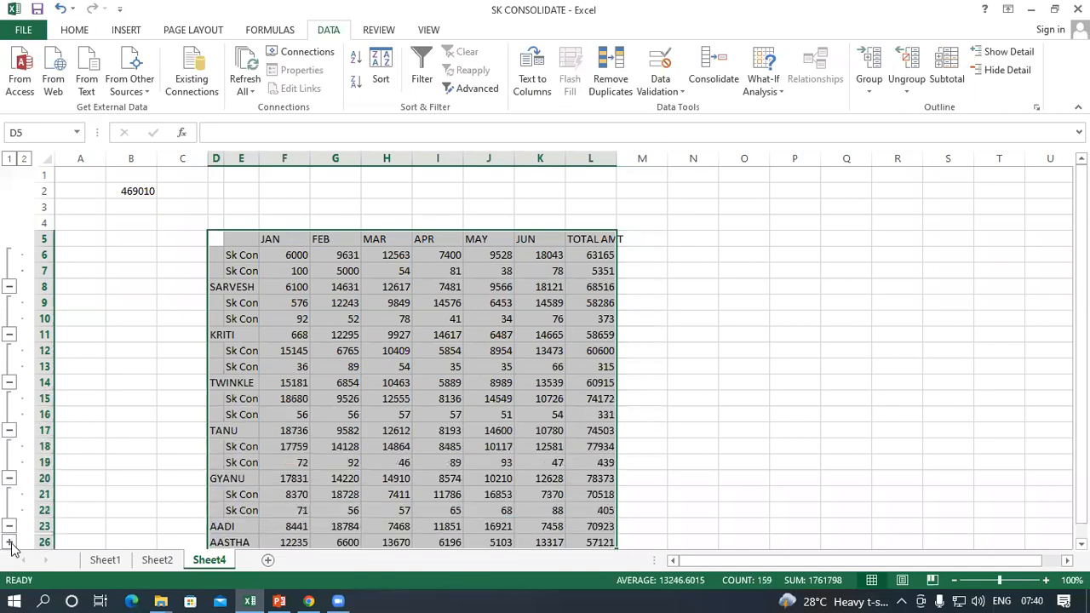
{"action": "left_click", "coordinate": [9, 542]}
{"action": "scroll", "coordinate": [180, 316], "scroll_direction": "down", "scroll_amount": 1}
{"action": "scroll", "coordinate": [352, 256], "scroll_direction": "down", "scroll_amount": 1}
{"action": "scroll", "coordinate": [352, 256], "scroll_direction": "up", "scroll_amount": 2}
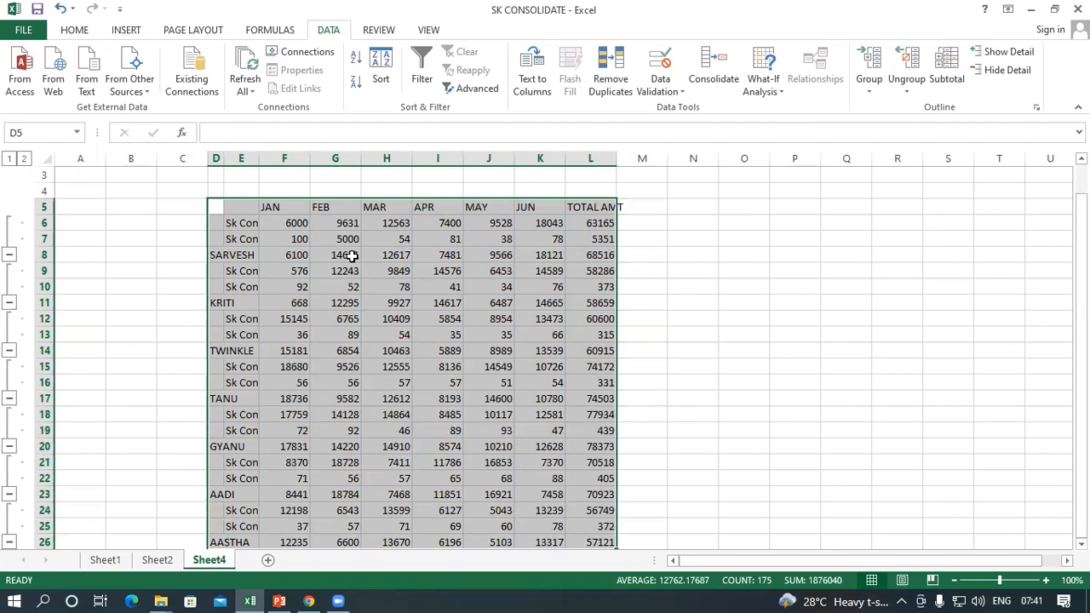
- Undo the expansion of all employee groups in the consolidated table
{"action": "key", "text": "alt+a"}
{"action": "key", "text": "h"}
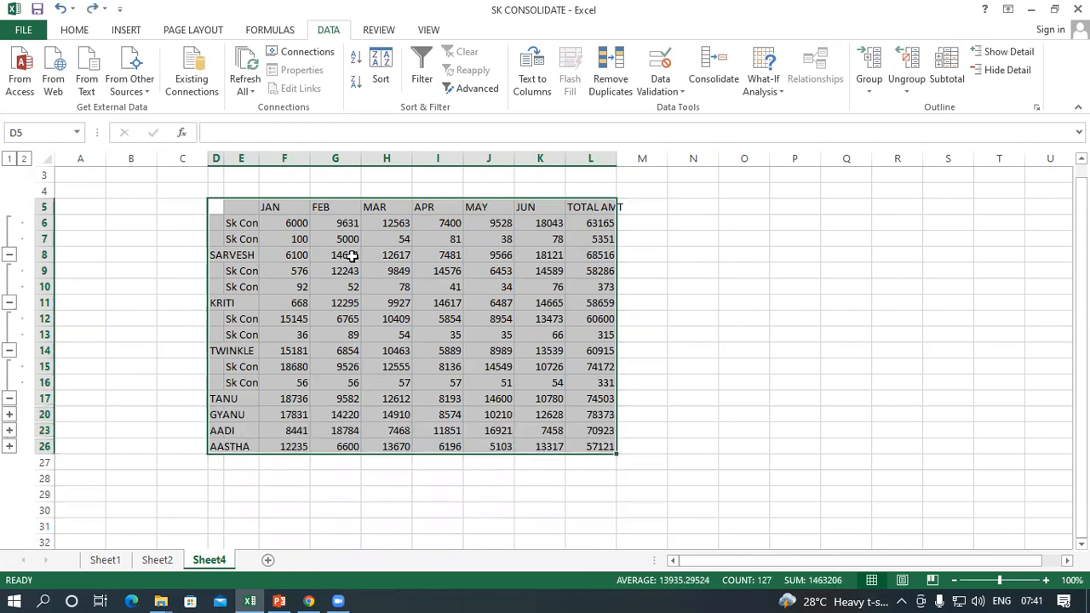
{"action": "key", "text": "alt+a"}
{"action": "key", "text": "h"}
{"action": "key", "text": "alt+a"}
{"action": "key", "text": "h"}
{"action": "key", "text": "alt+a"}
{"action": "key", "text": "h"}
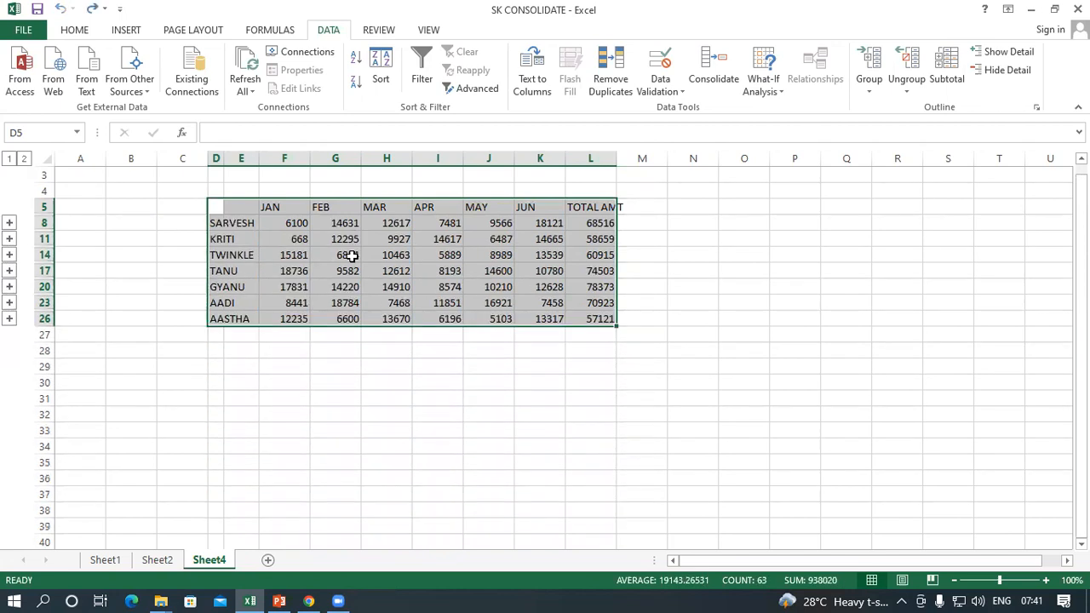
- Delete Sheet4 from the workbook and confirm the deletion
{"action": "right_click", "coordinate": [203, 563]}
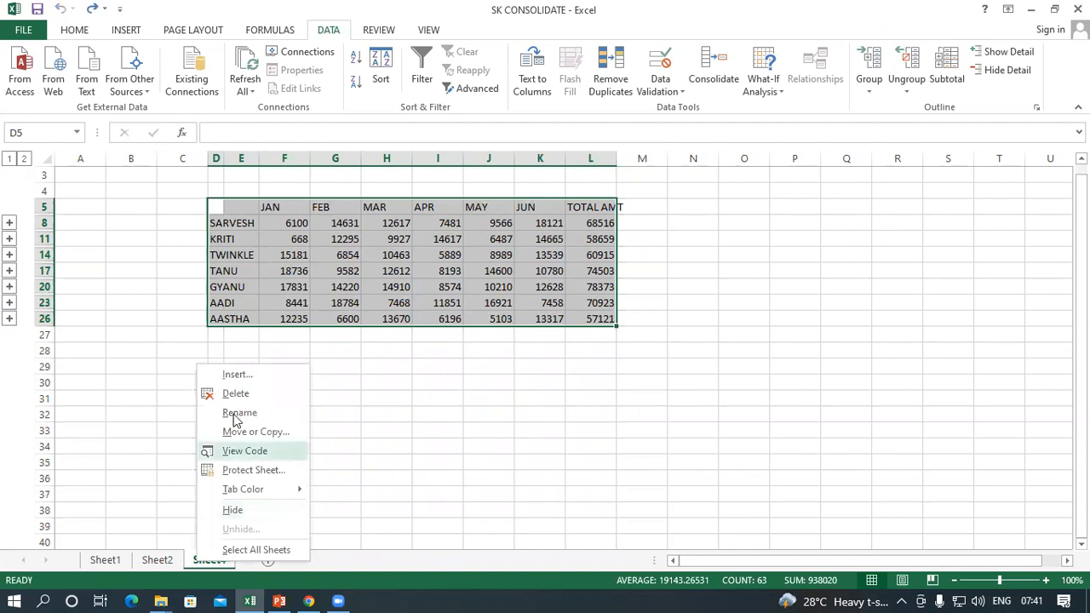
{"action": "left_click", "coordinate": [236, 394]}
{"action": "left_click", "coordinate": [514, 341]}
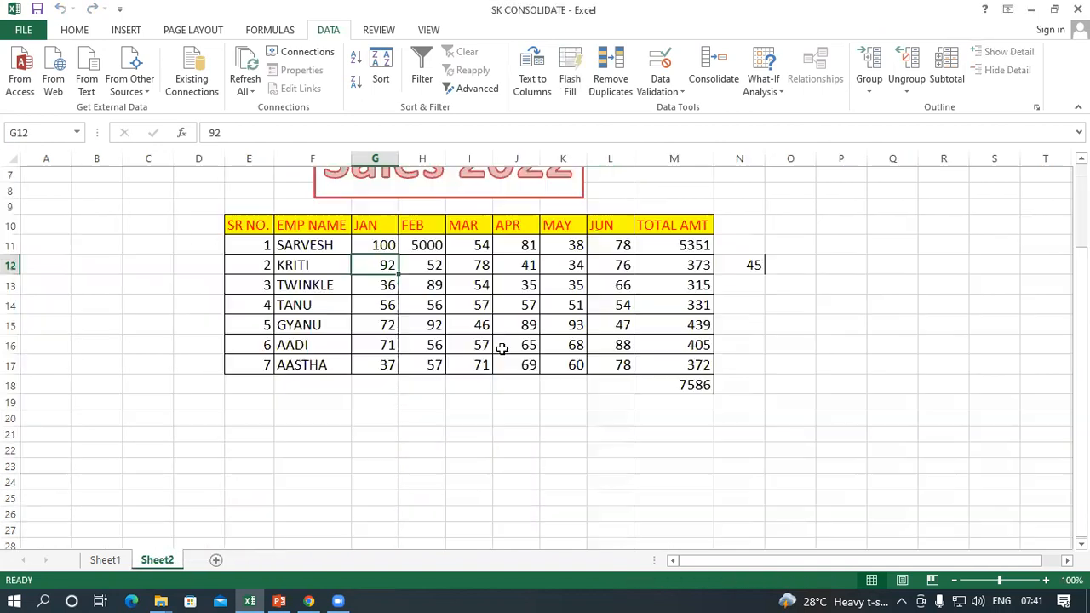
- Add a new blank worksheet after Sheet2 and select cell D3 on it
{"action": "left_click", "coordinate": [262, 413]}
{"action": "left_click", "coordinate": [116, 562]}
{"action": "left_click", "coordinate": [164, 564]}
{"action": "left_click", "coordinate": [215, 560]}
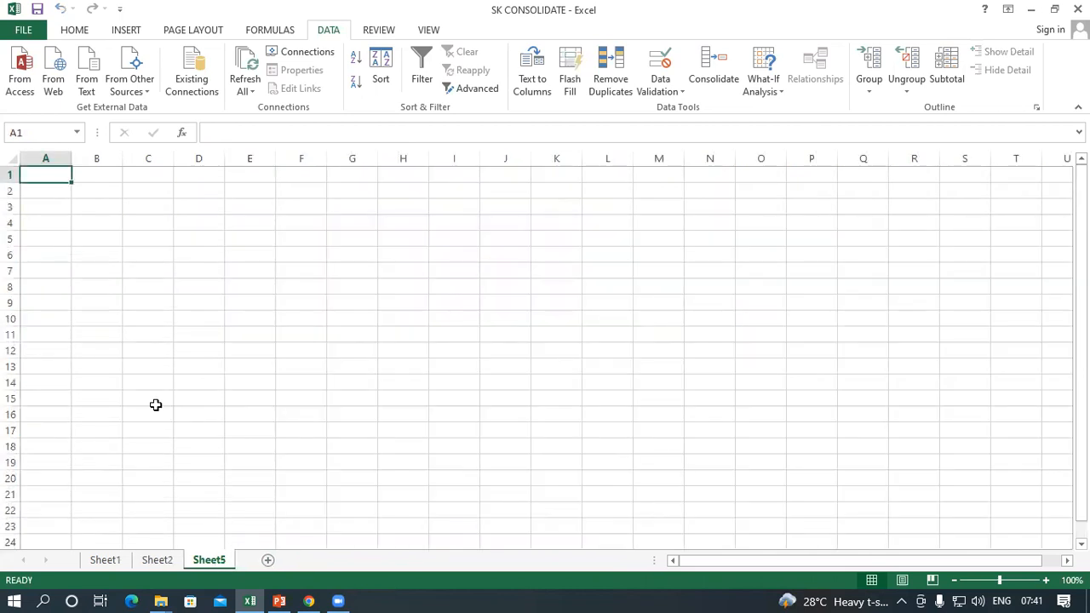
{"action": "left_click", "coordinate": [196, 210]}
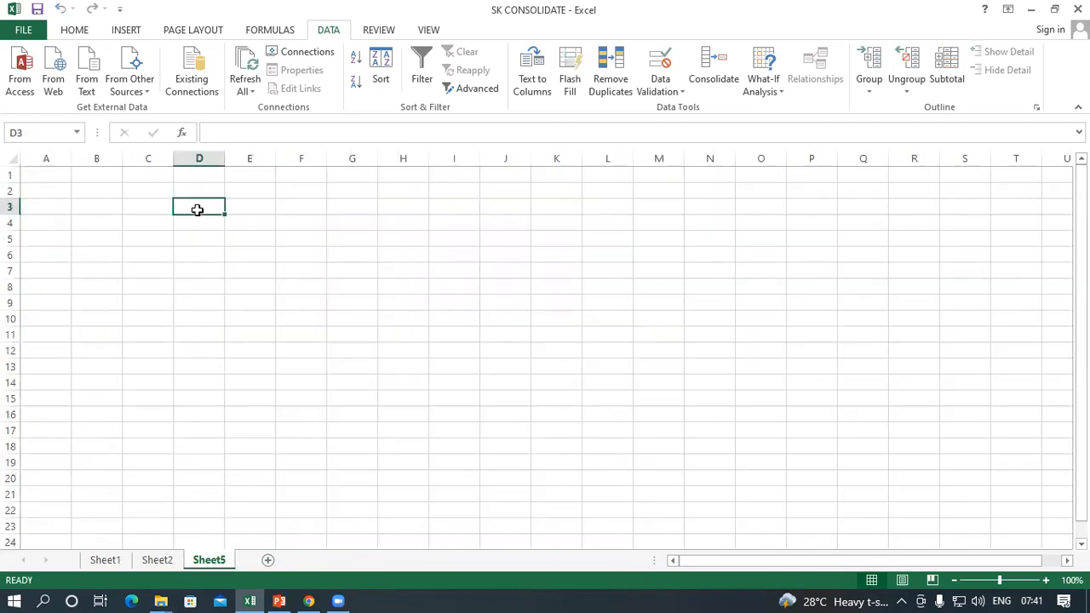